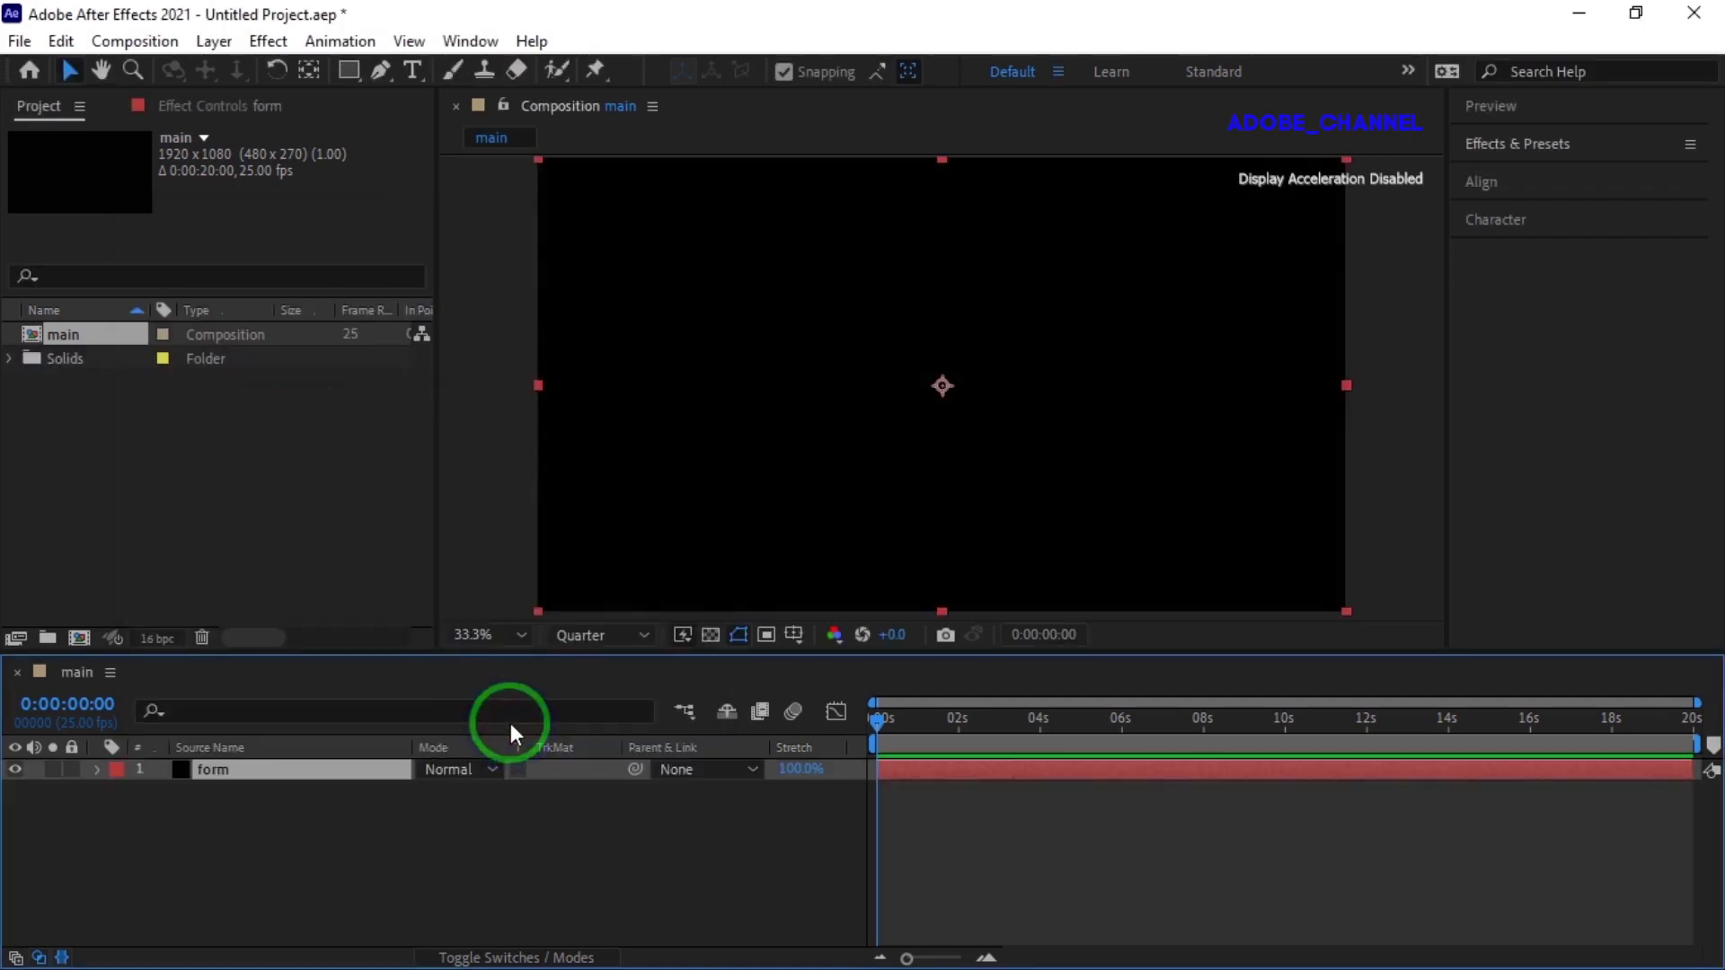
- Find the Trapcode Form effect and apply it to the form layer
click(1545, 144)
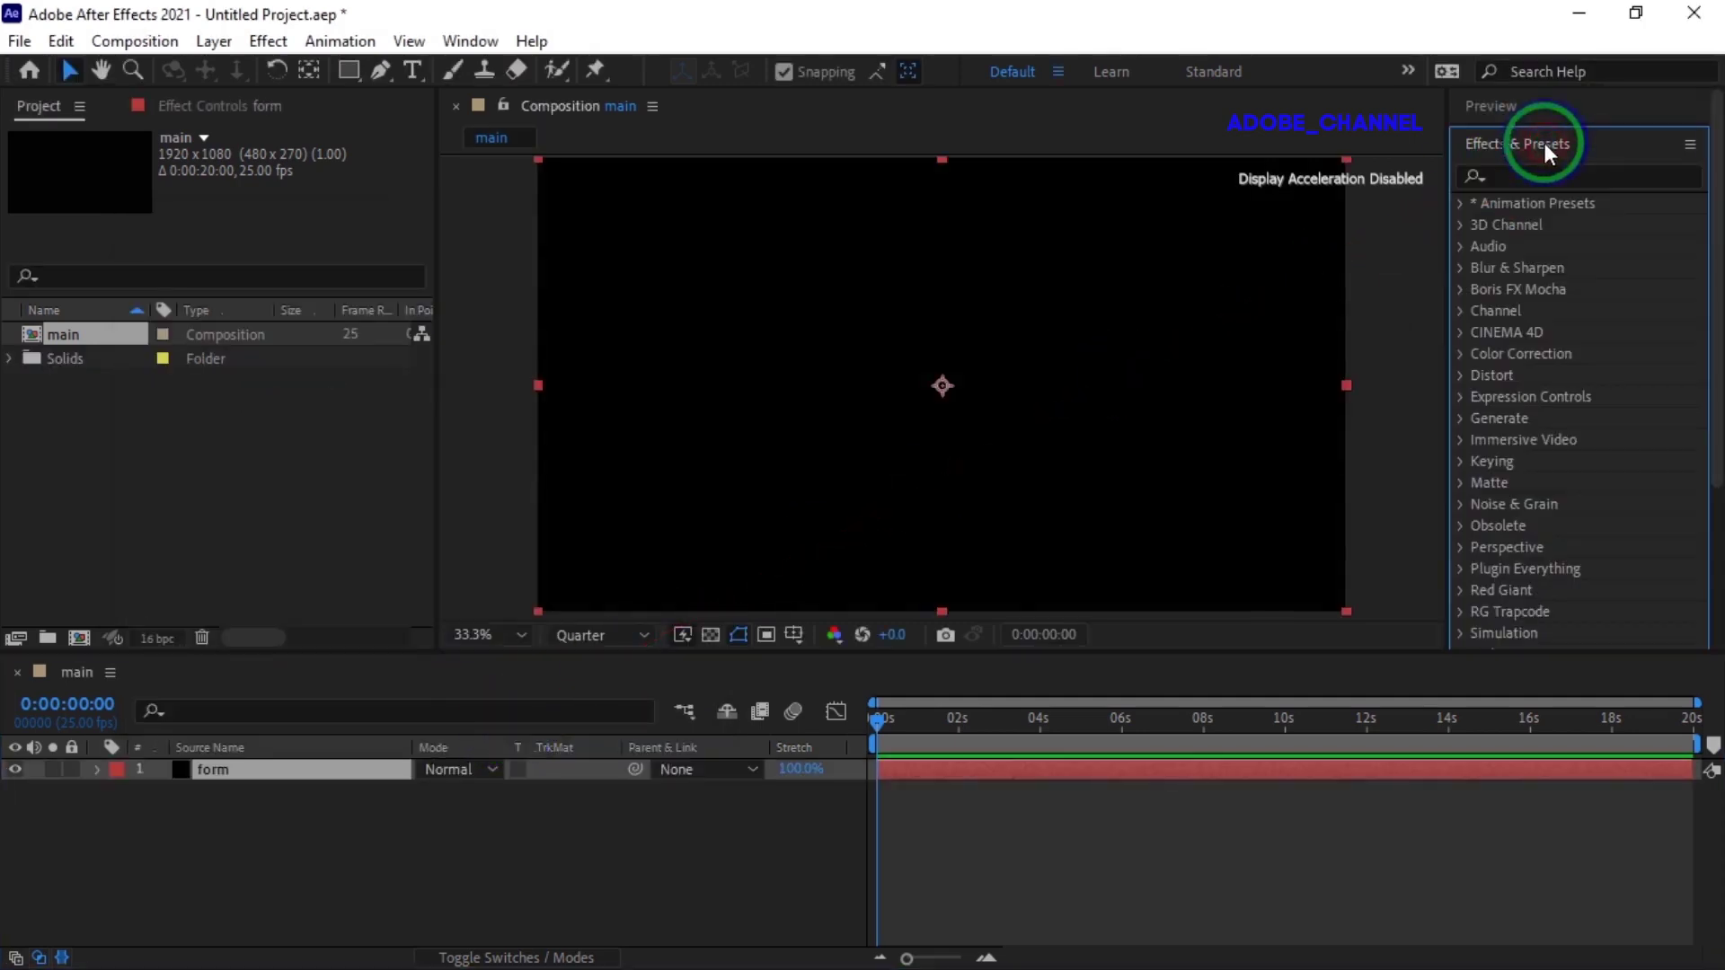
click(1503, 177)
text(form)
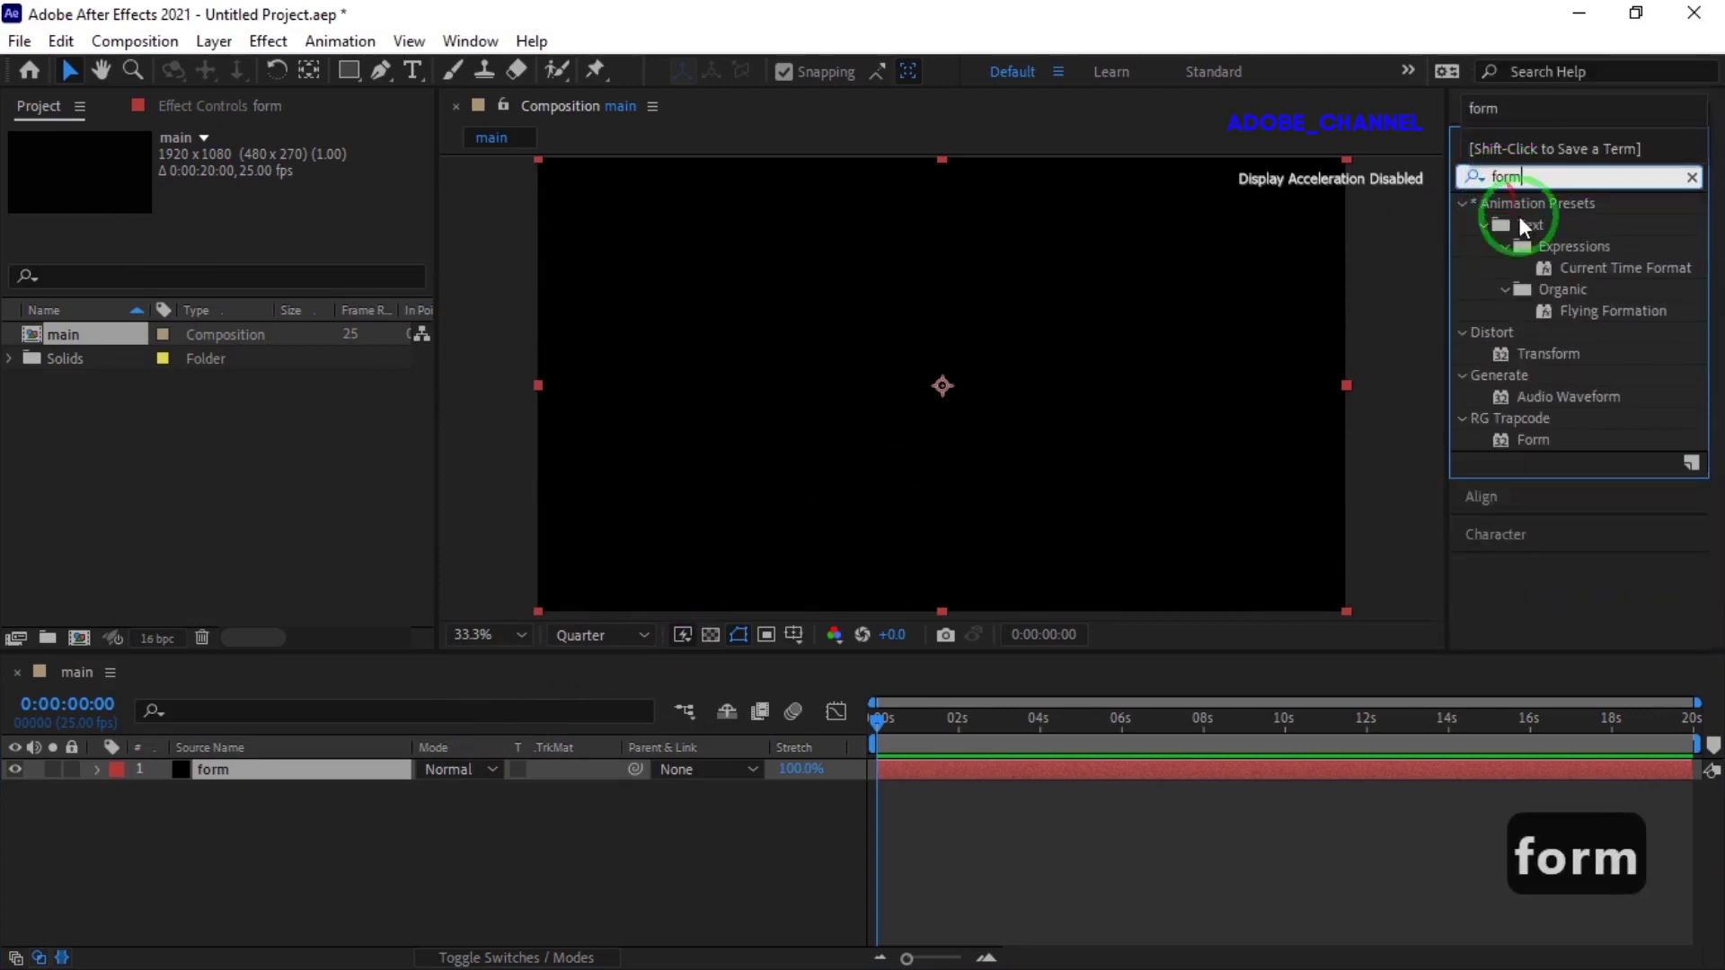
double_click(1530, 439)
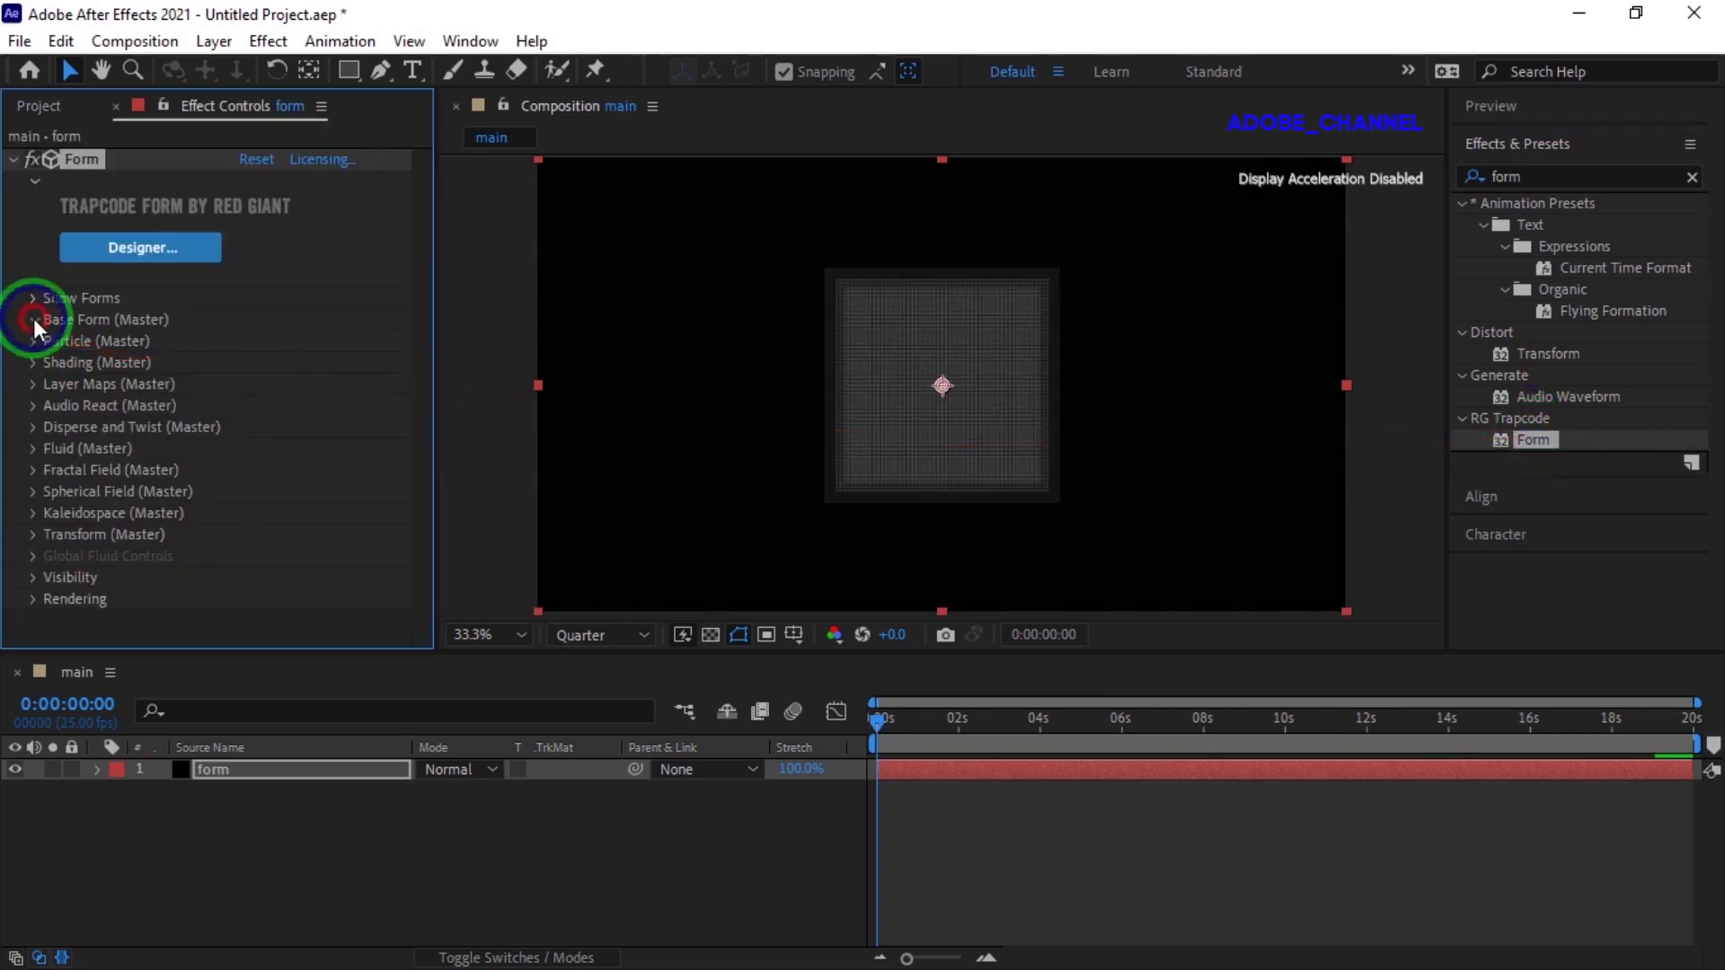
- Switch the base form's size to XYZ Individual and set Size X to 10000, Size Y to 5000 and Size Z to 0
click(34, 320)
click(385, 383)
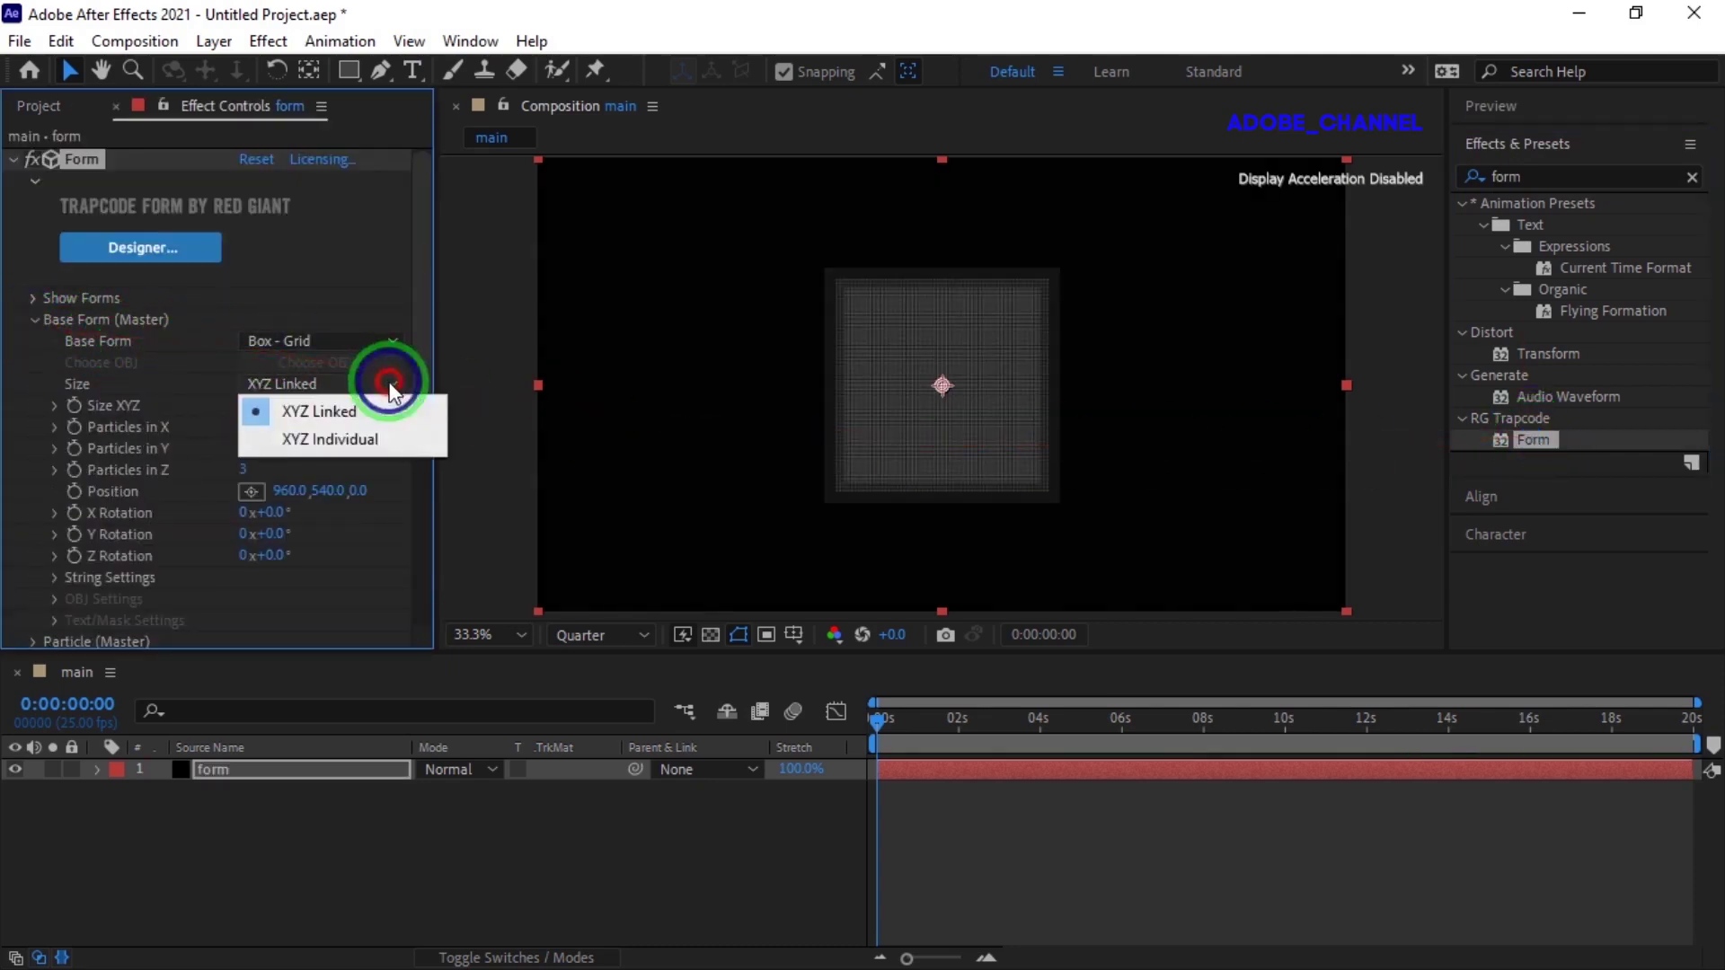
click(368, 437)
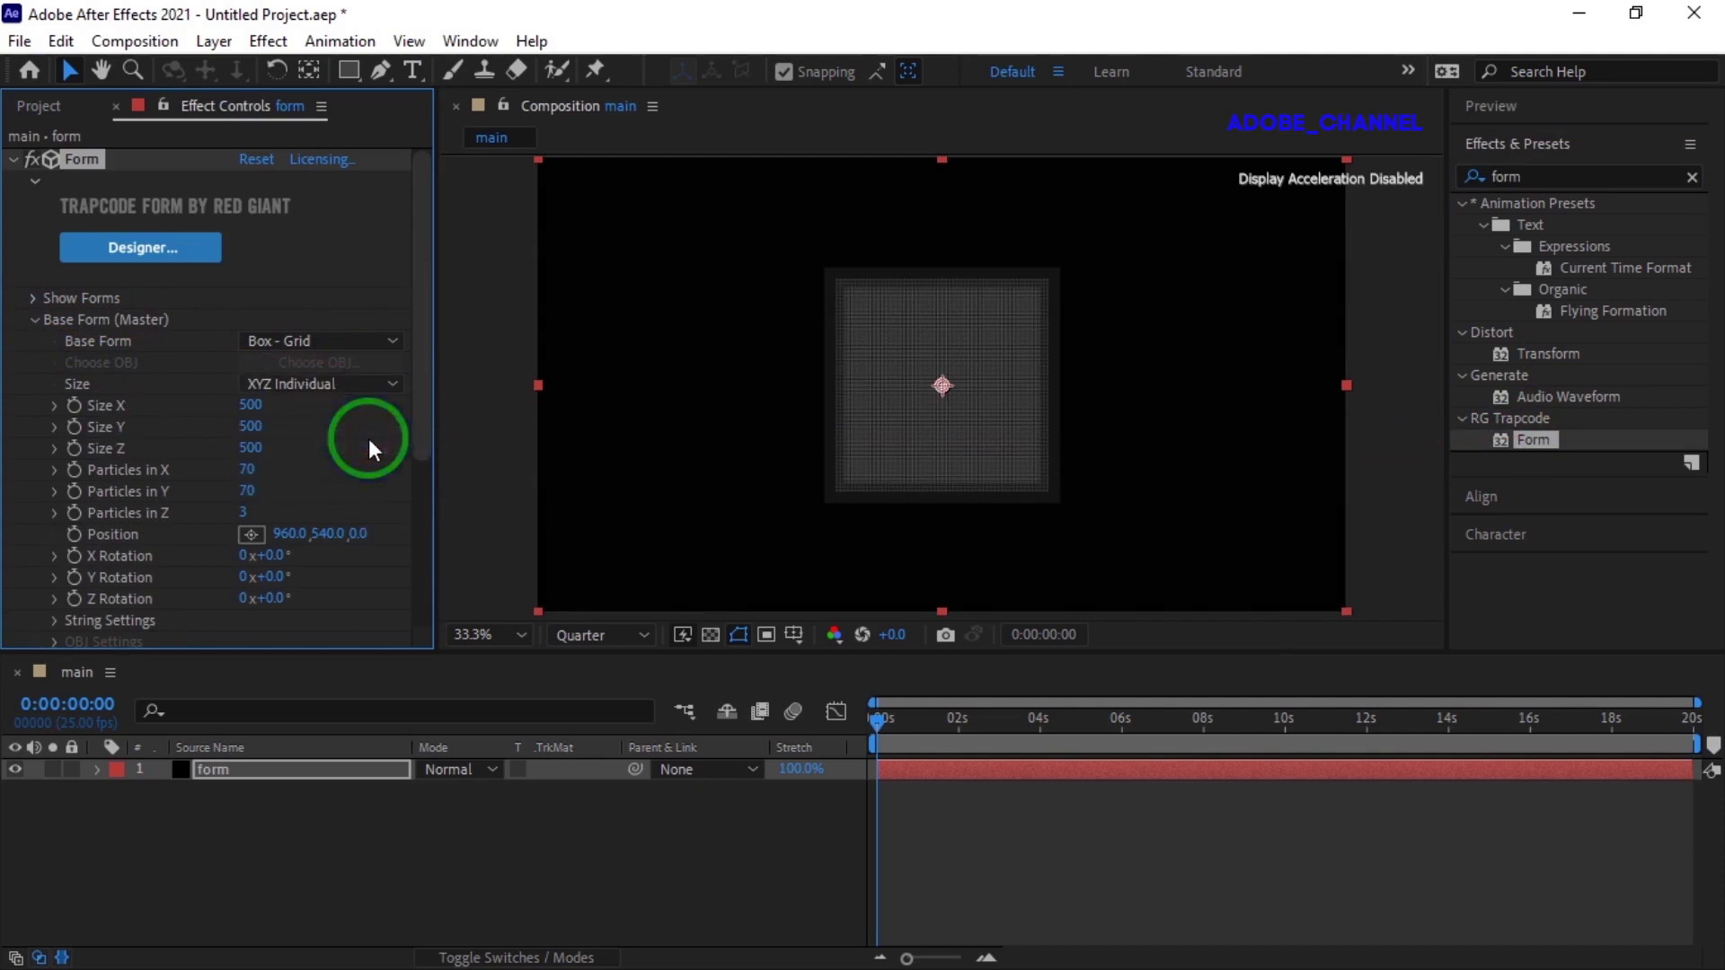
click(249, 405)
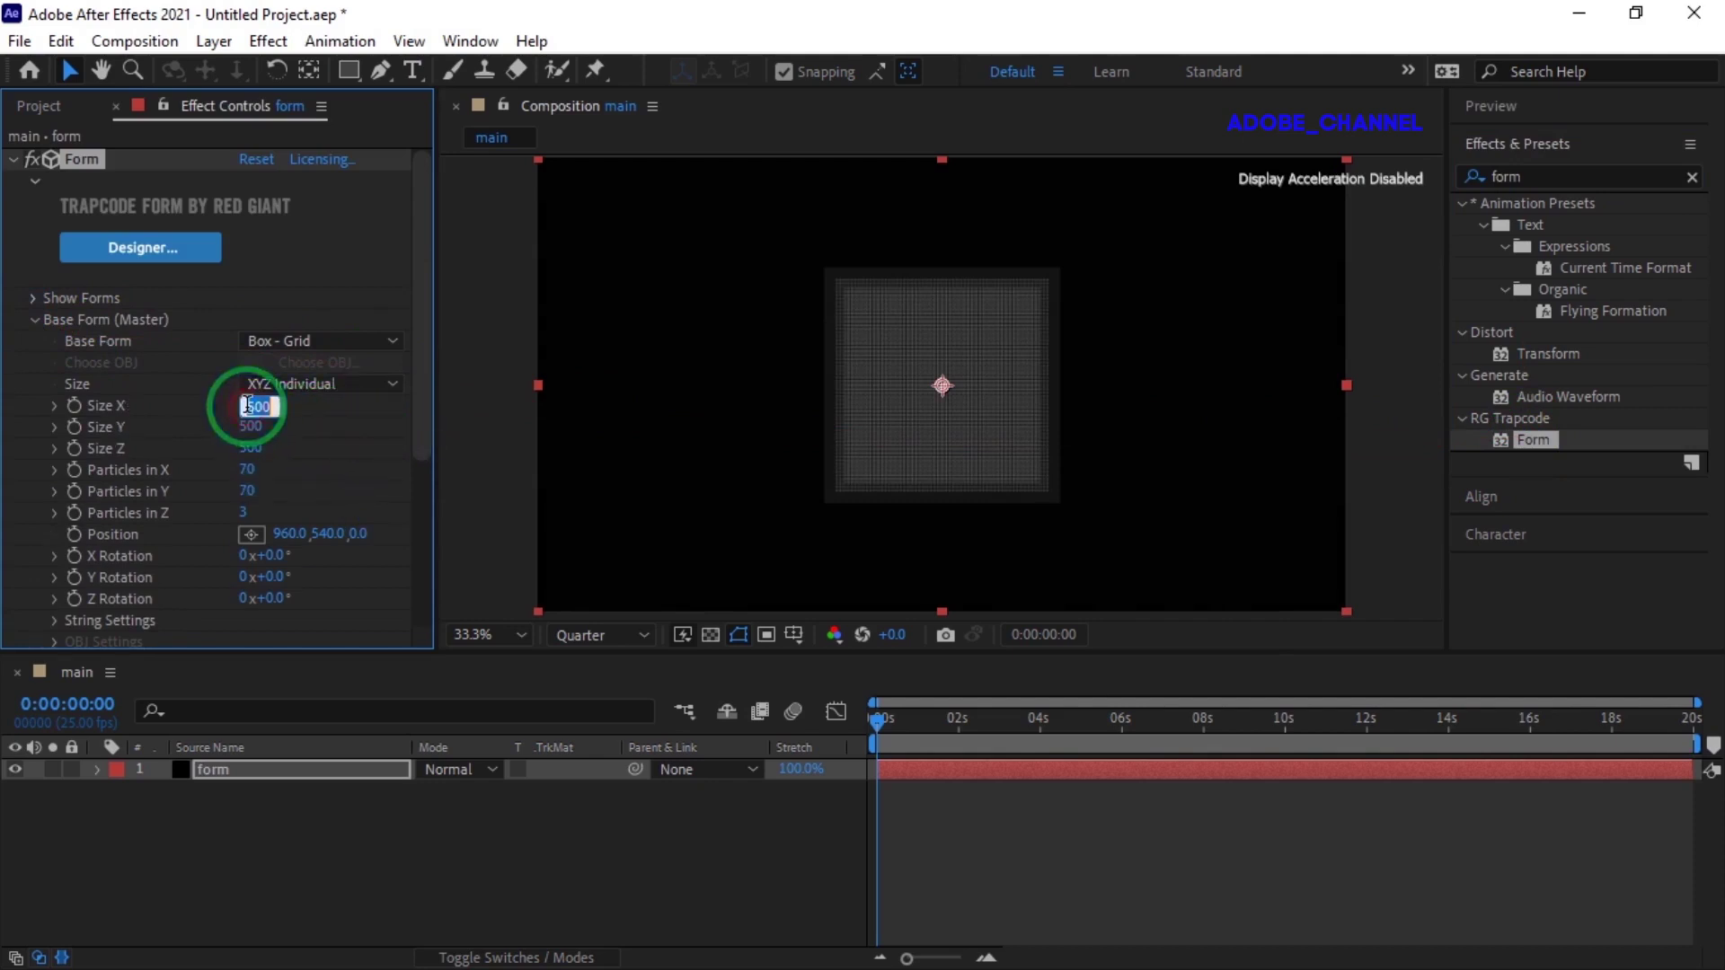
text(100)
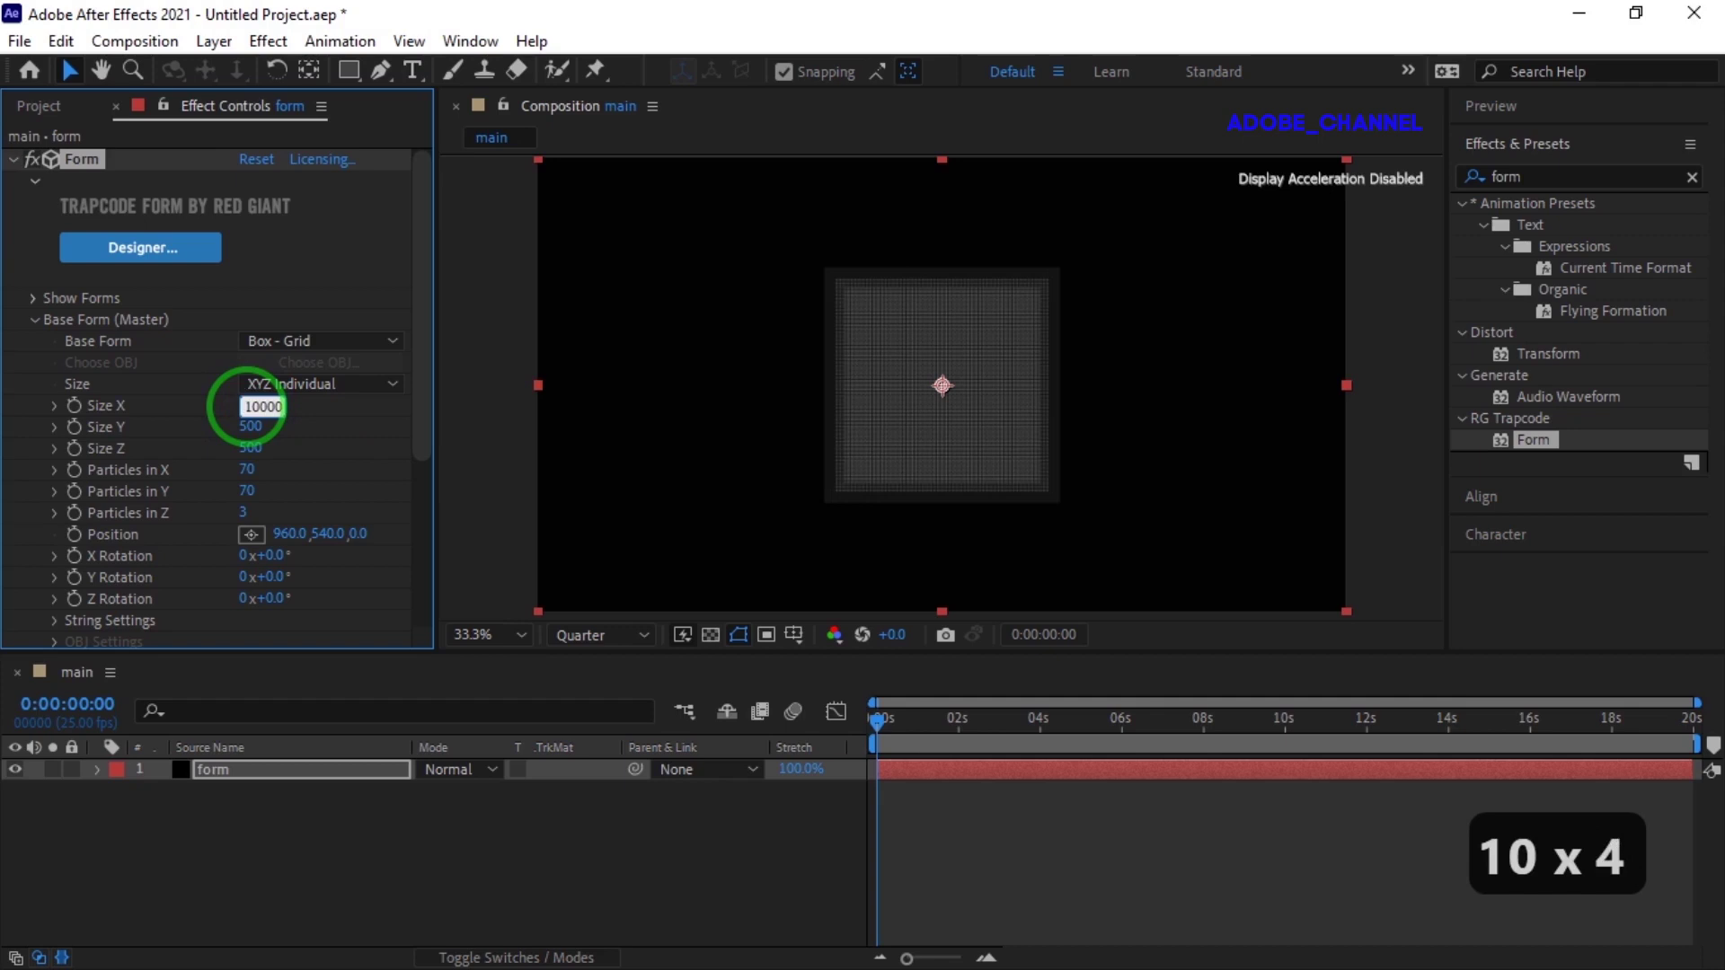
key(Return)
click(251, 427)
text(5000)
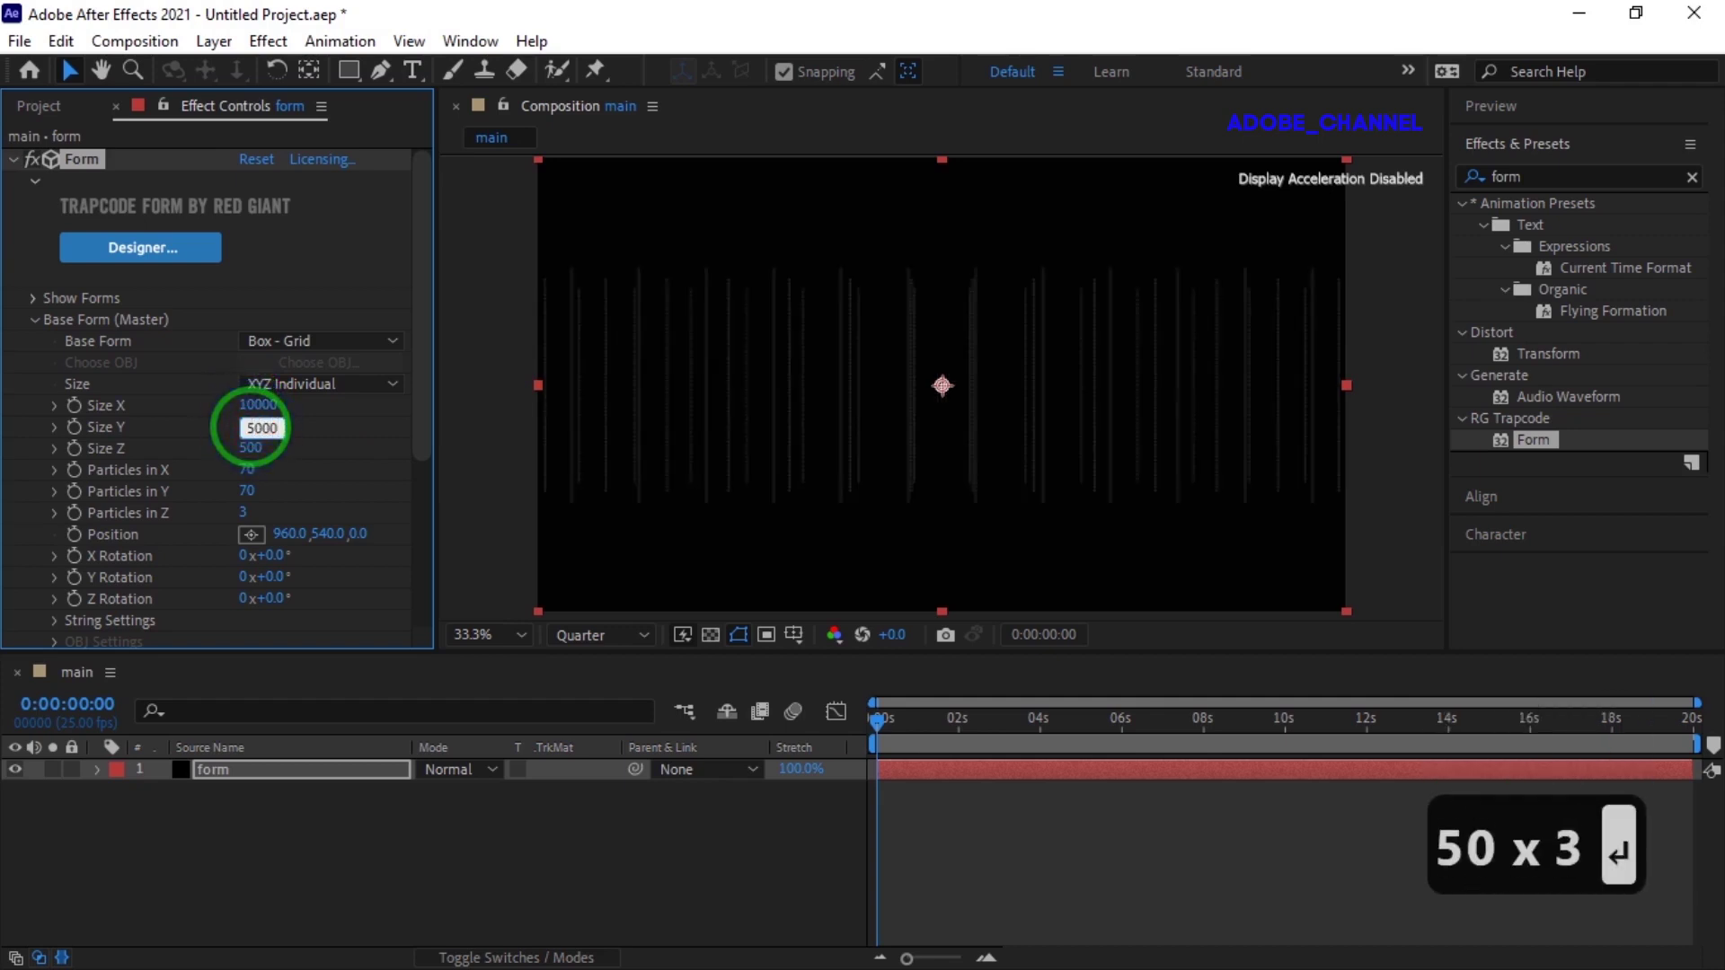
click(250, 447)
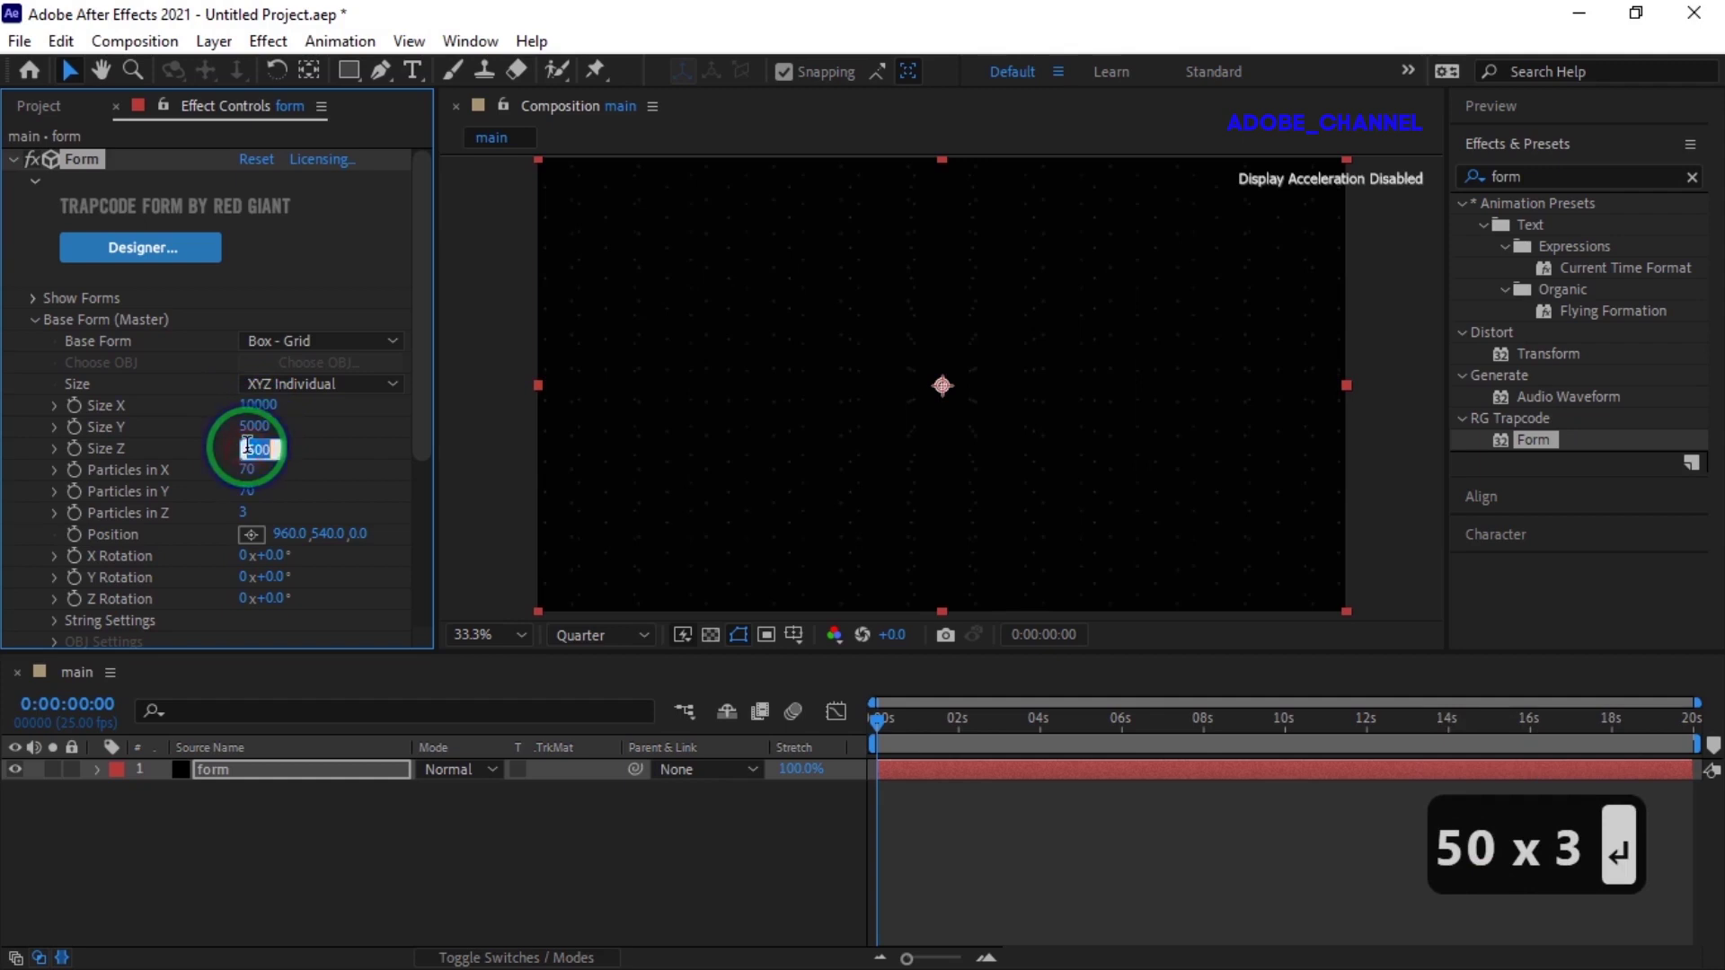
text(0)
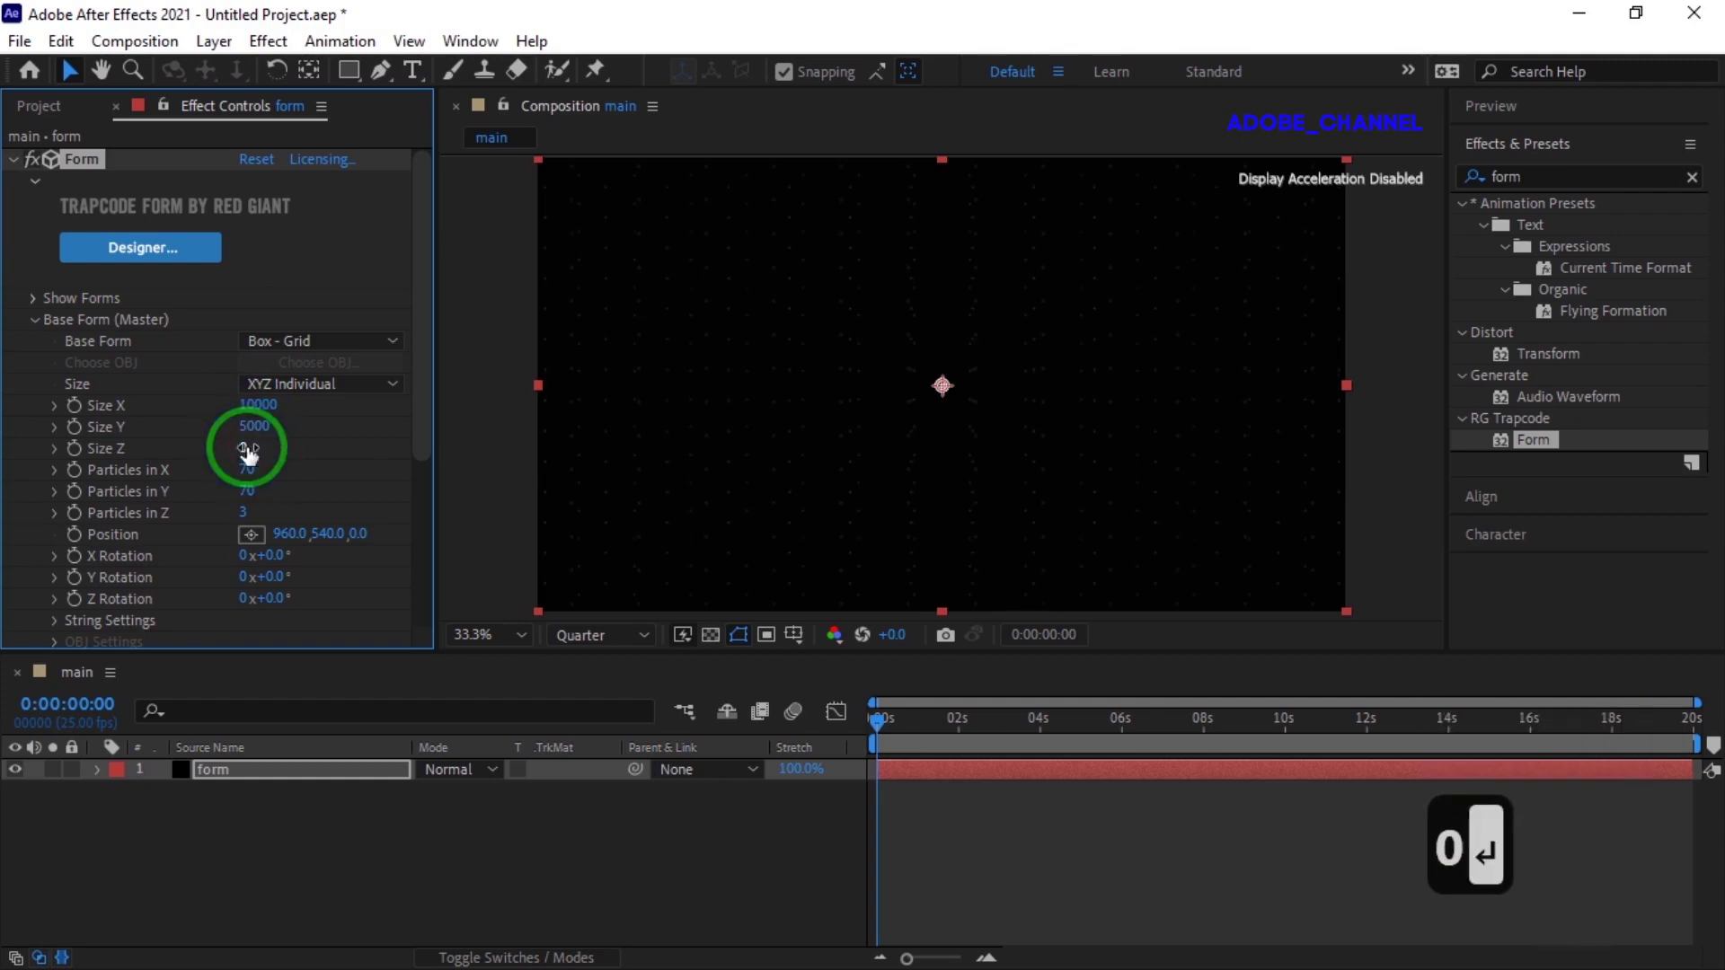
- Set the base form's Particles in X to 380 and Particles in Y to 90
click(247, 467)
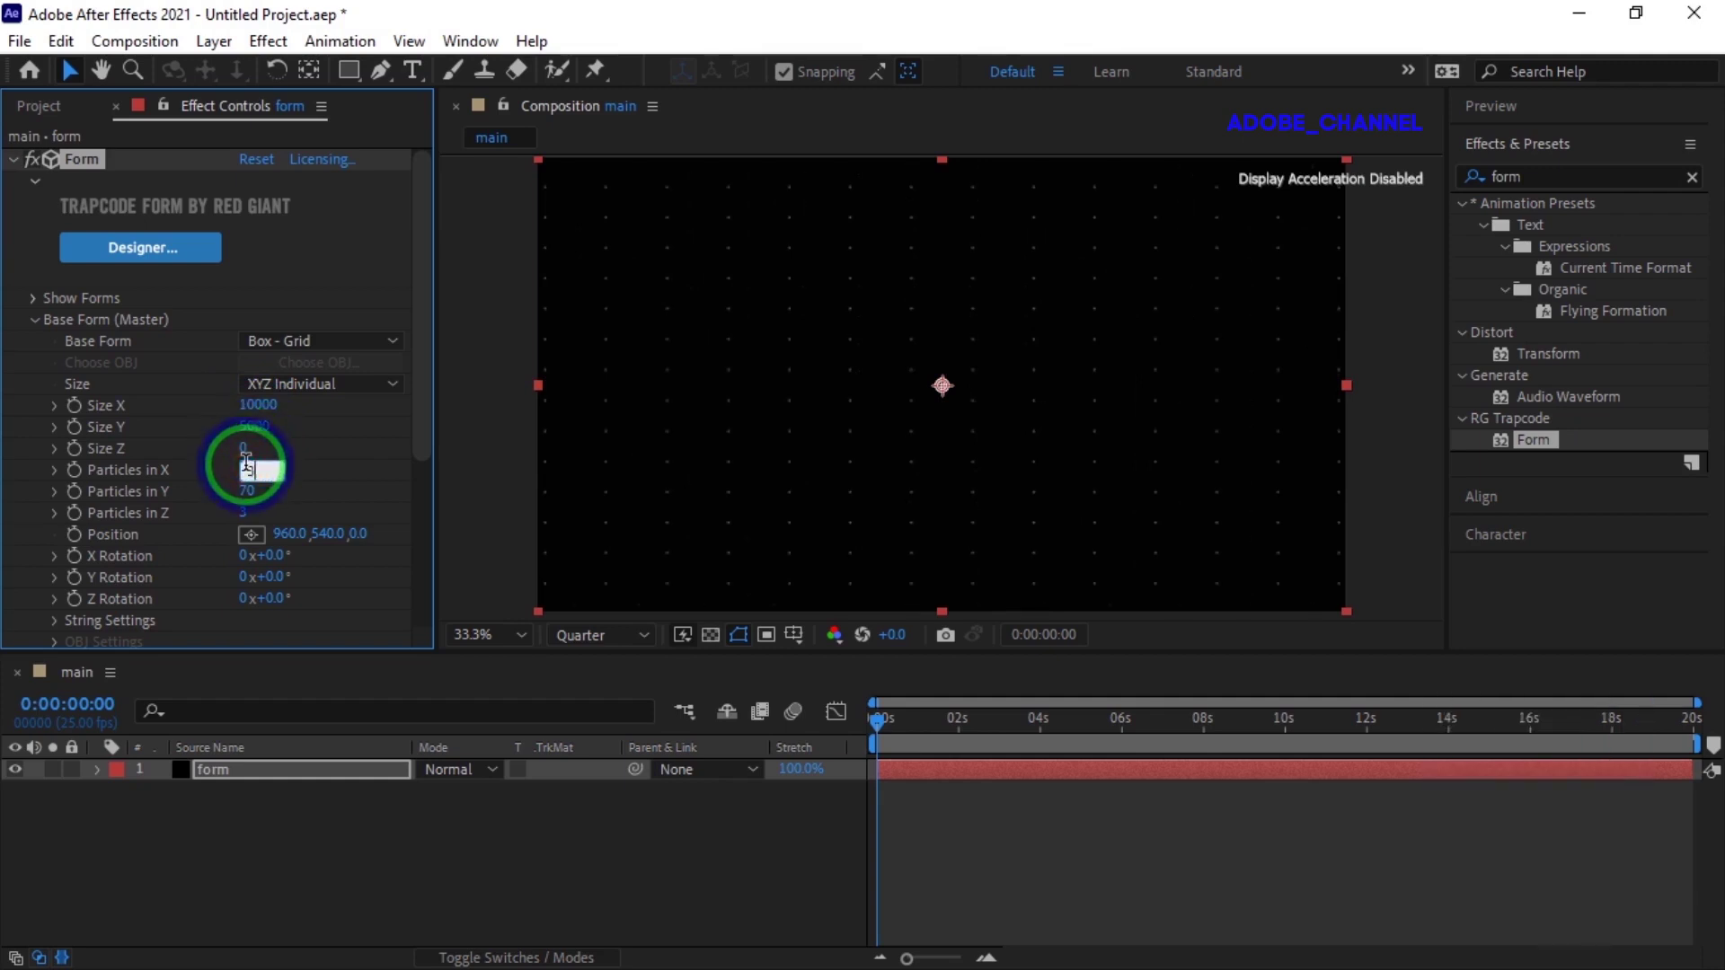
text(380)
key(Return)
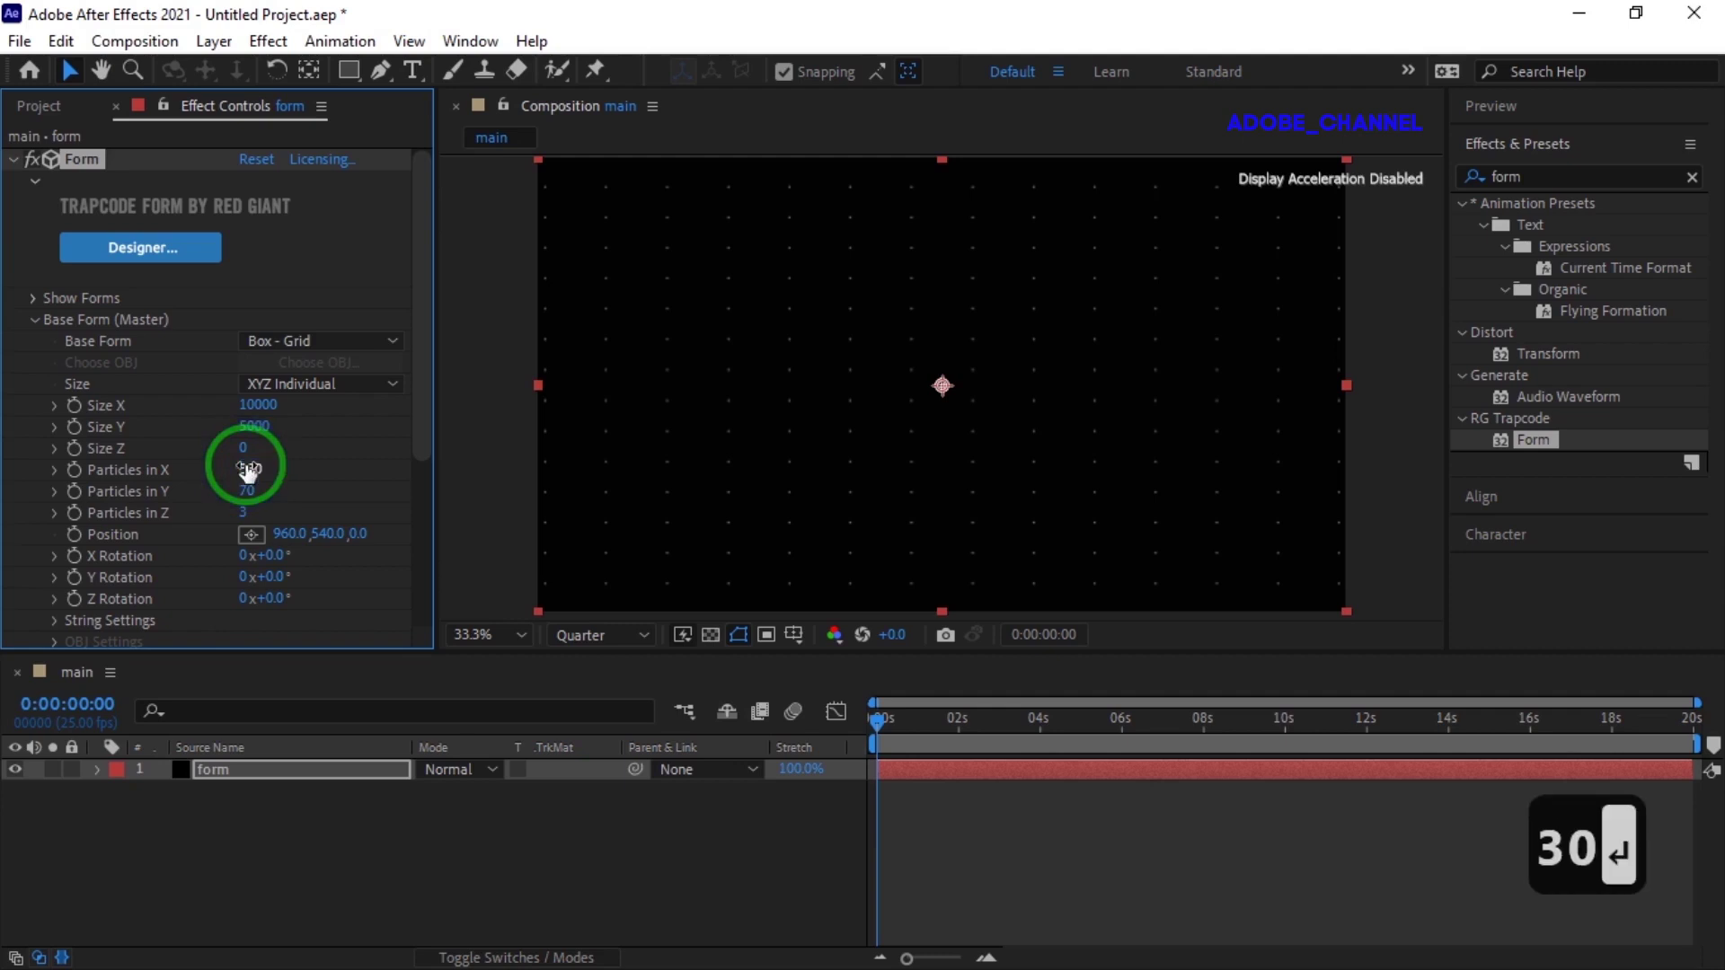
click(247, 489)
text(9)
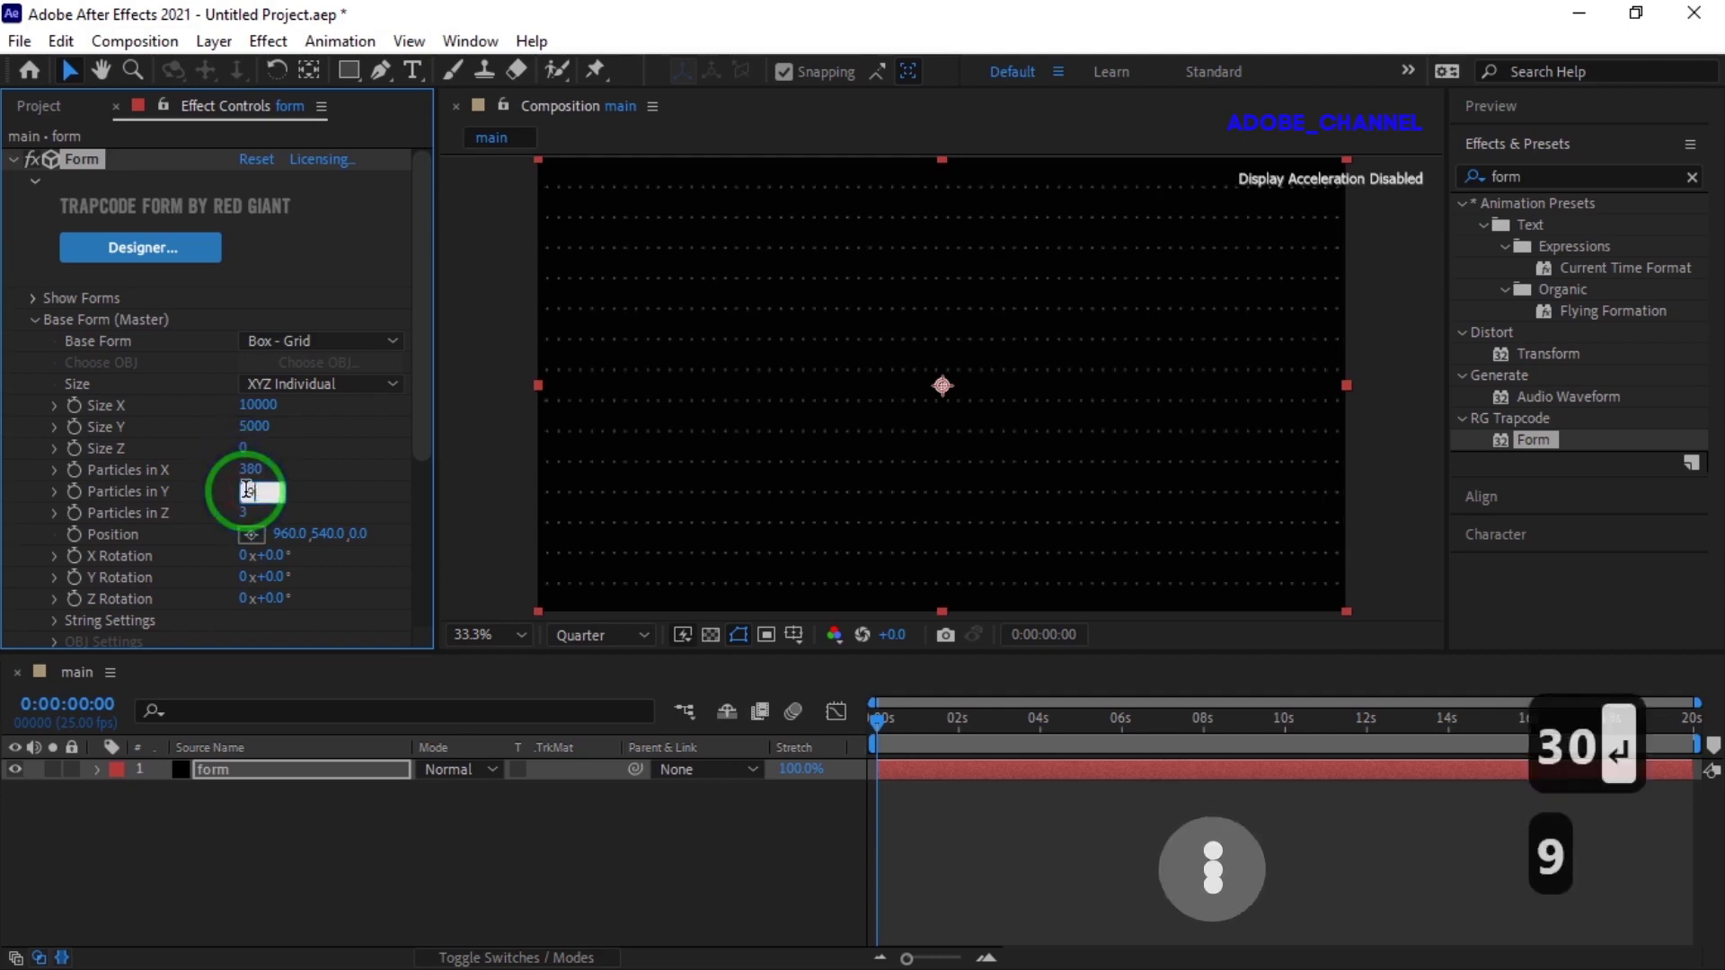
text(0)
key(Return)
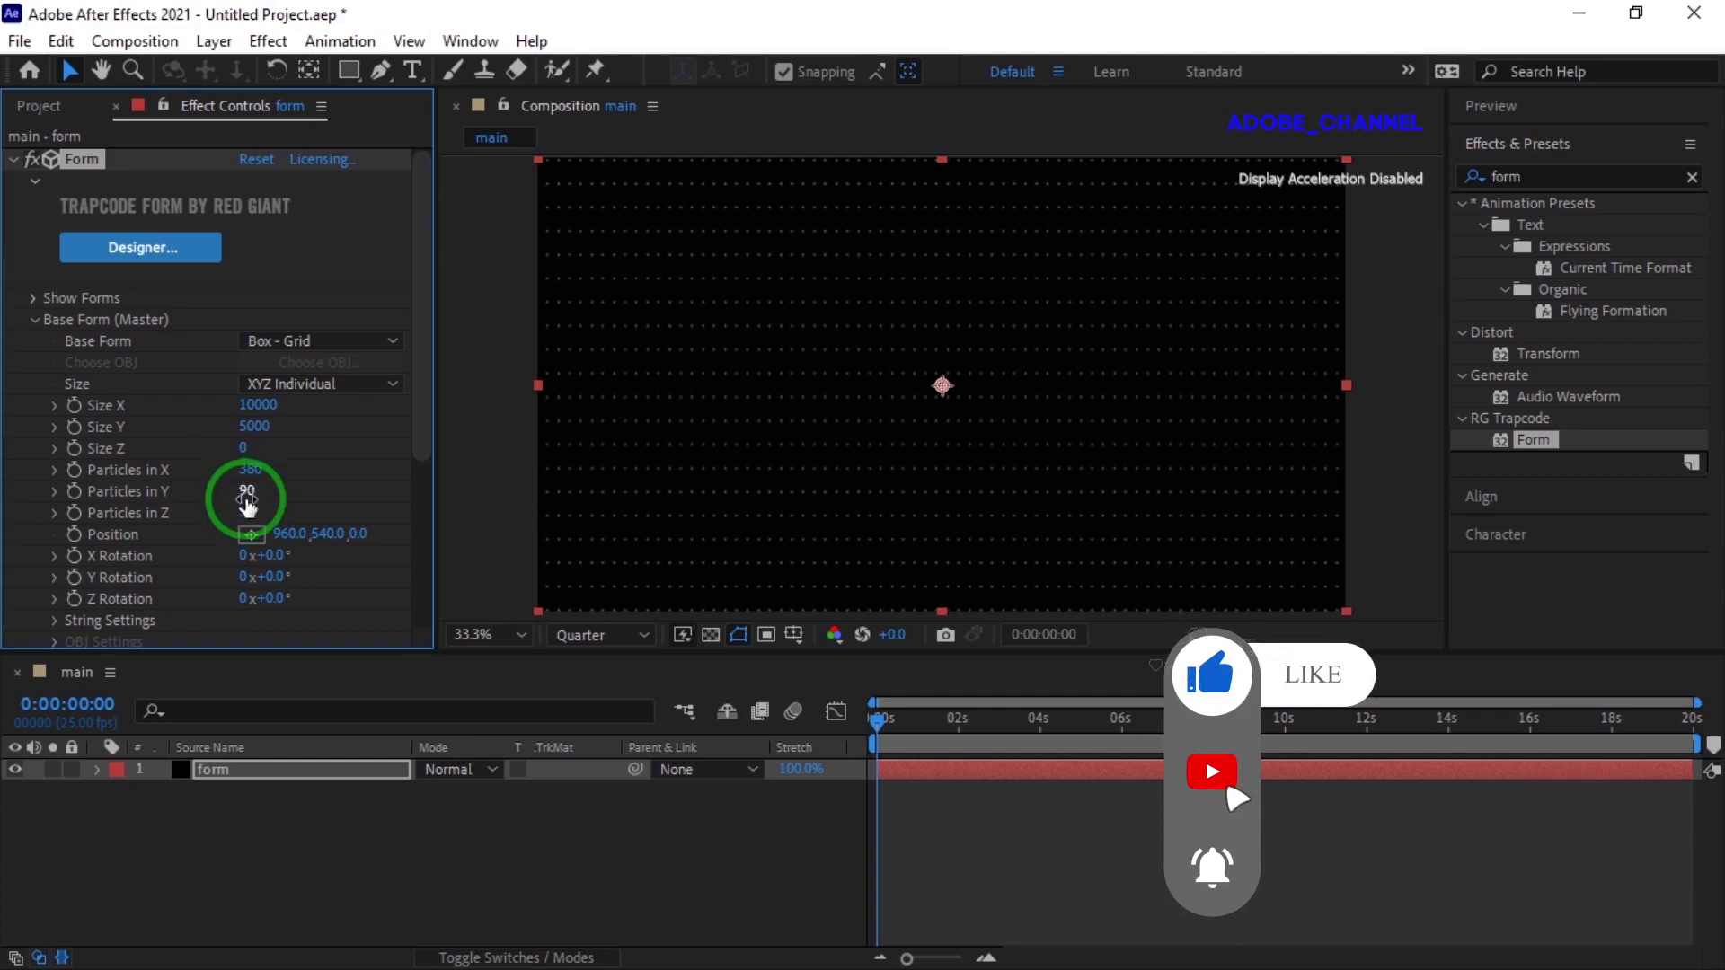
- Rotate the base form to -90° in X Rotation and 90° in Z Rotation
click(272, 555)
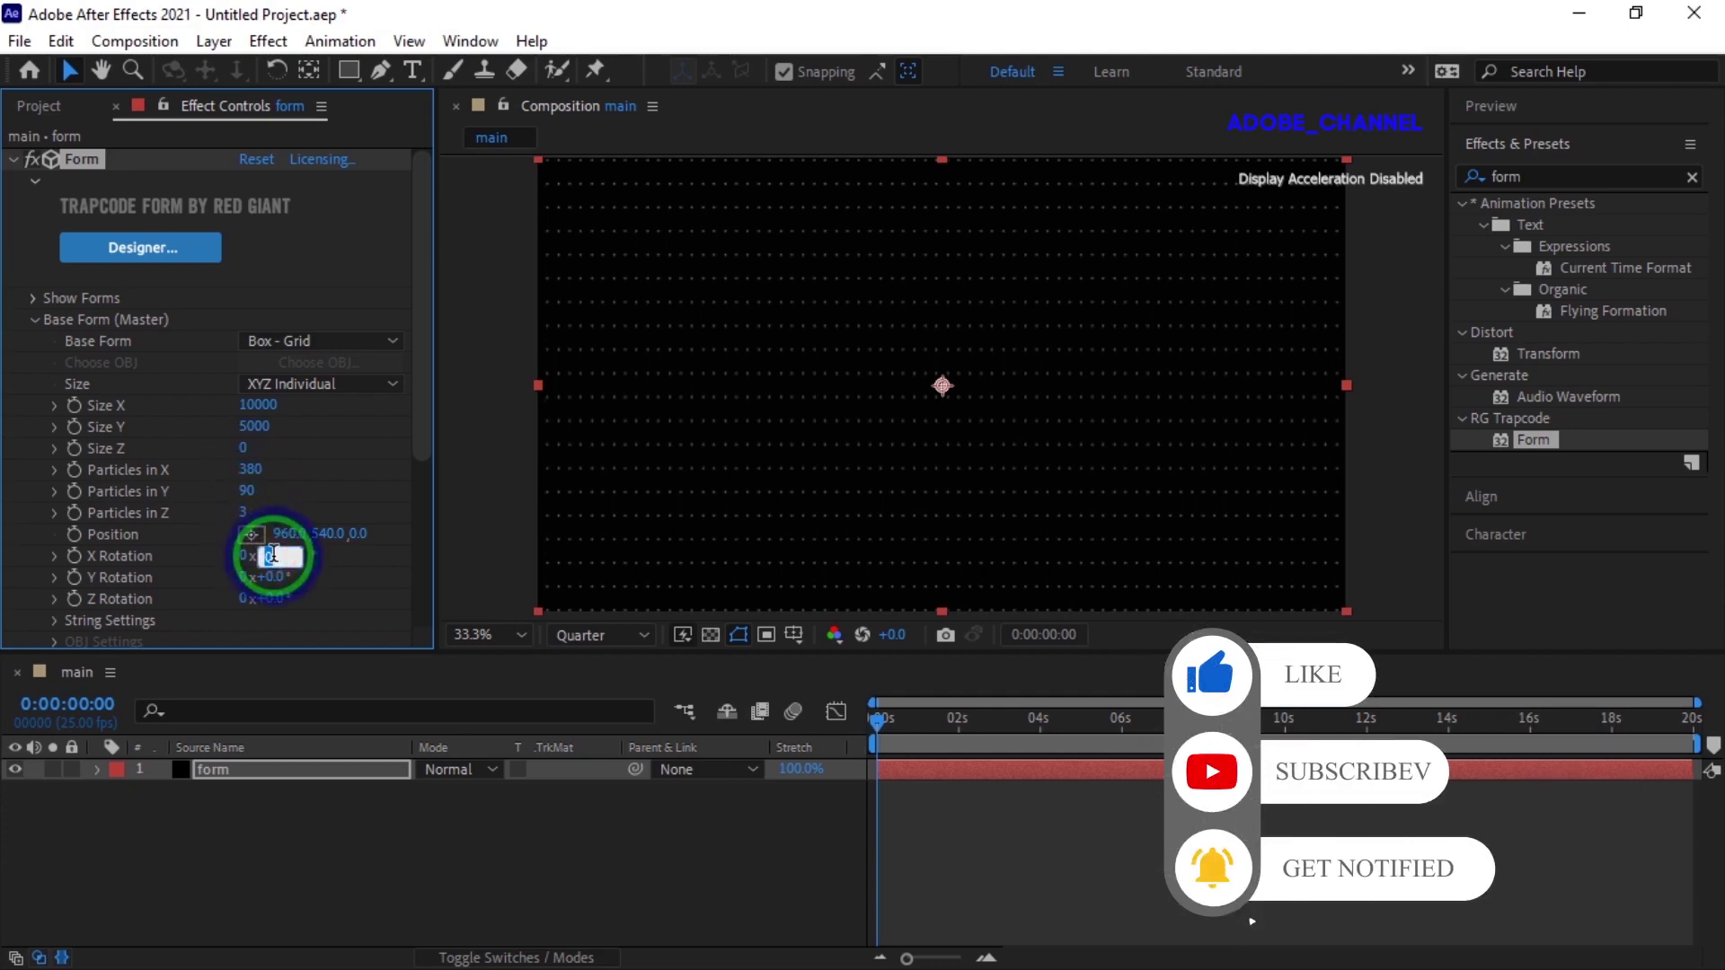
text(-90)
key(Return)
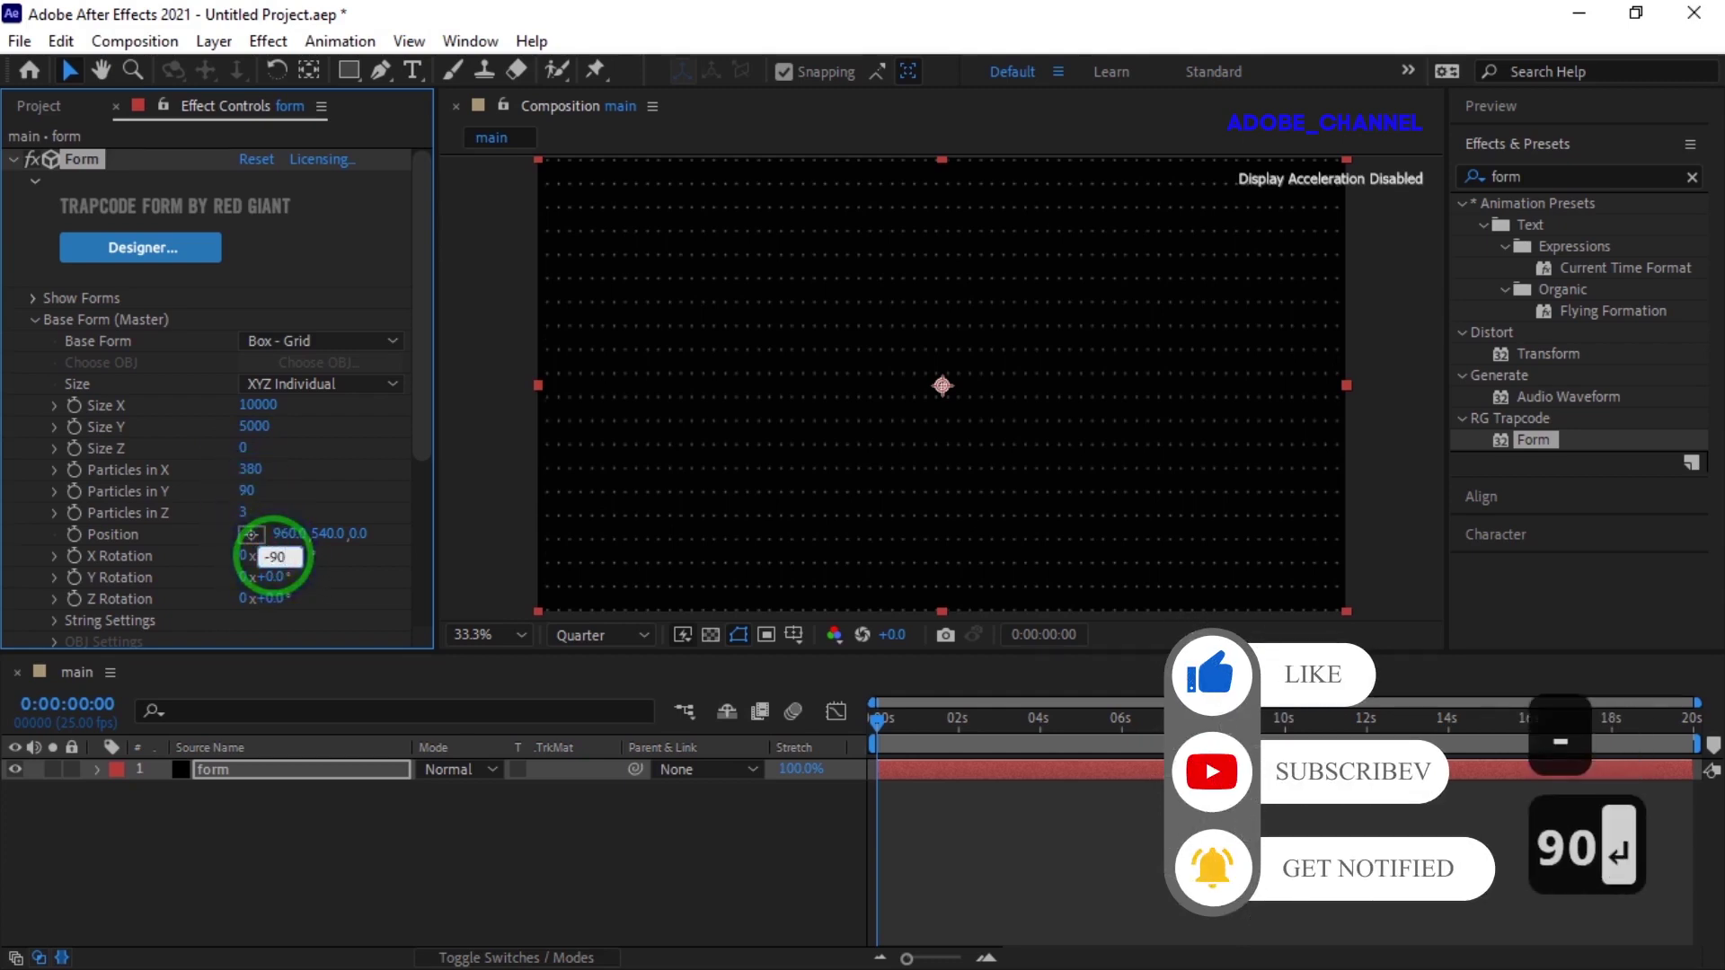
click(276, 597)
text(90)
key(Return)
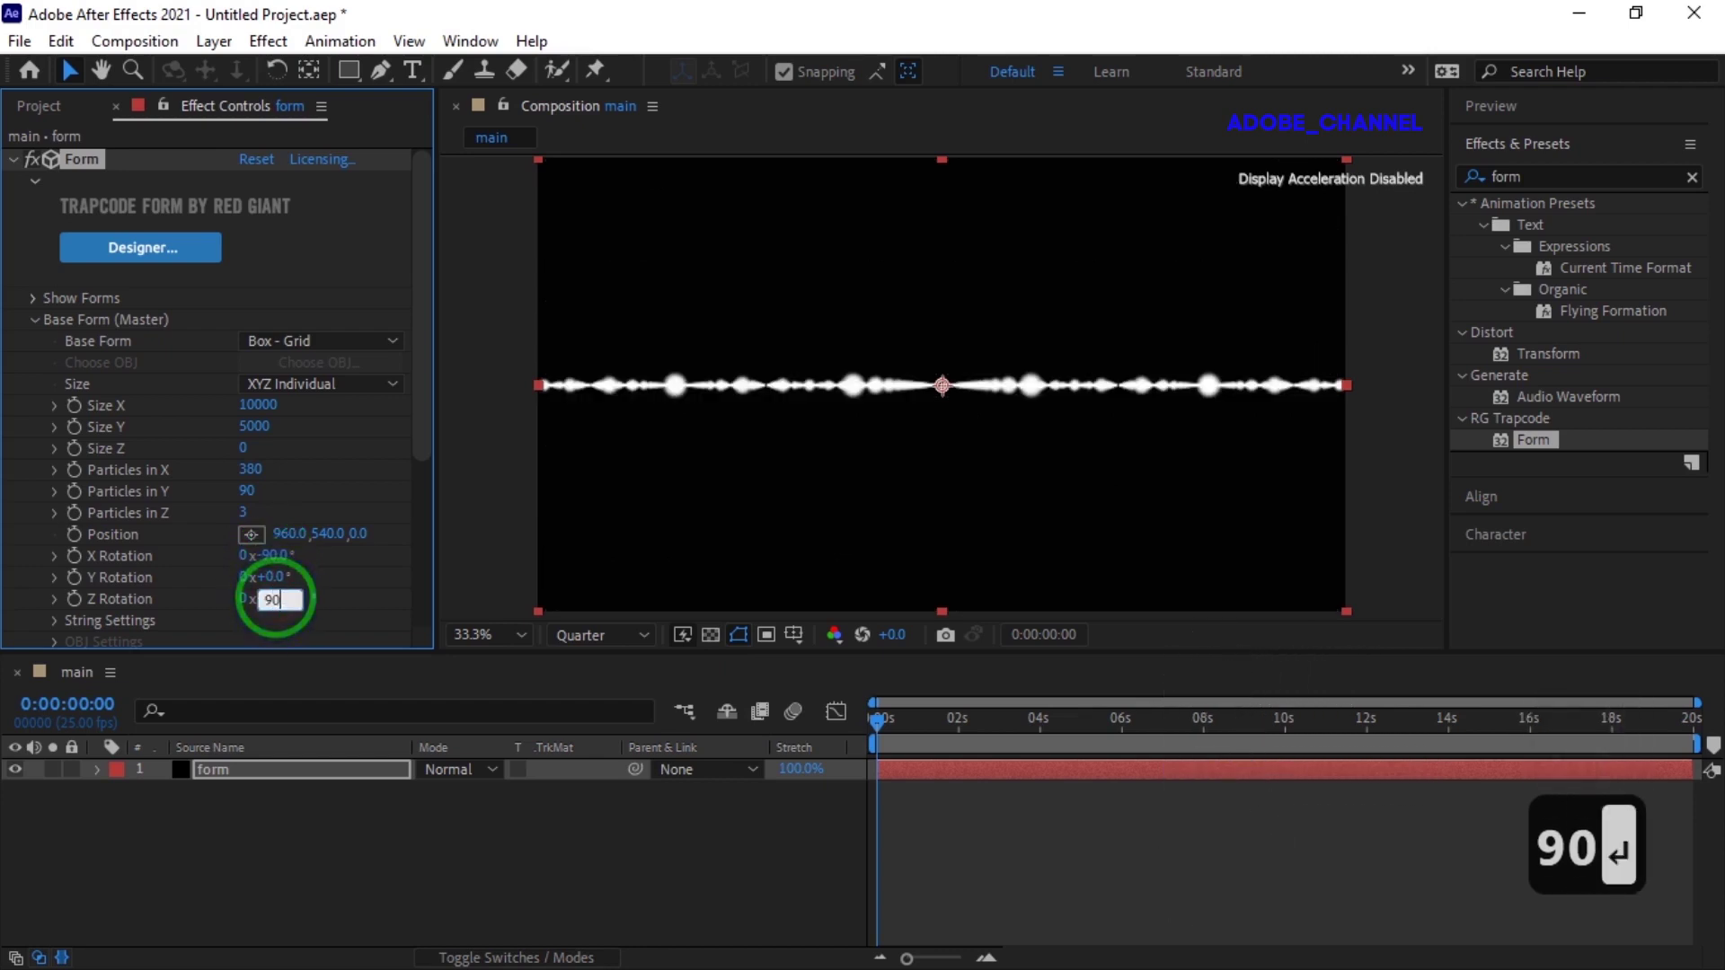
- Lower the particle grid by setting the base form's Y position to 800
click(323, 535)
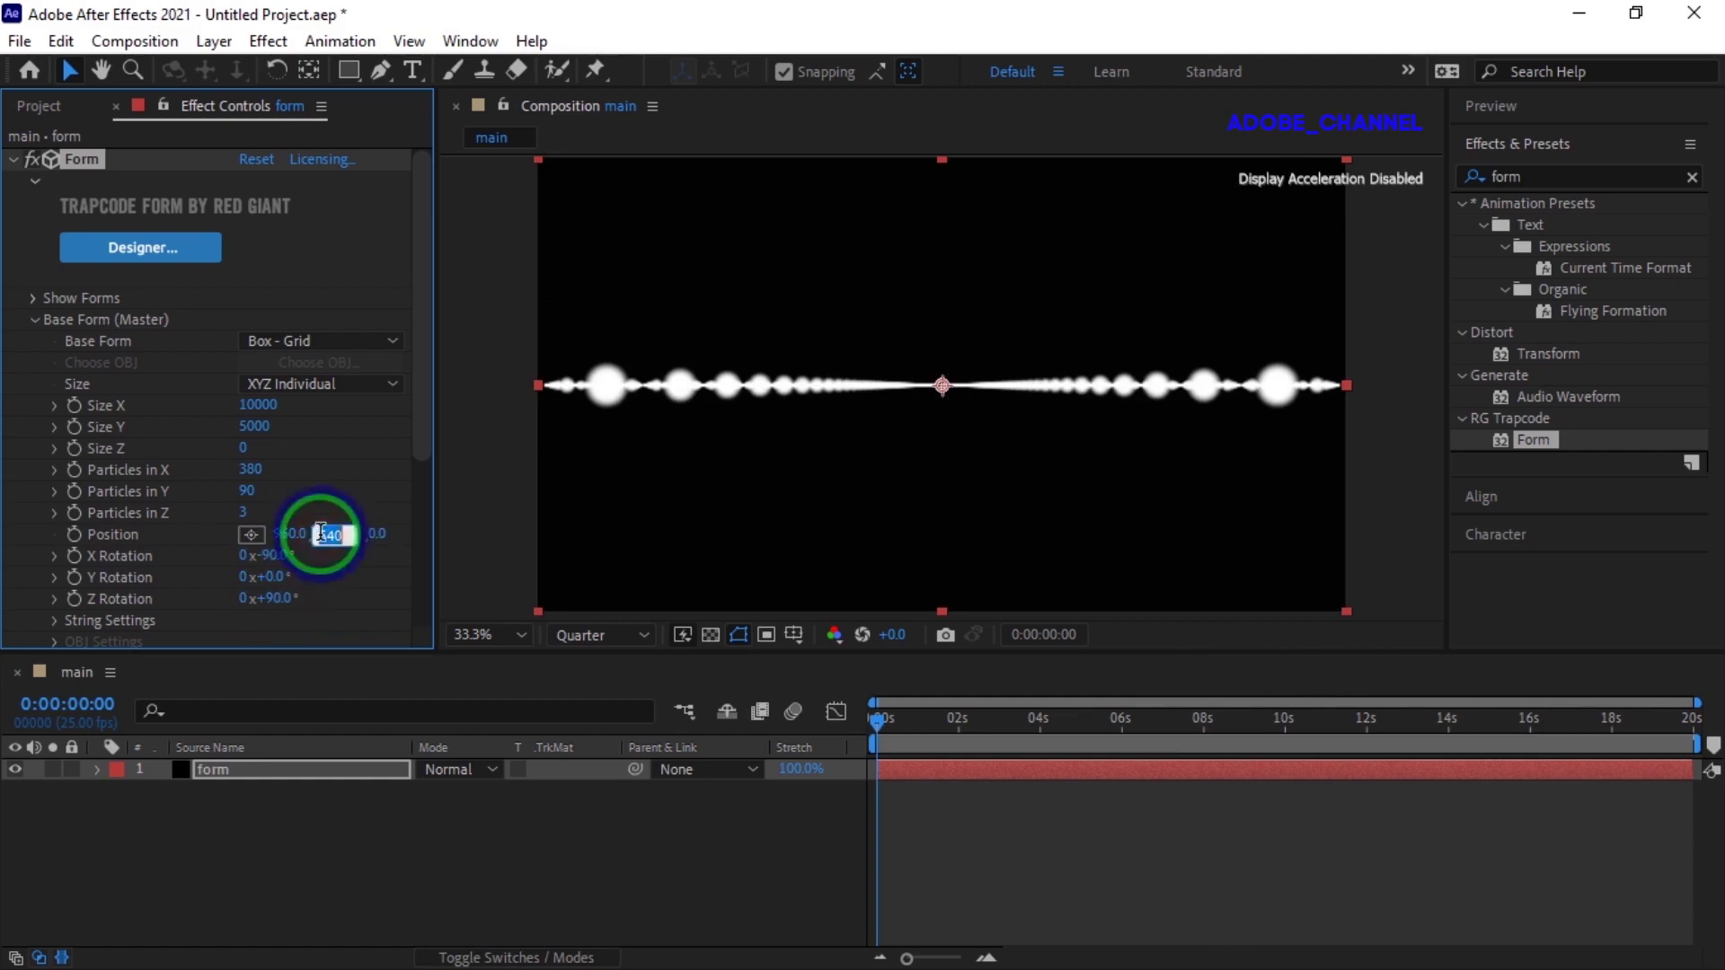
text(800)
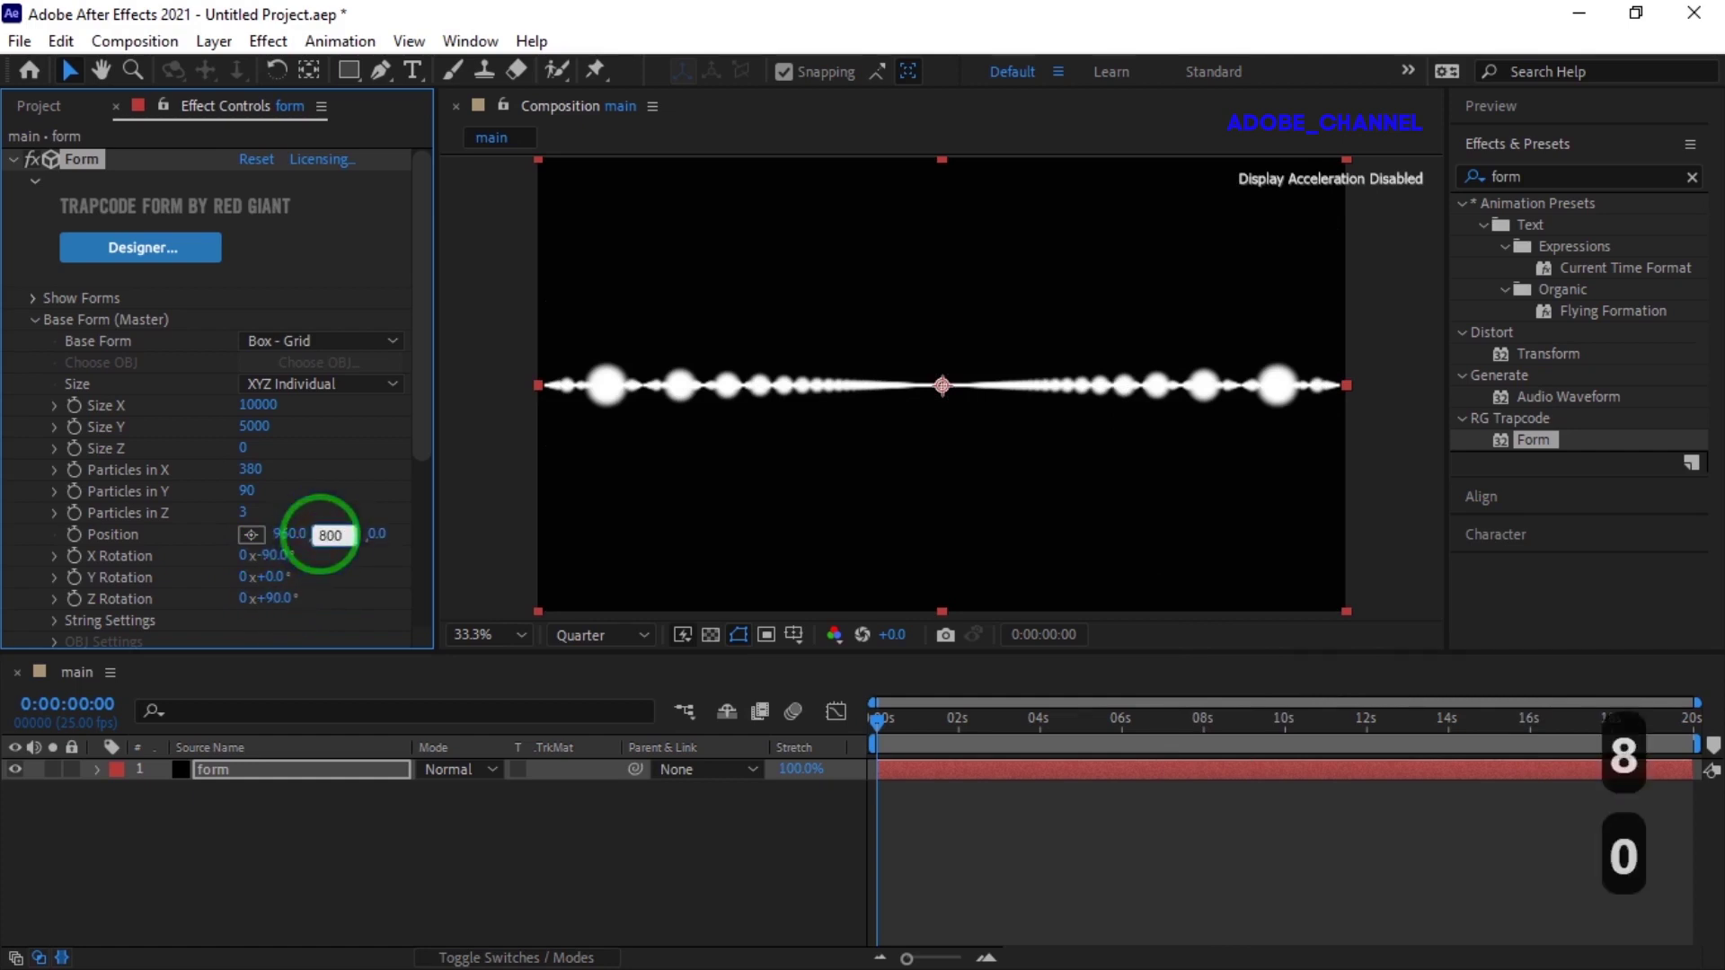
key(Return)
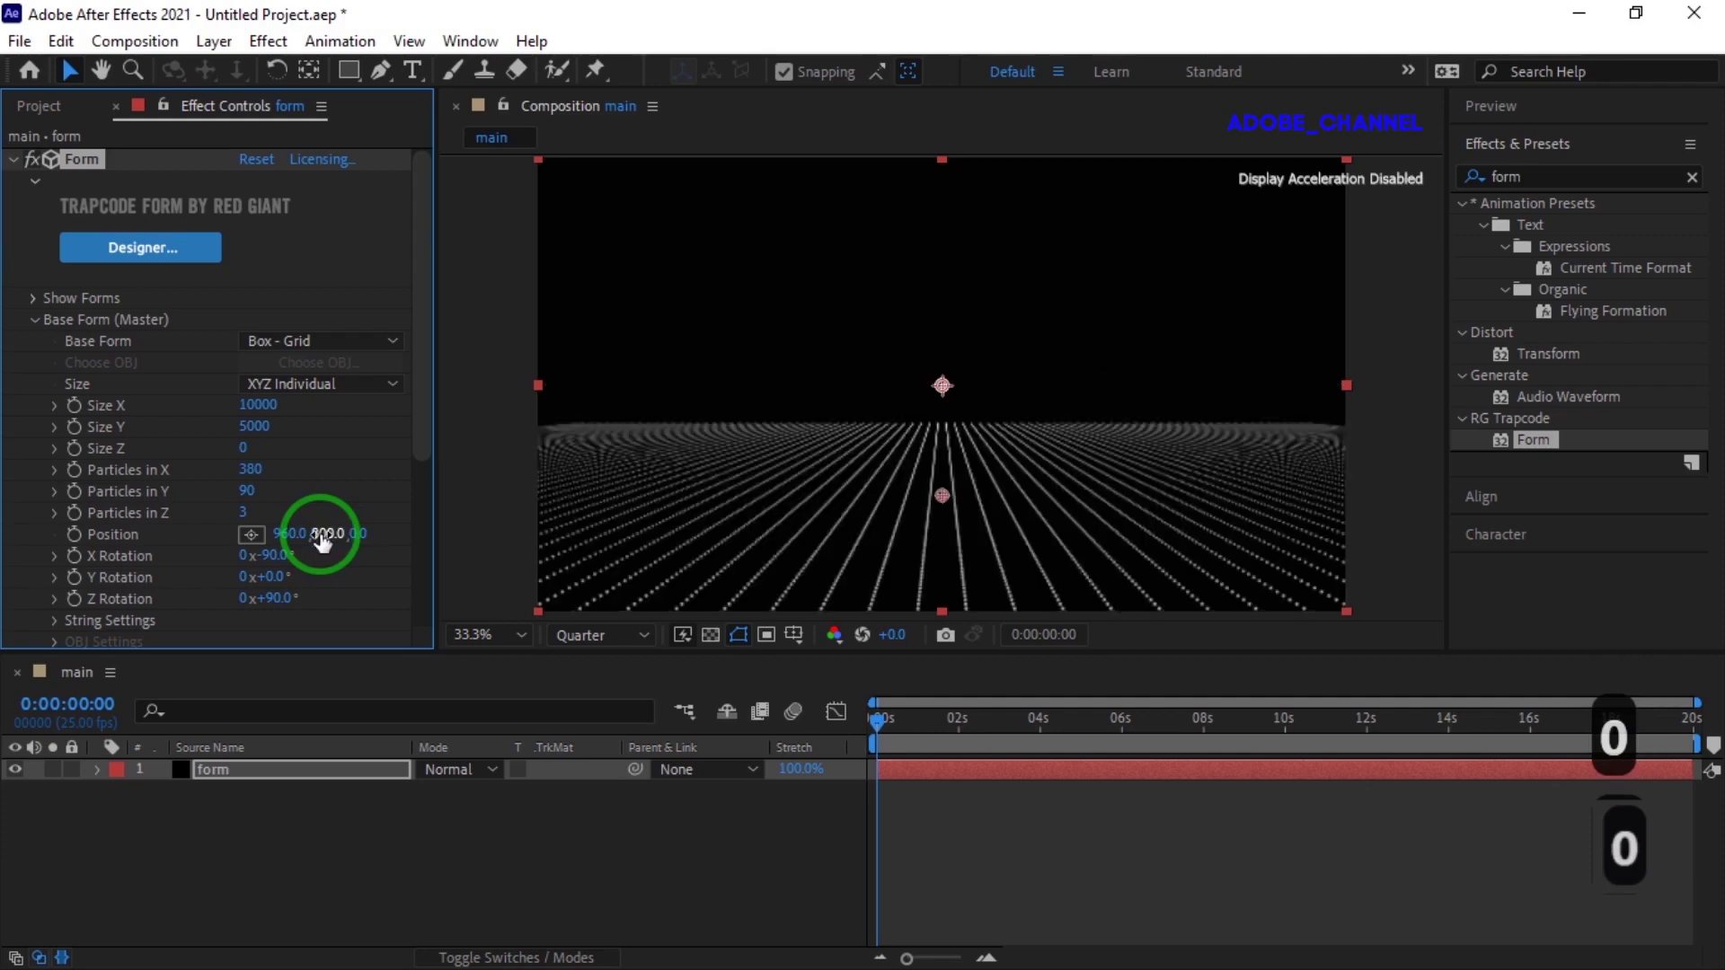
- Set the master particle size to 4 and its blend mode to Add
scroll(309, 536, down, 5)
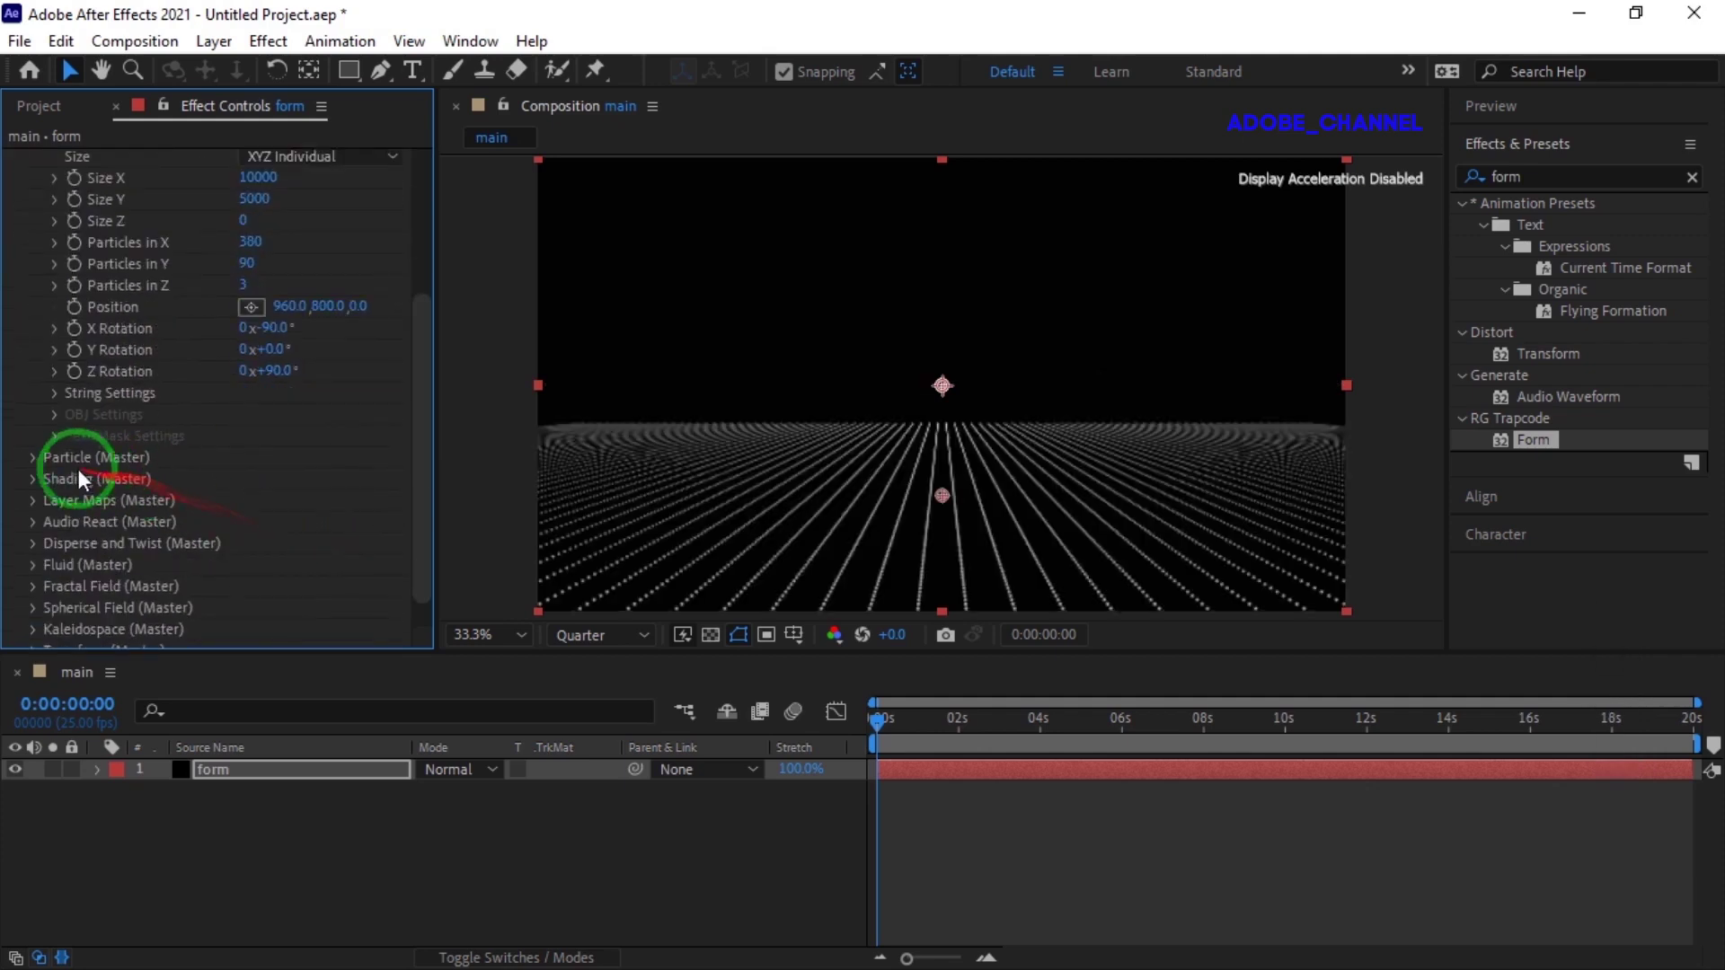
click(33, 457)
click(241, 293)
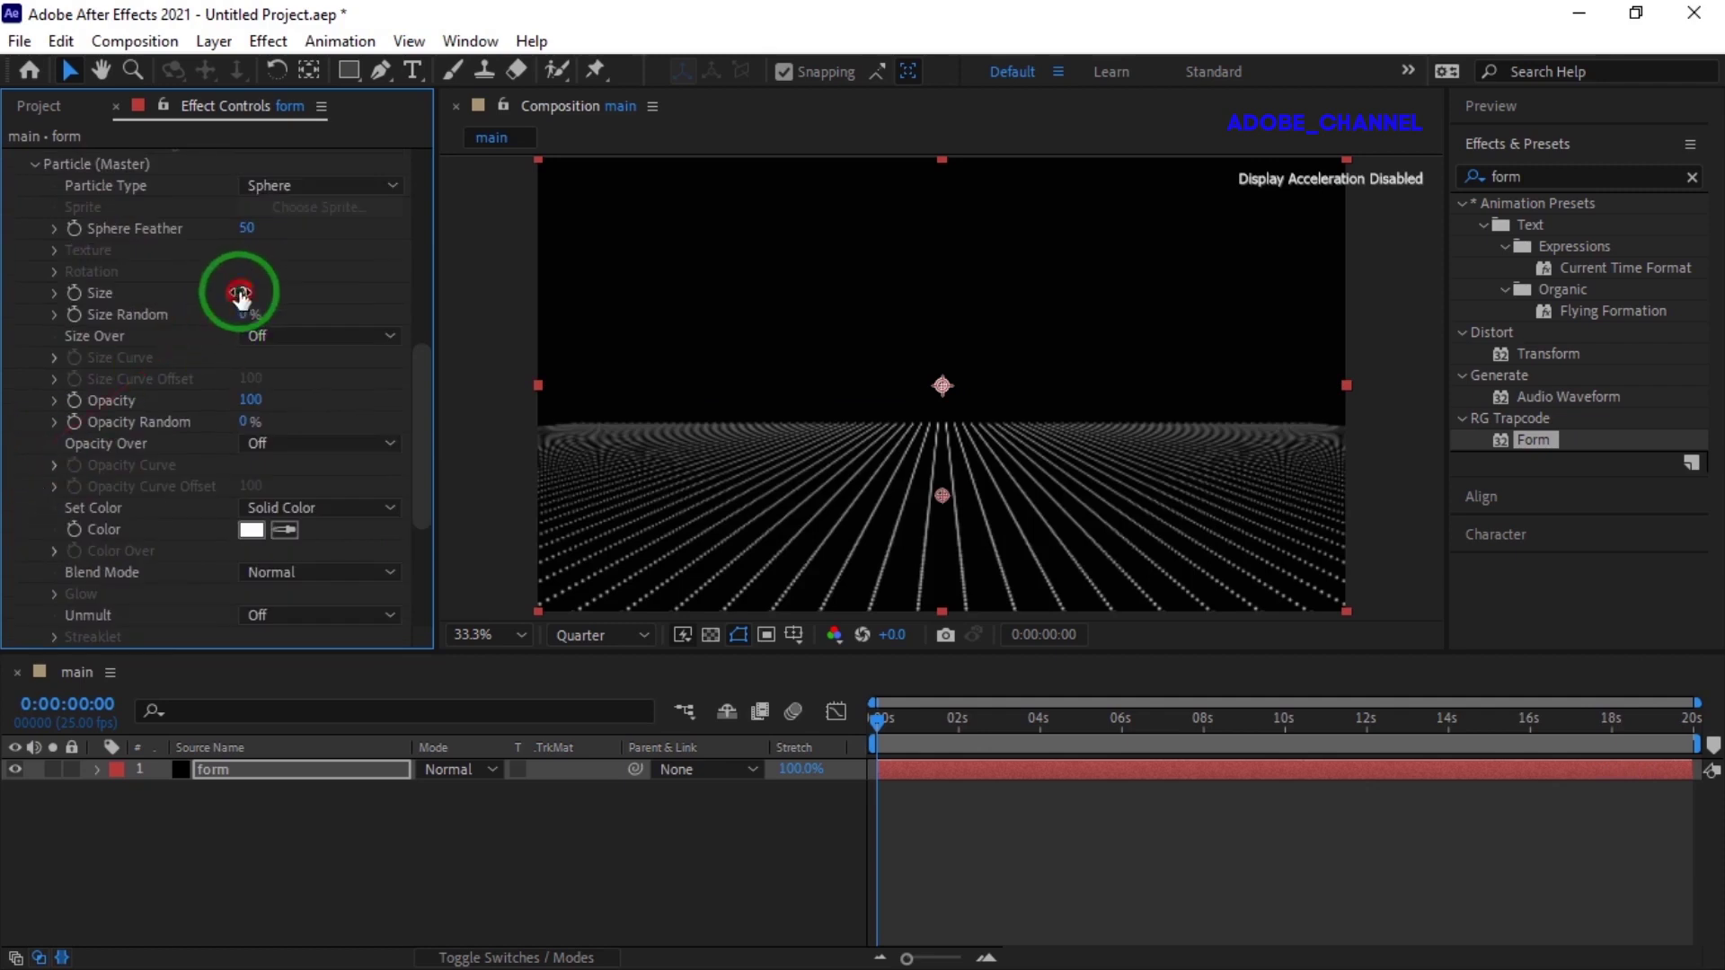
text(4)
key(Return)
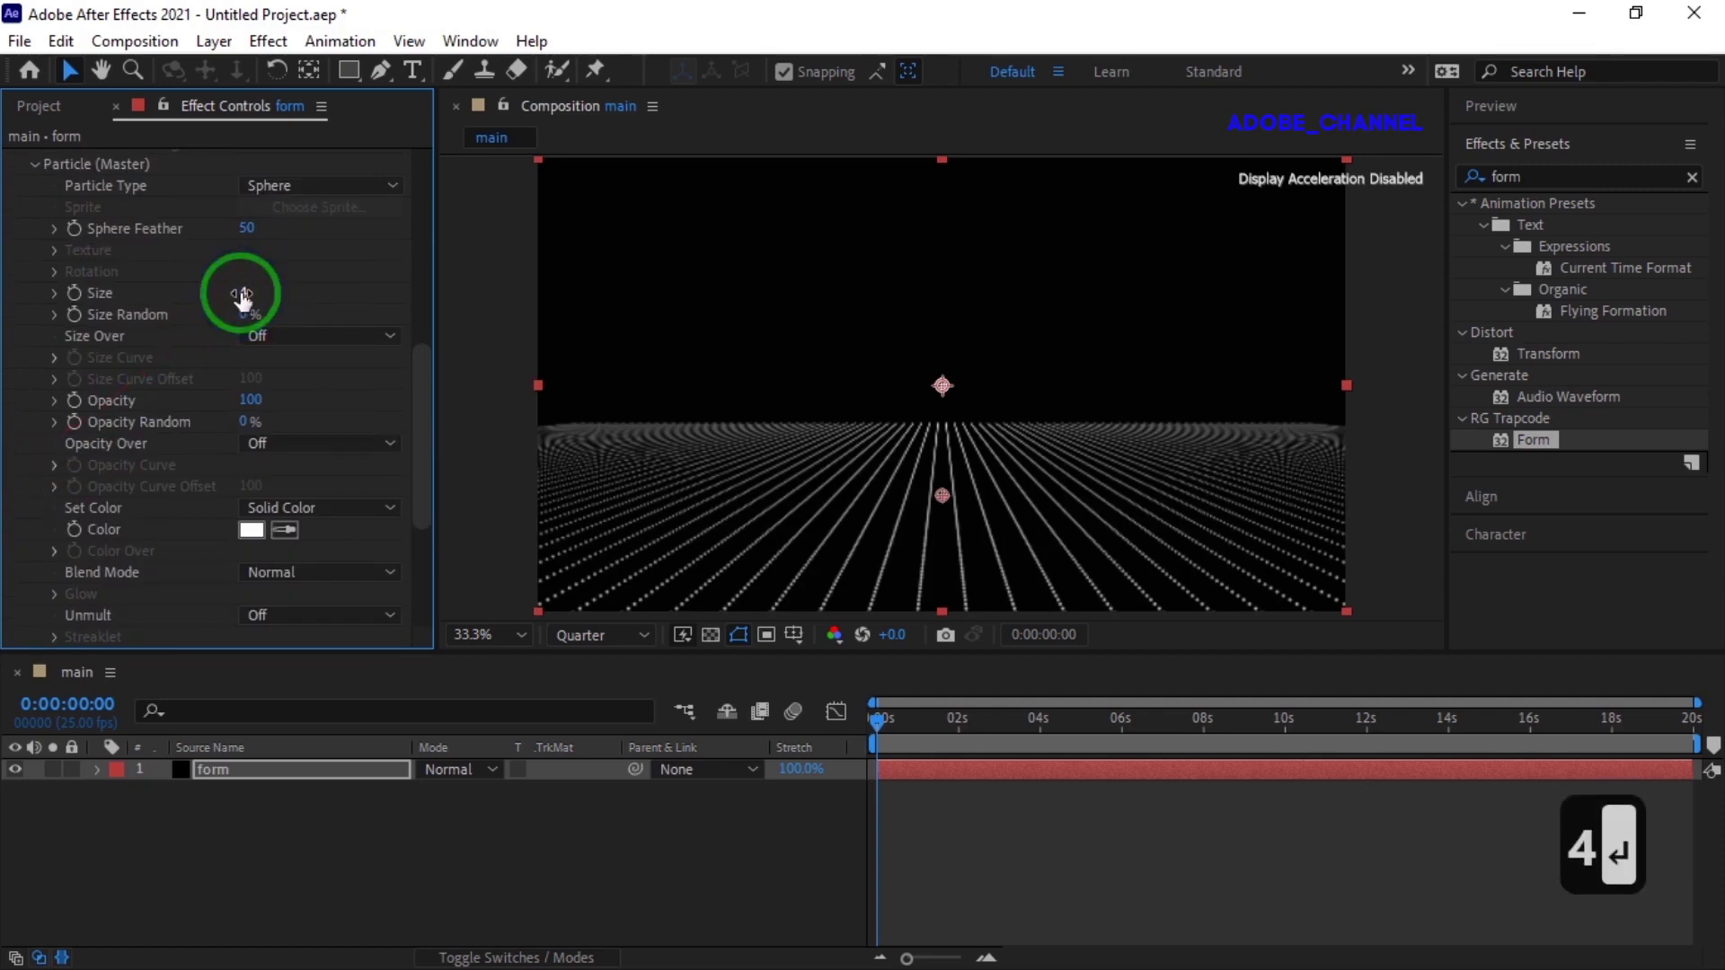
click(386, 582)
click(339, 629)
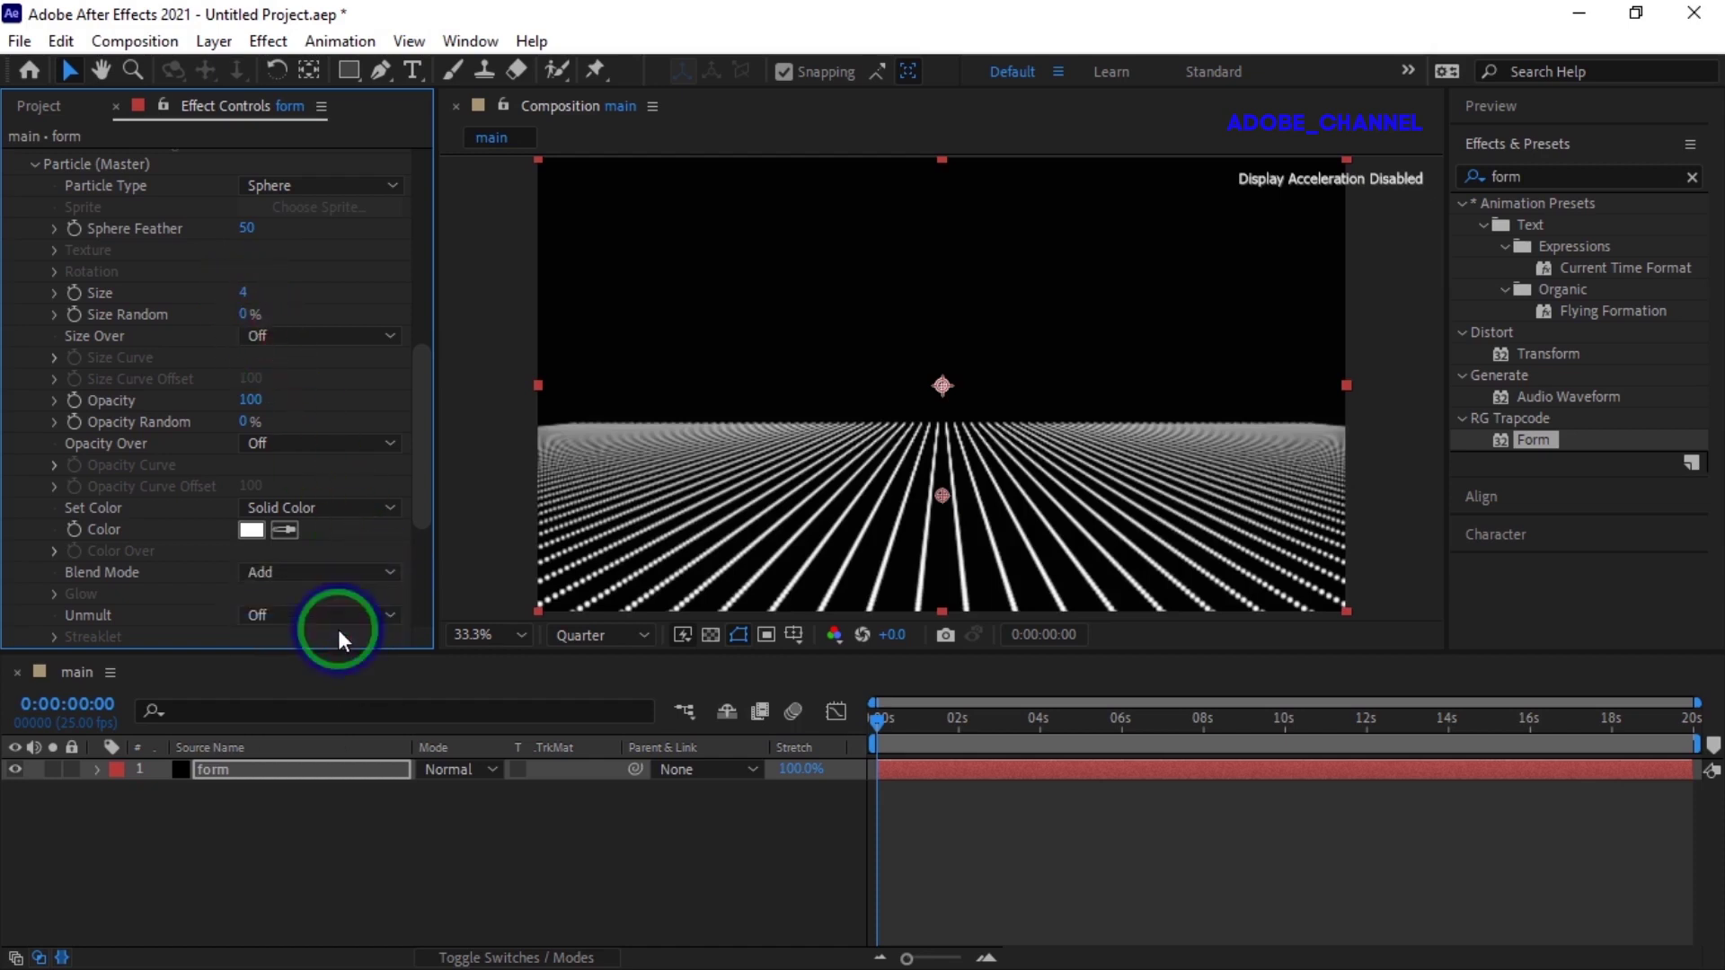
- Change the particle color to the pink F01084
click(249, 530)
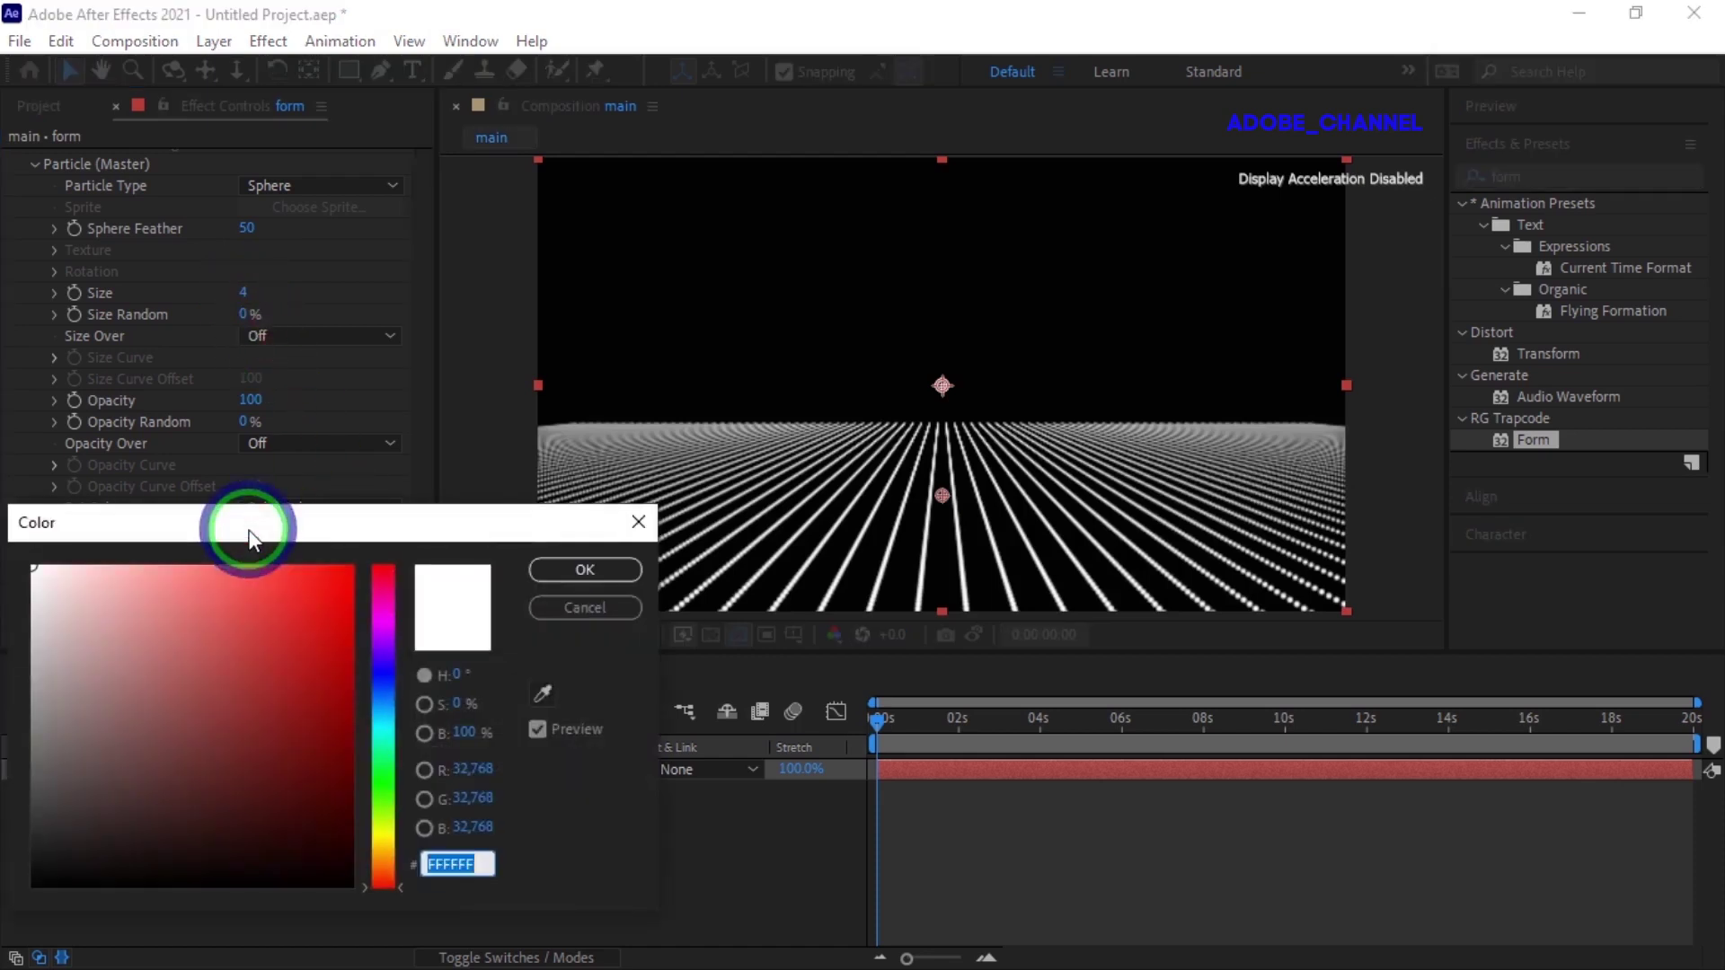
click(382, 593)
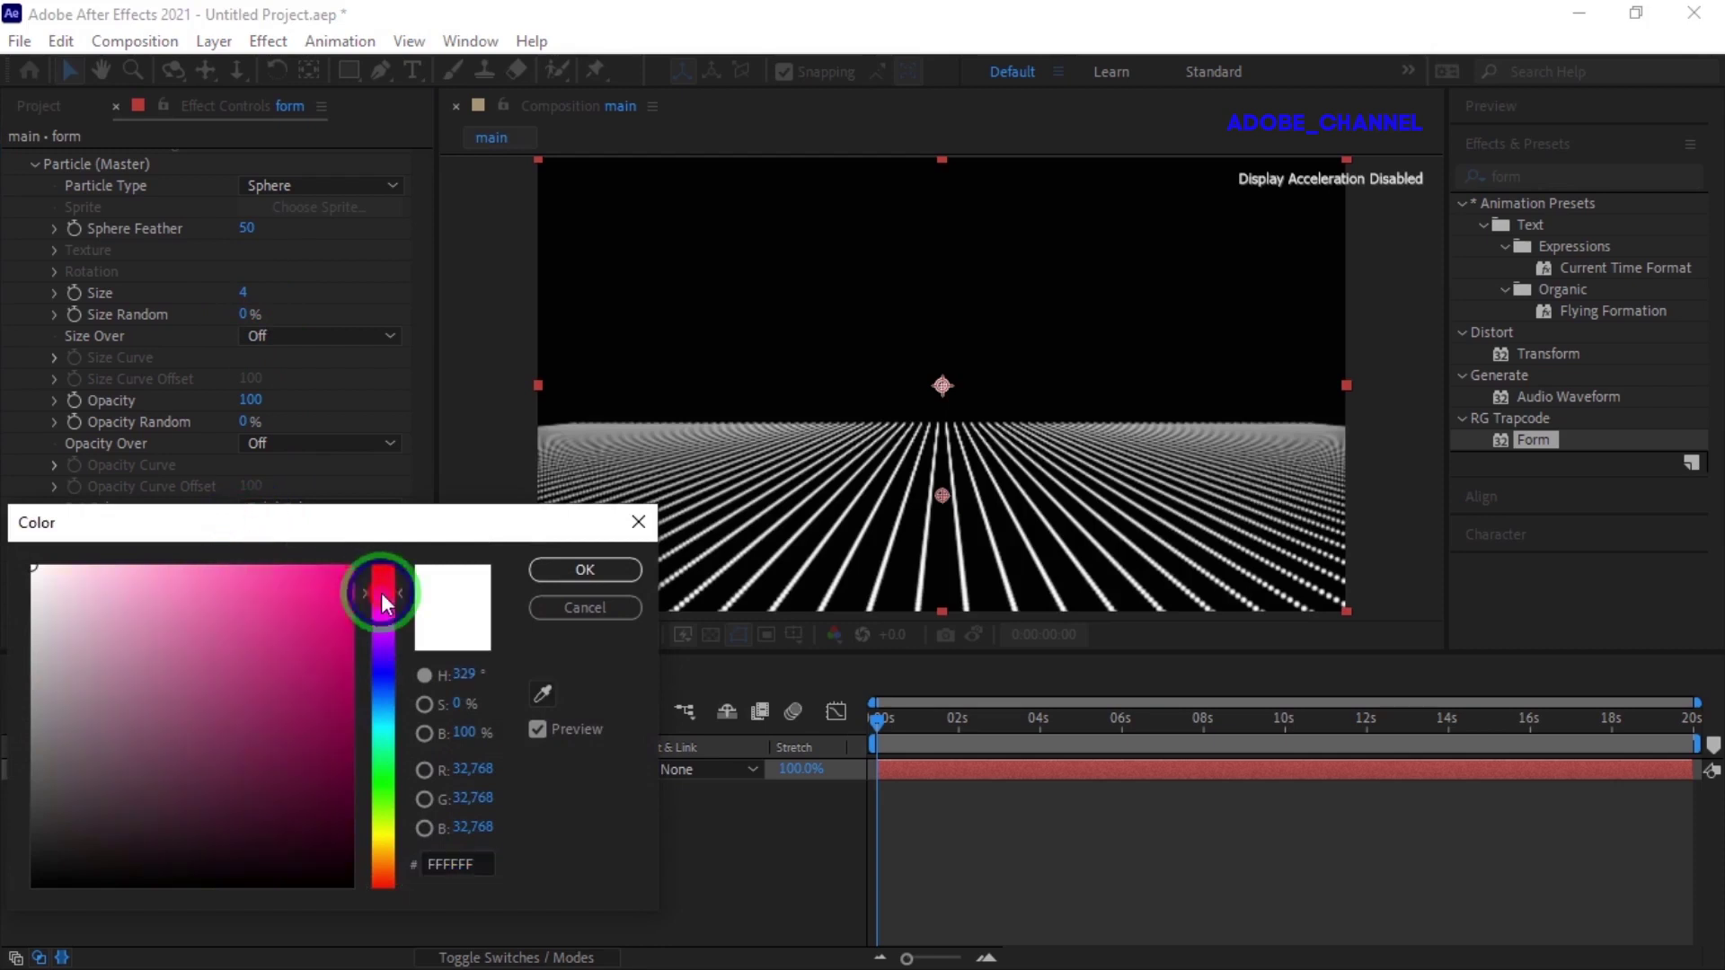
click(332, 584)
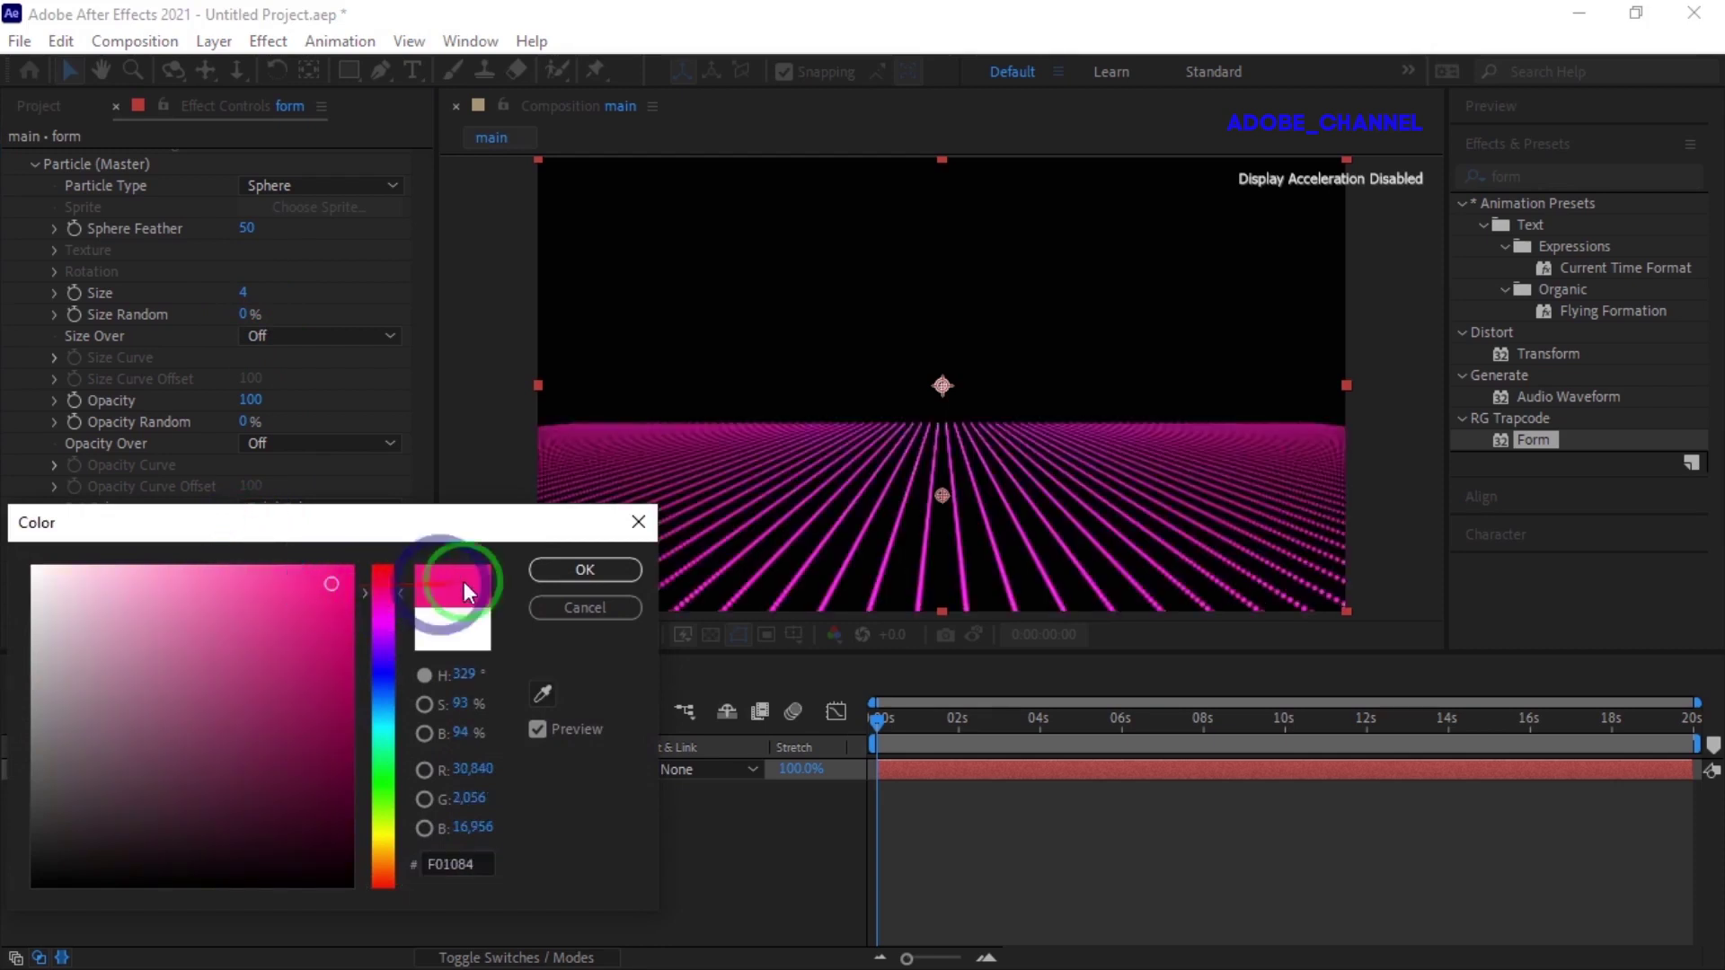
click(568, 569)
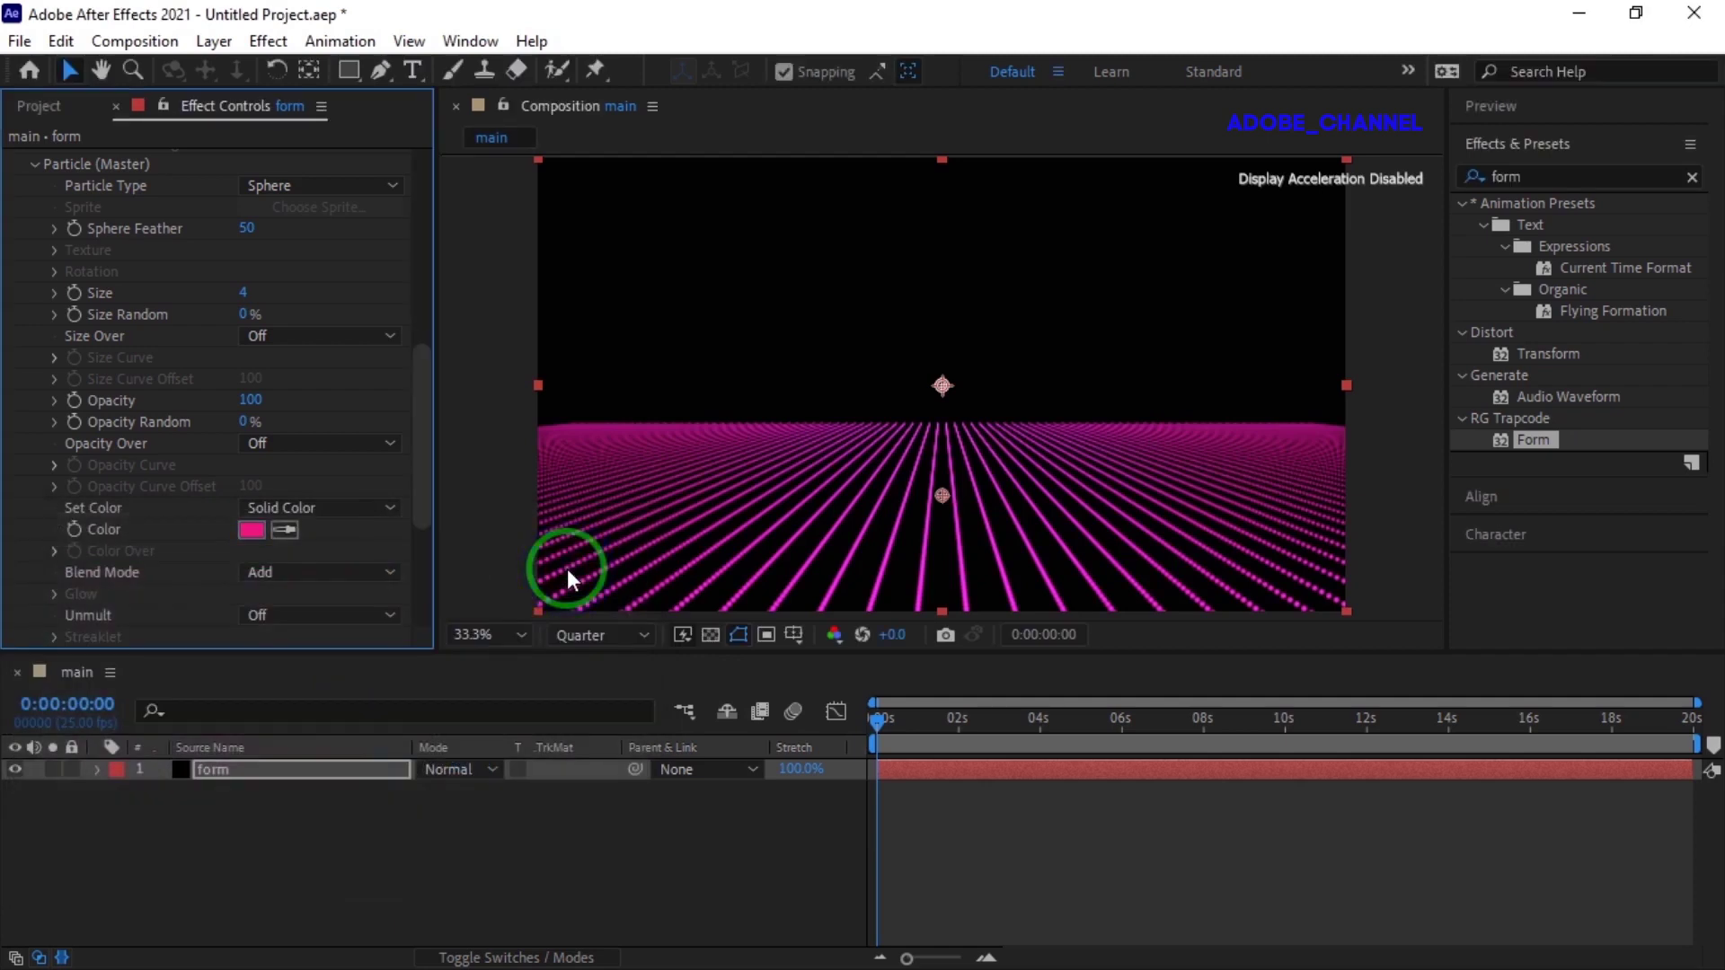
drag(568, 568, 564, 566)
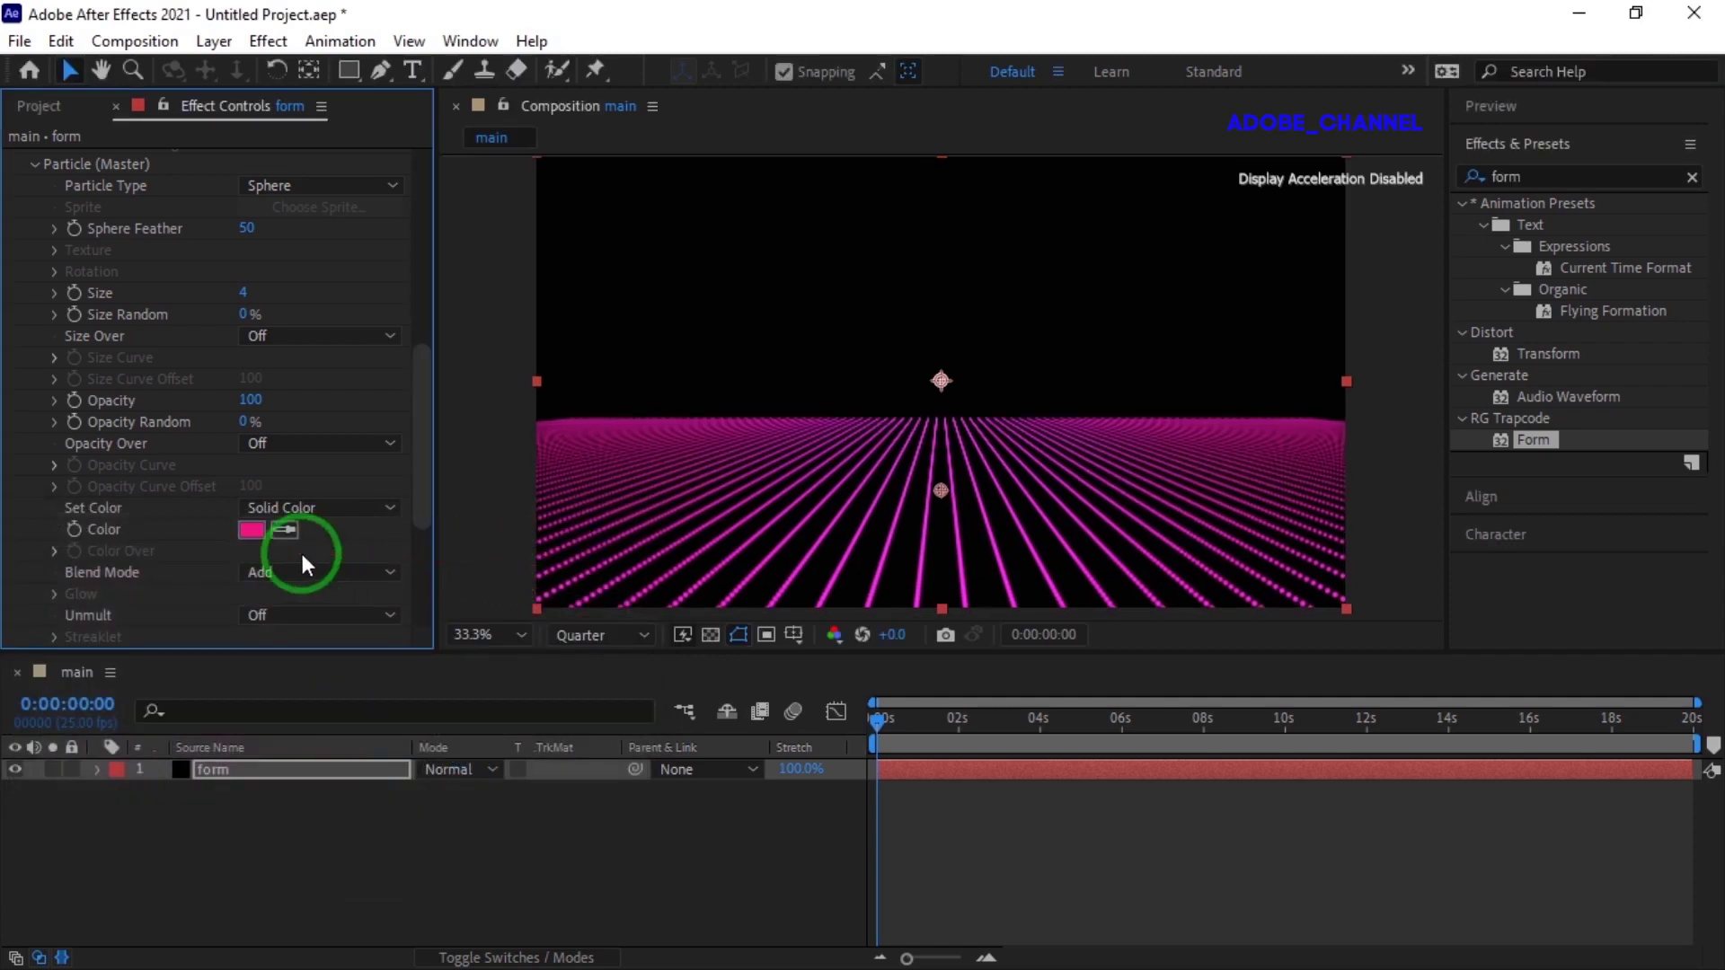
- Set Disperse to 1 in the Disperse and Twist (Master) settings
scroll(300, 550, down, 3)
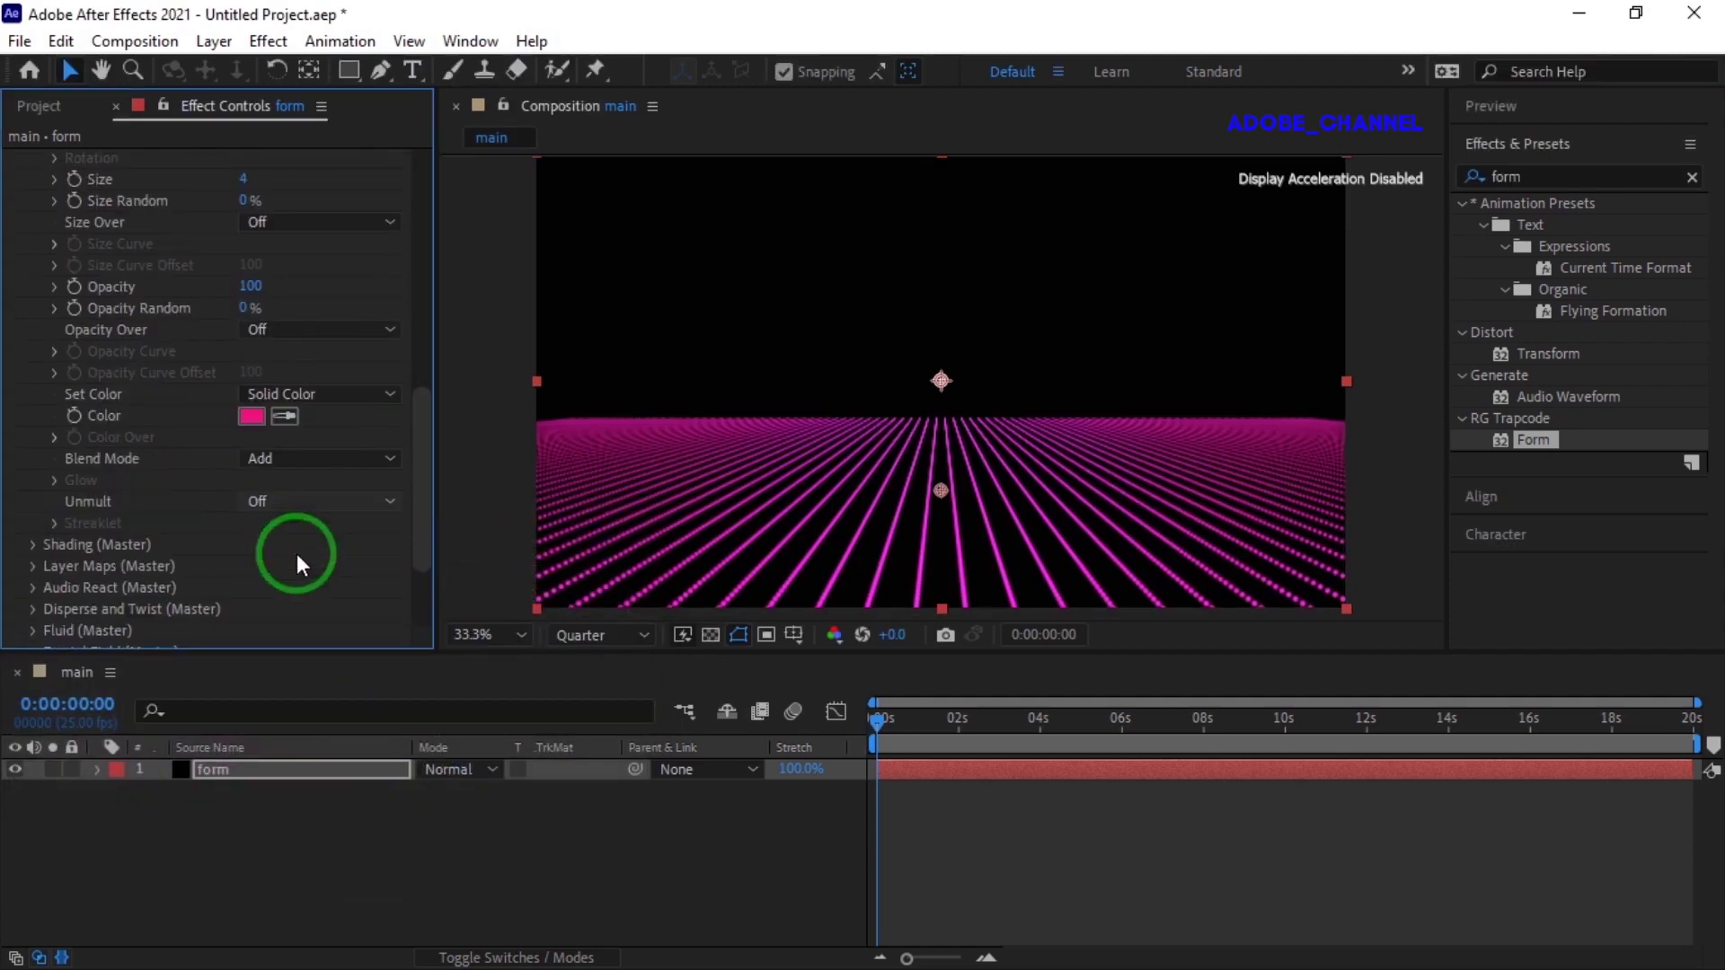
click(34, 607)
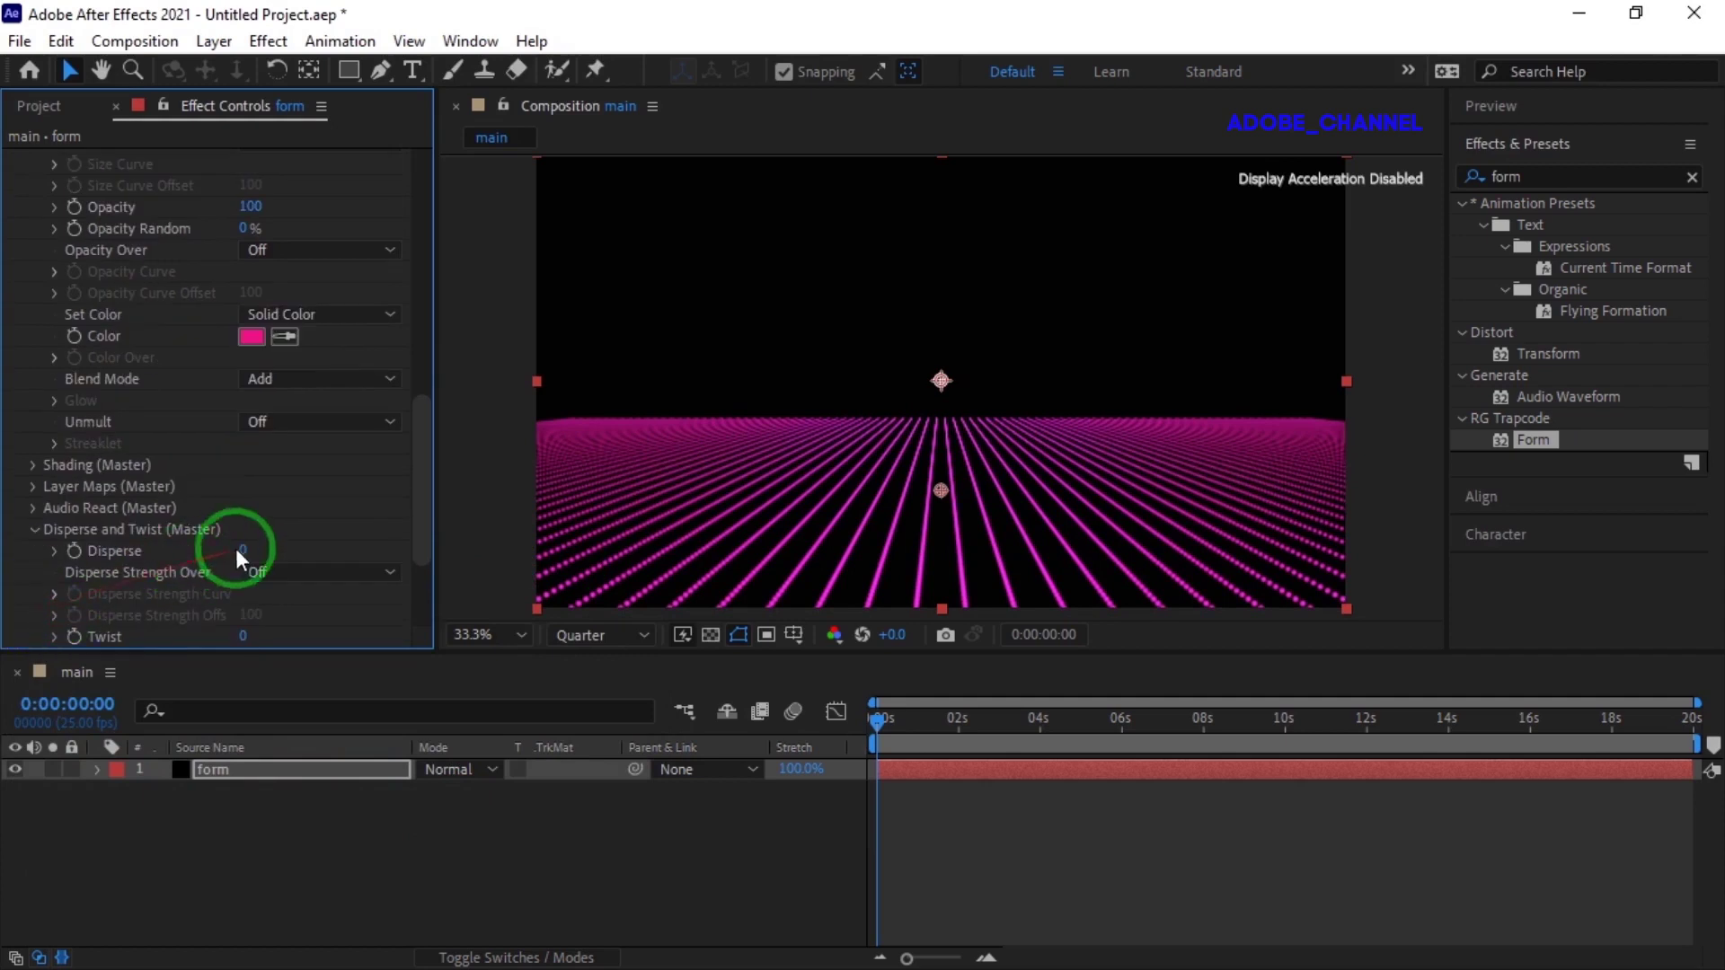
text(1)
key(Return)
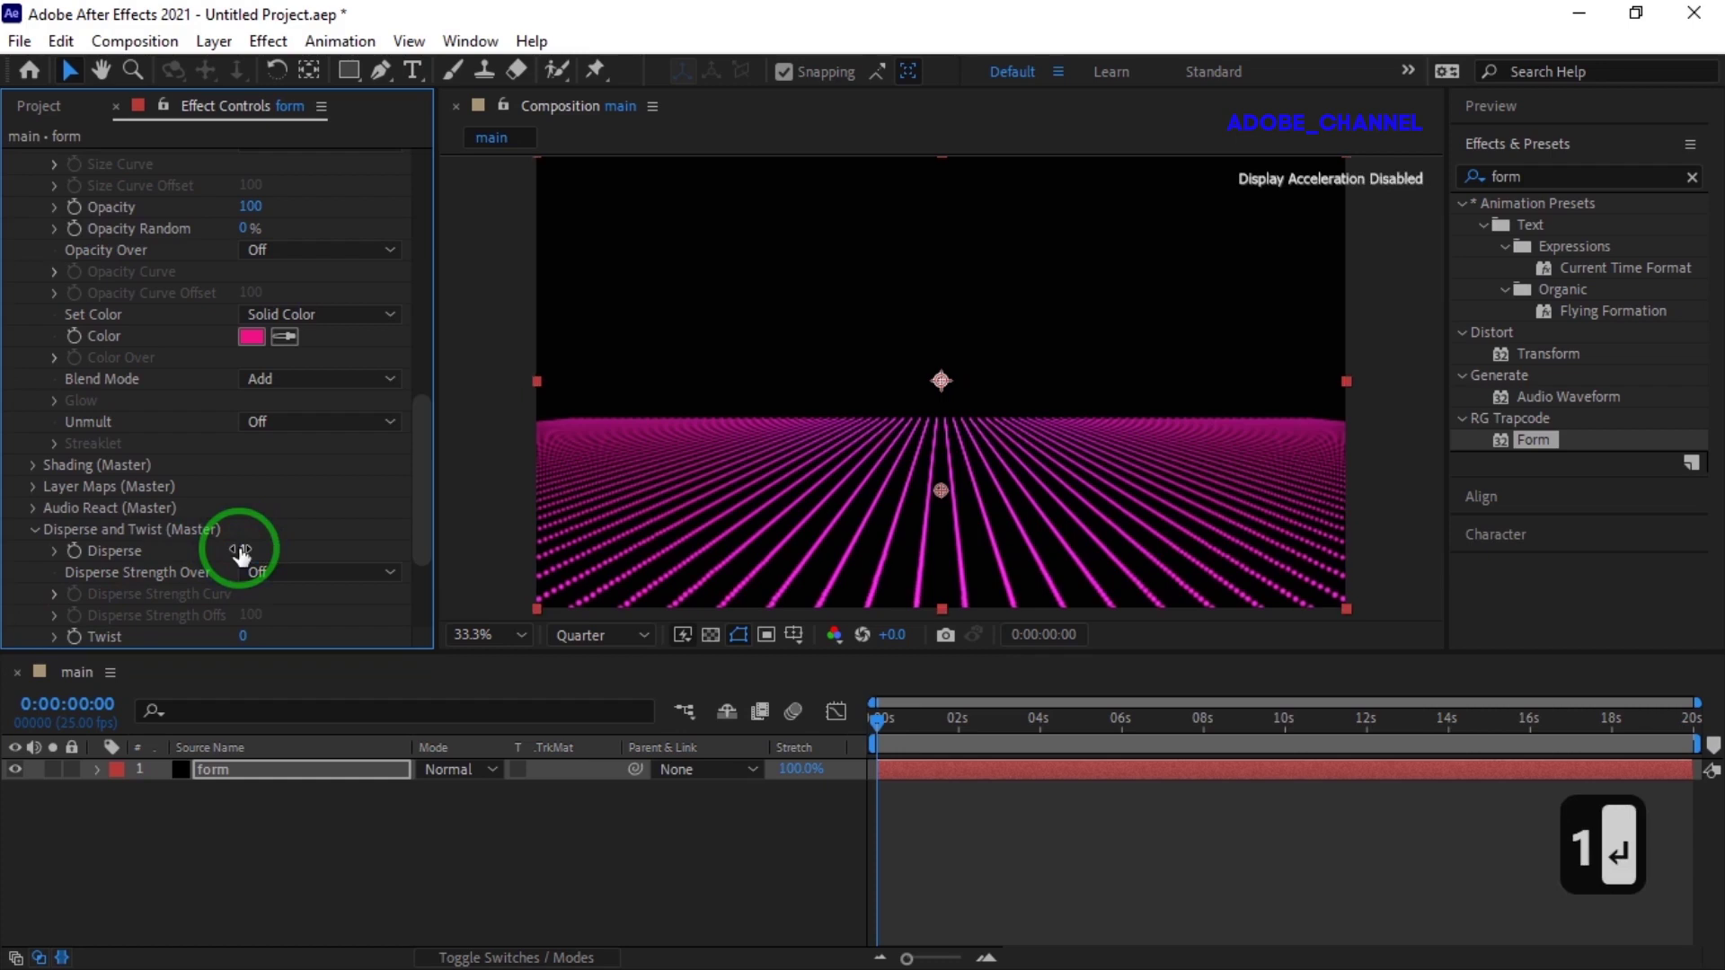
- Set Affect Size to 5 in the Fractal Field (Master) settings
scroll(232, 547, down, 3)
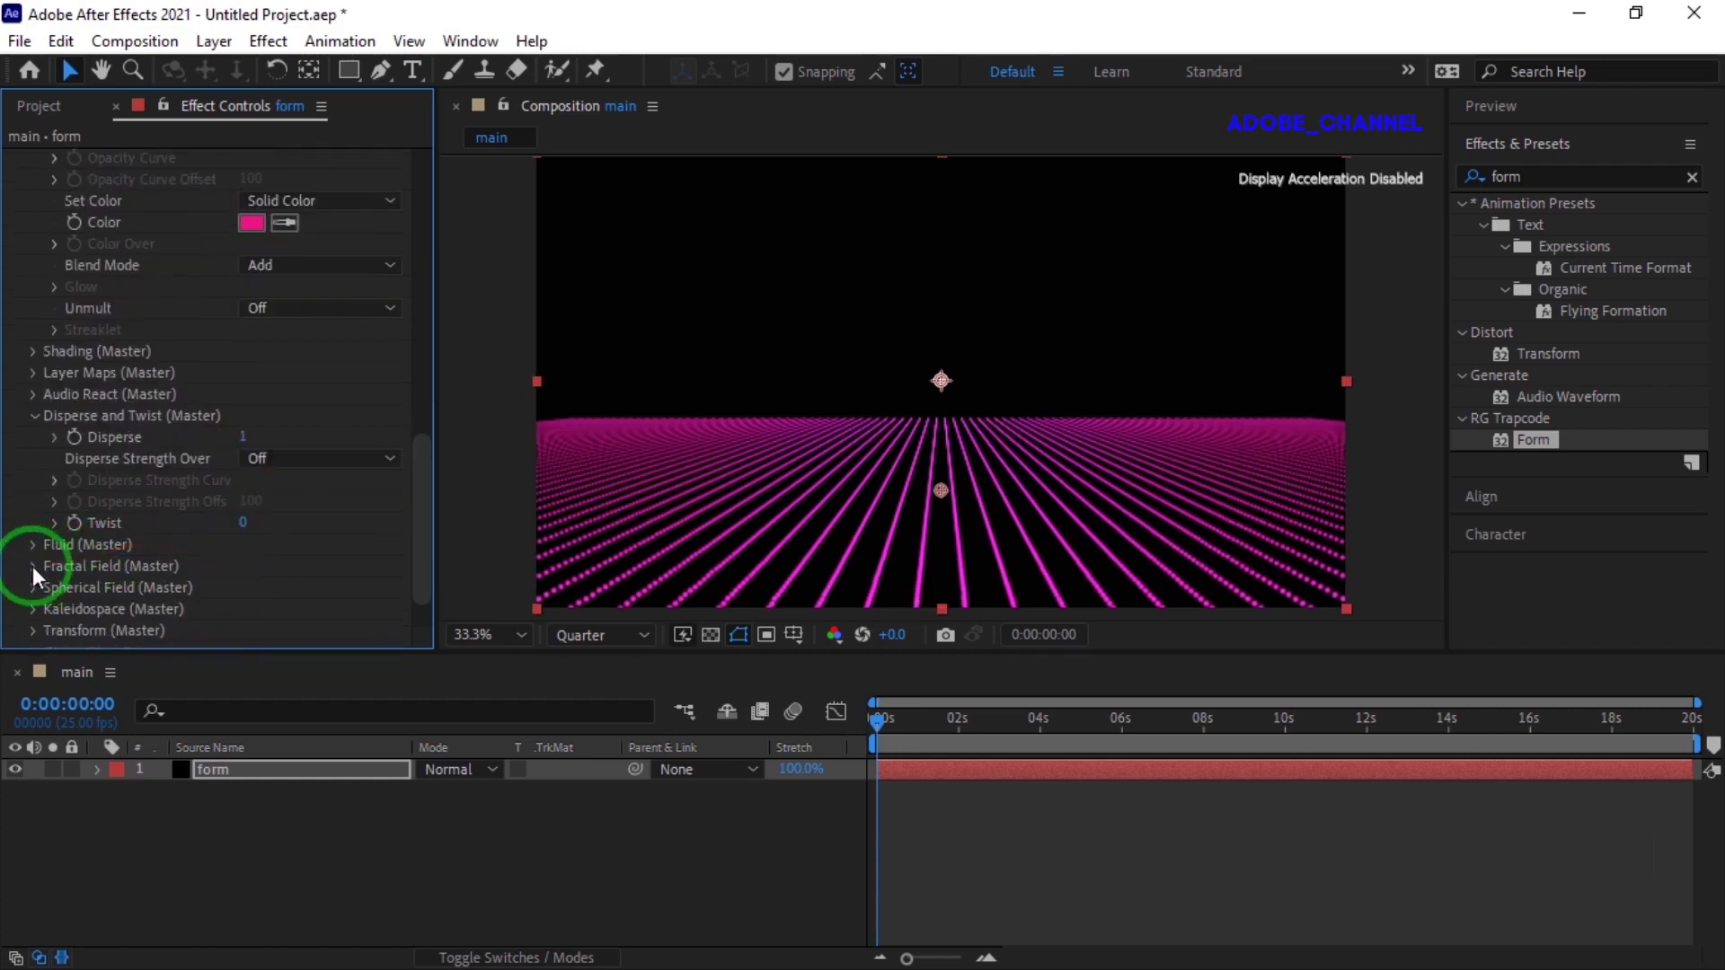
click(32, 566)
click(241, 184)
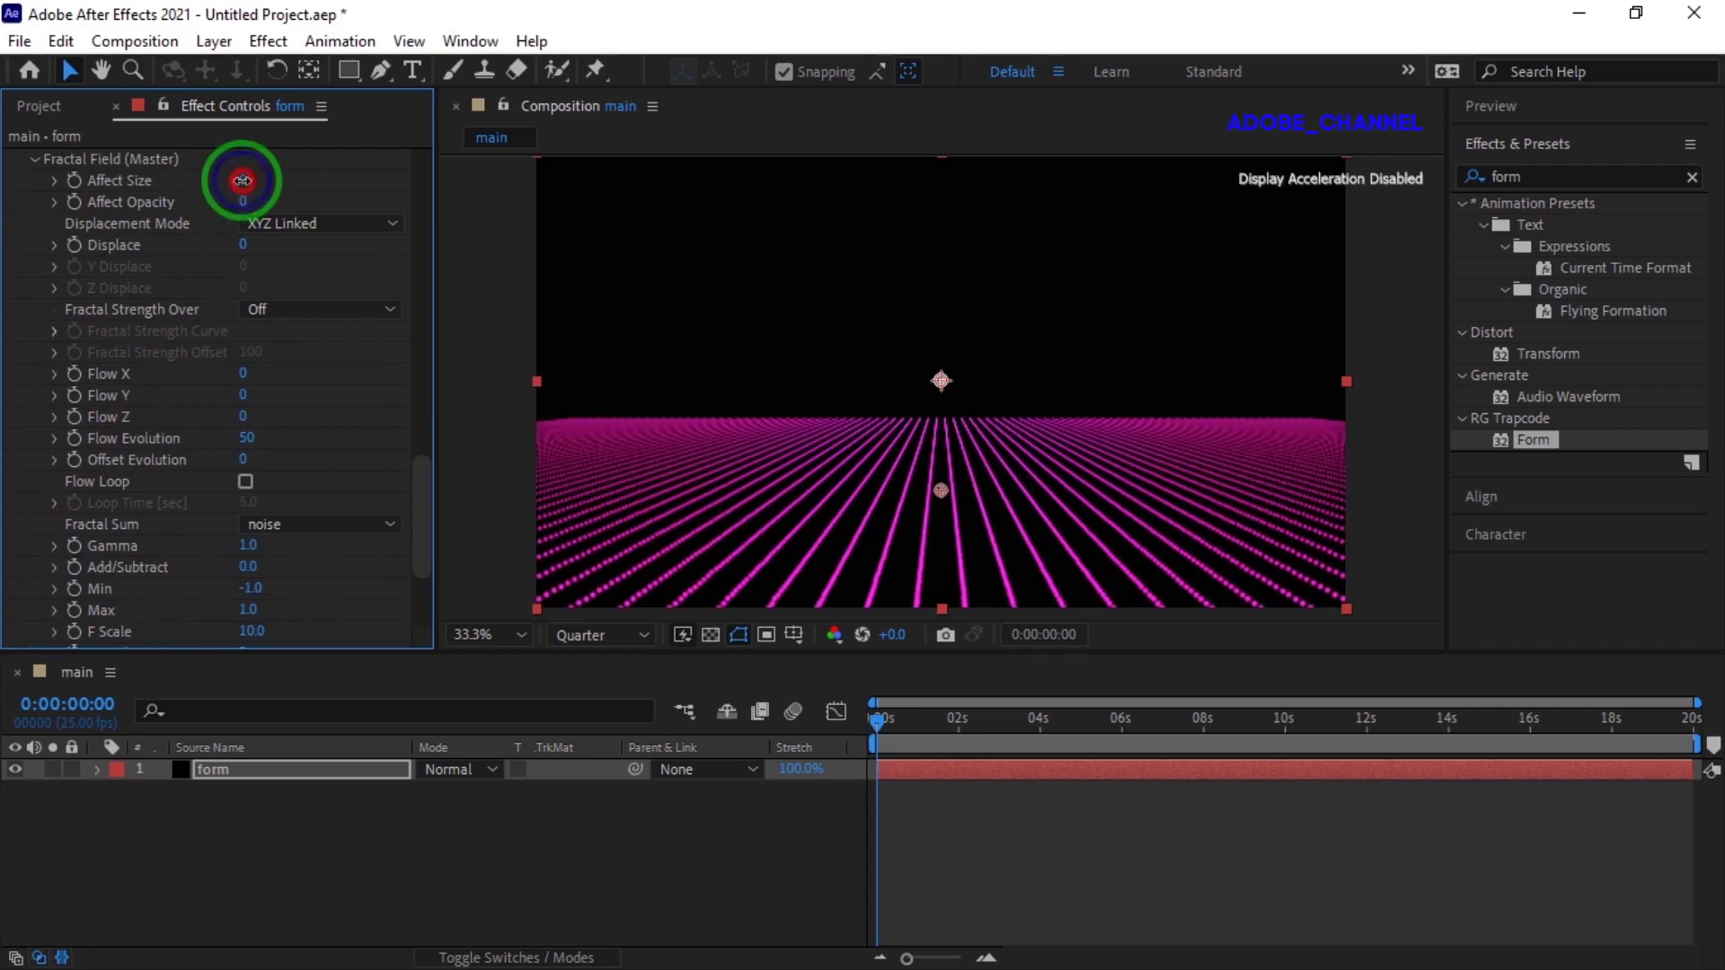
text(5)
key(Return)
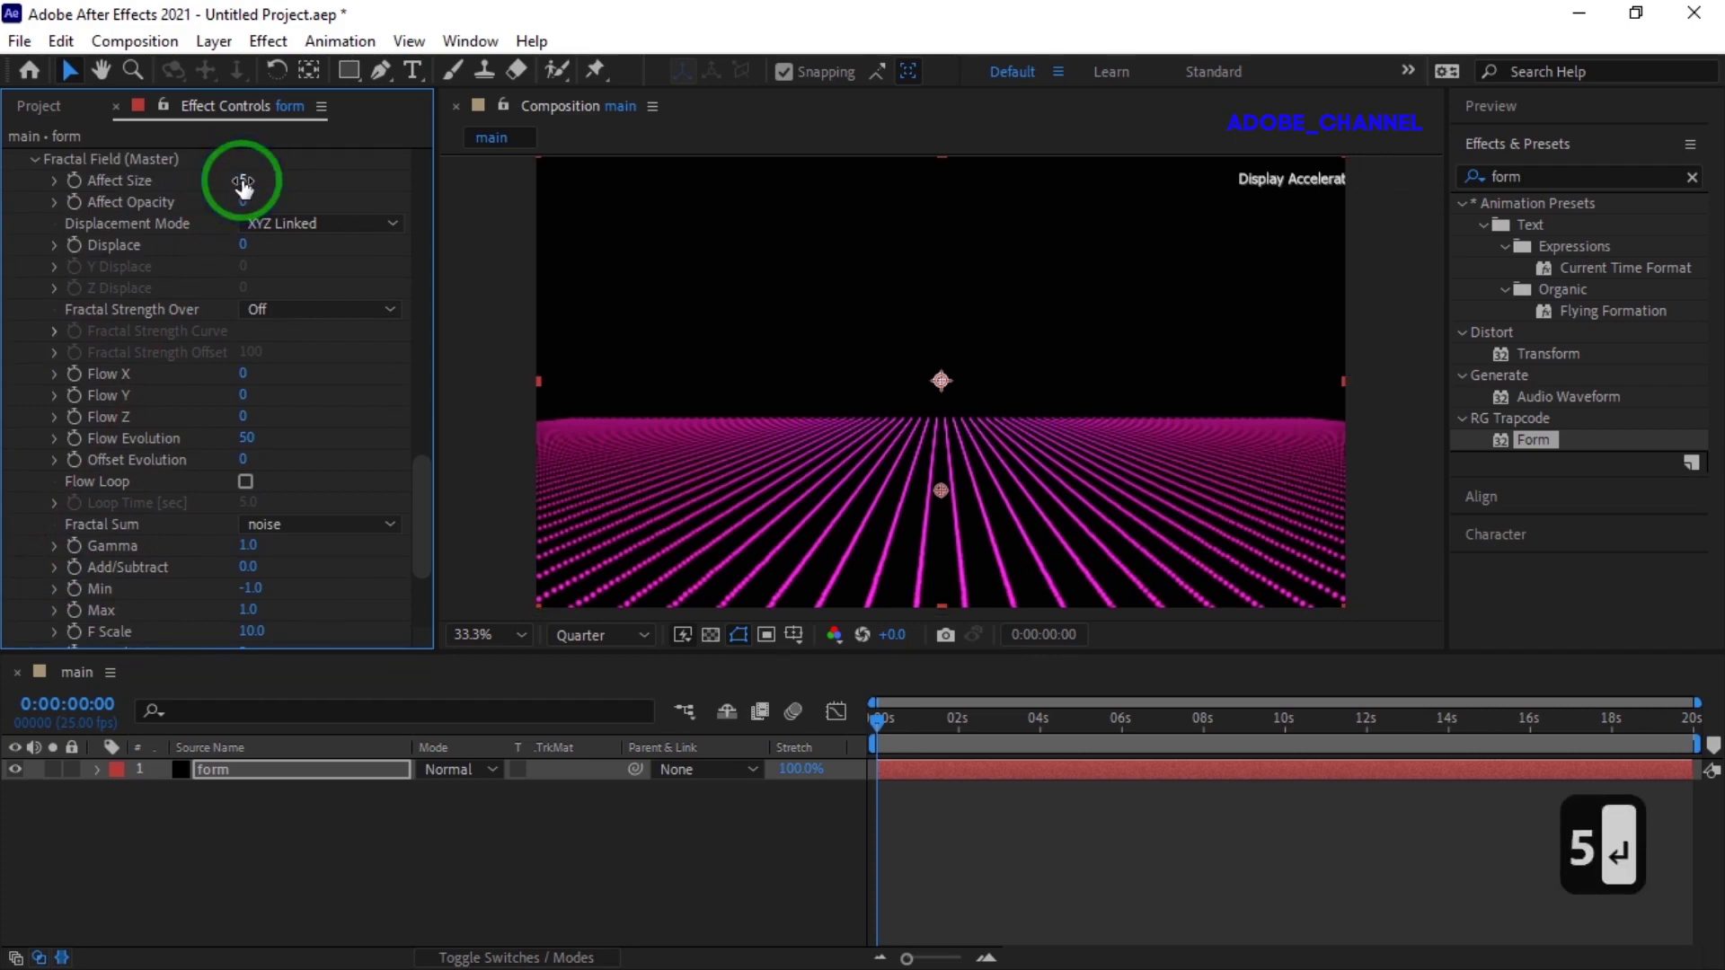
- Switch the fractal field's displacement mode to XYZ Individual and set X Displace to 100, Y Displace to 700 and Z Displace to 100
click(375, 225)
click(344, 283)
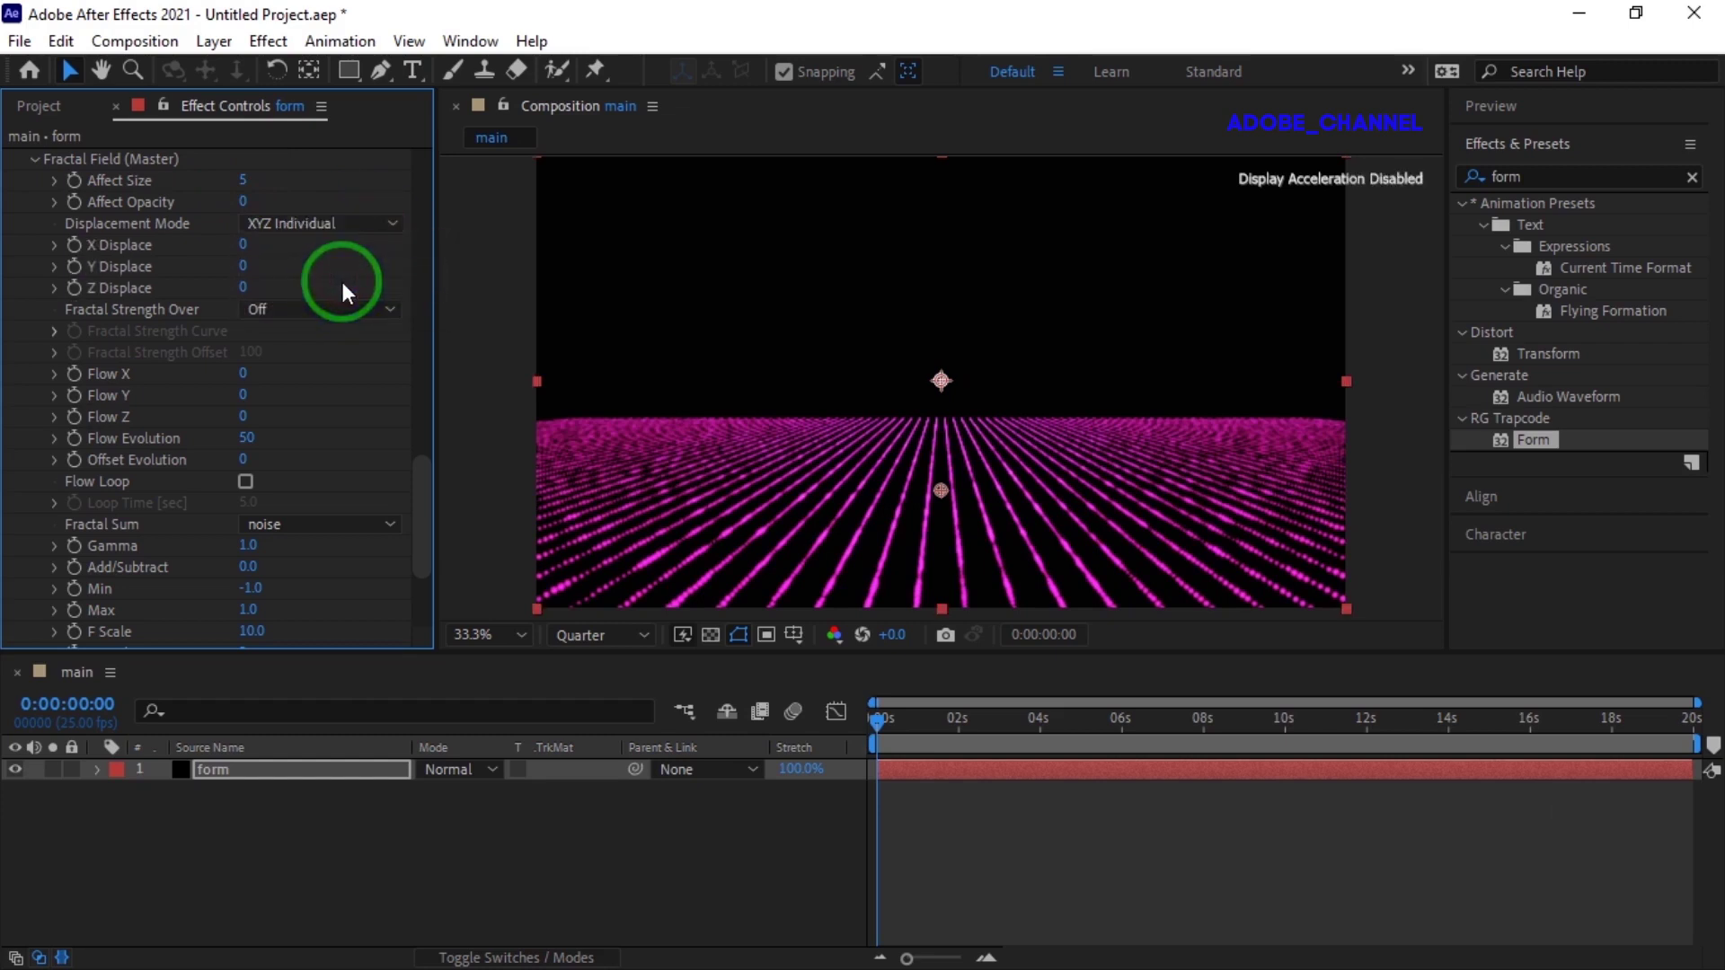
click(252, 268)
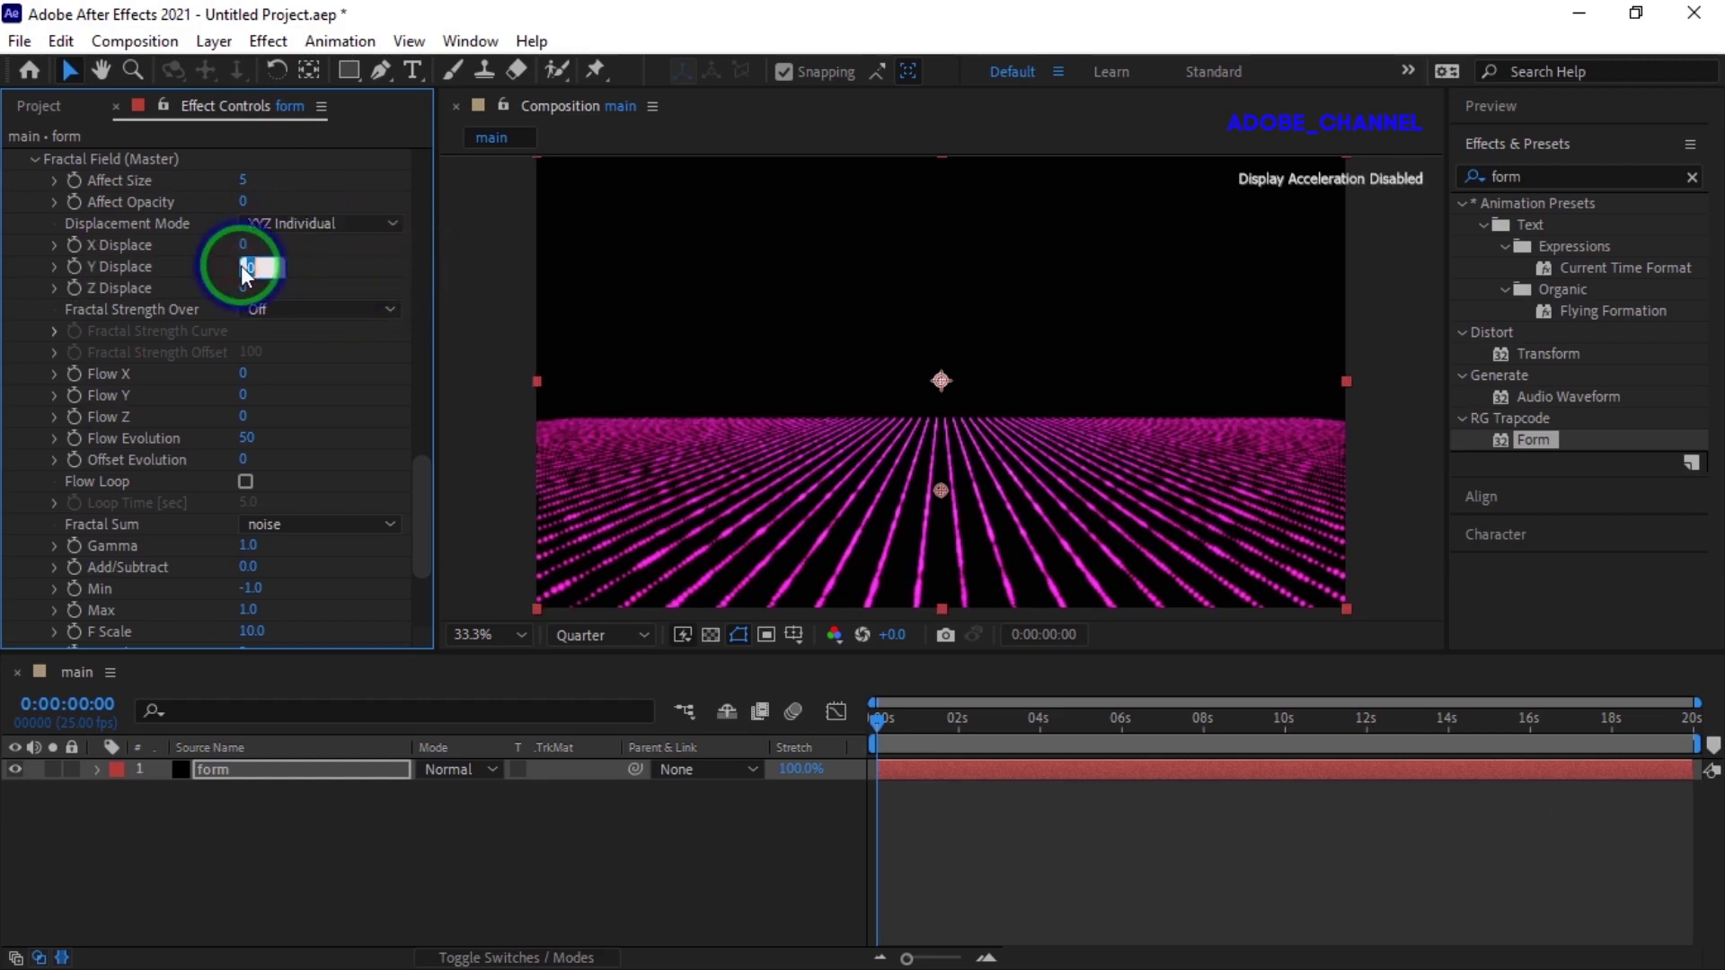
text(700)
key(Return)
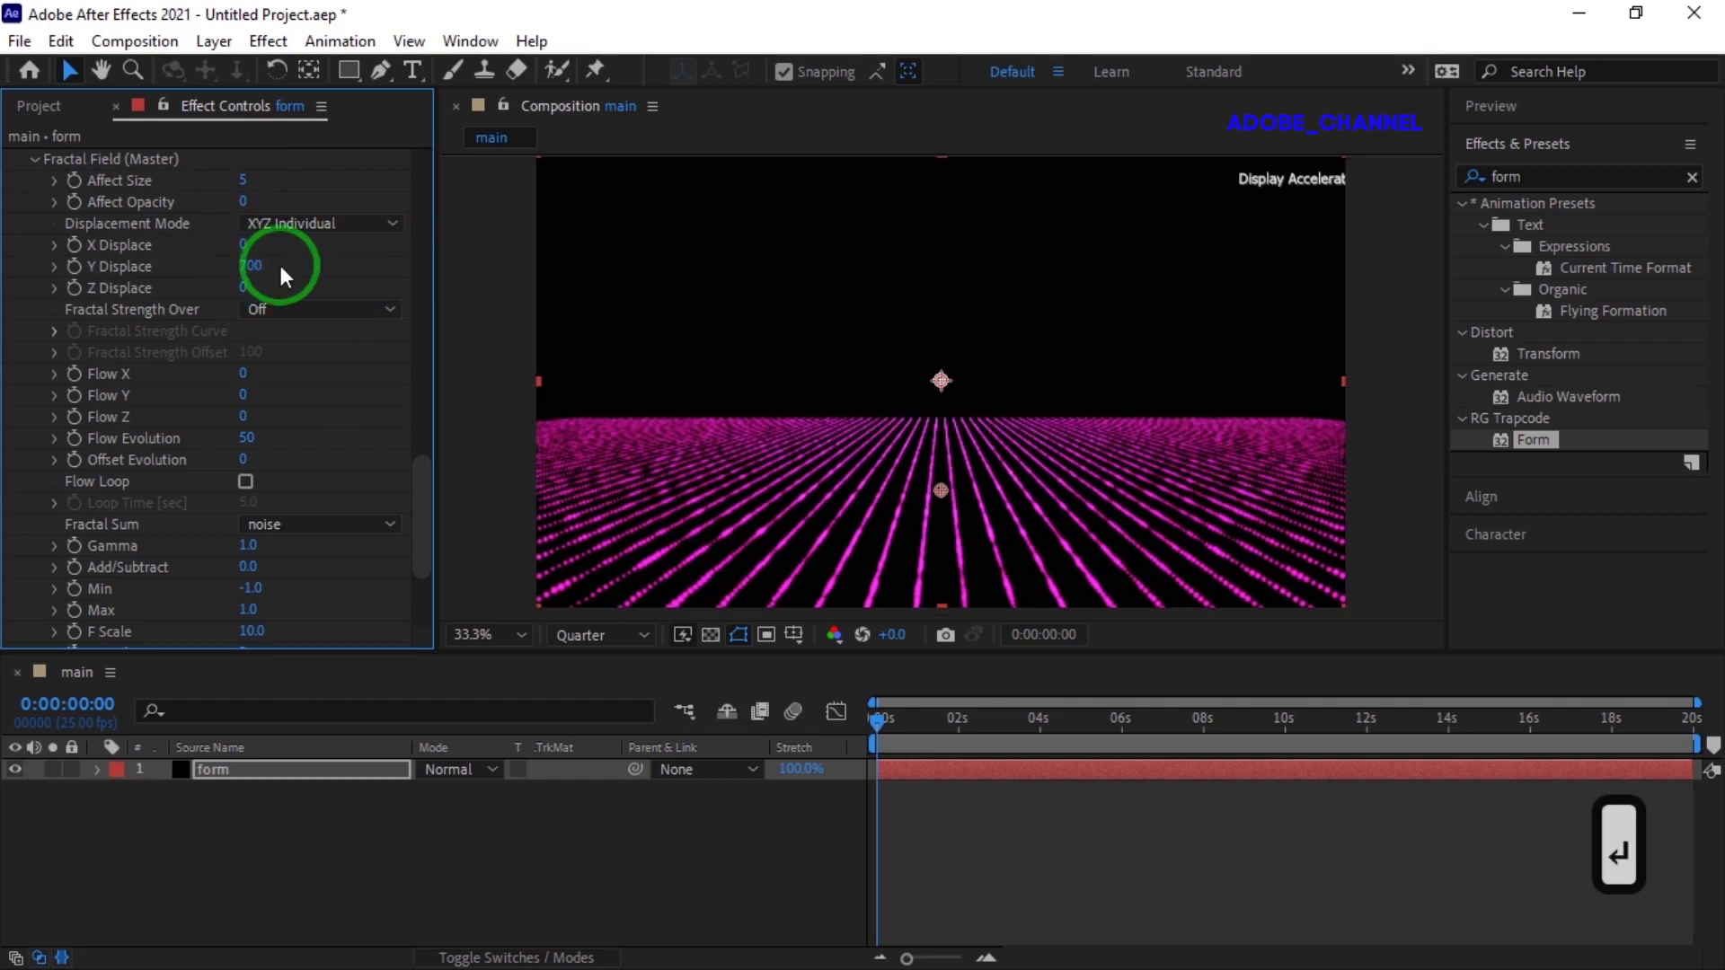
click(243, 244)
text(100)
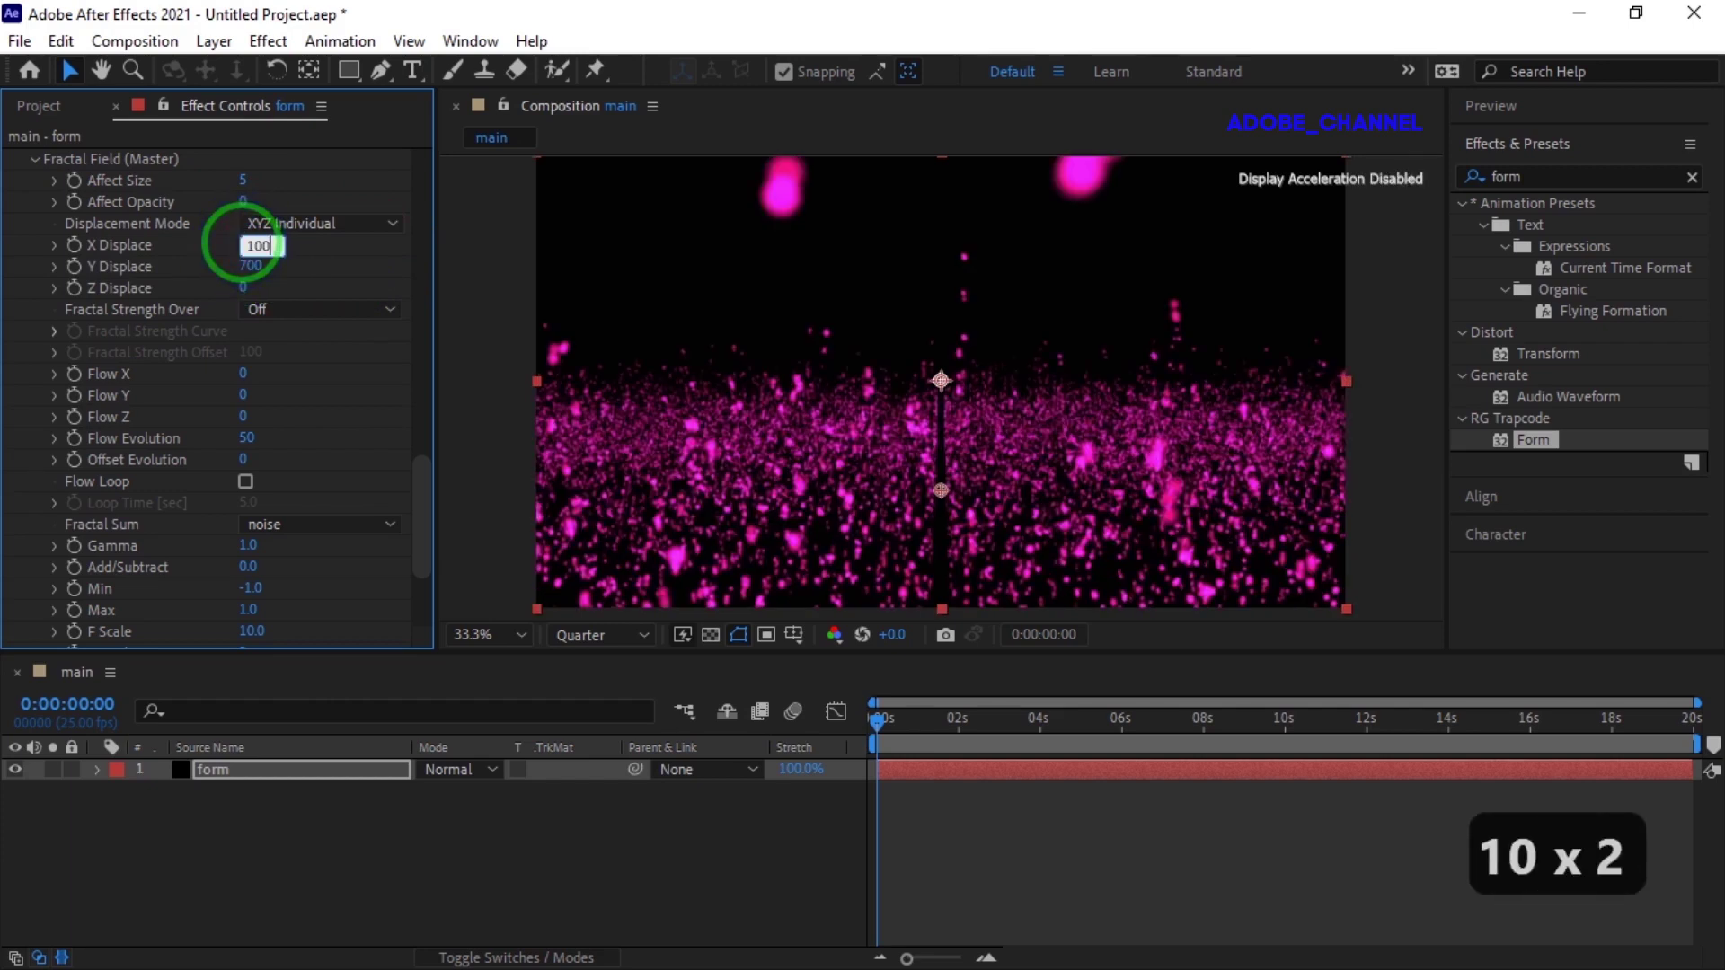
key(Return)
click(243, 290)
text(100)
key(Return)
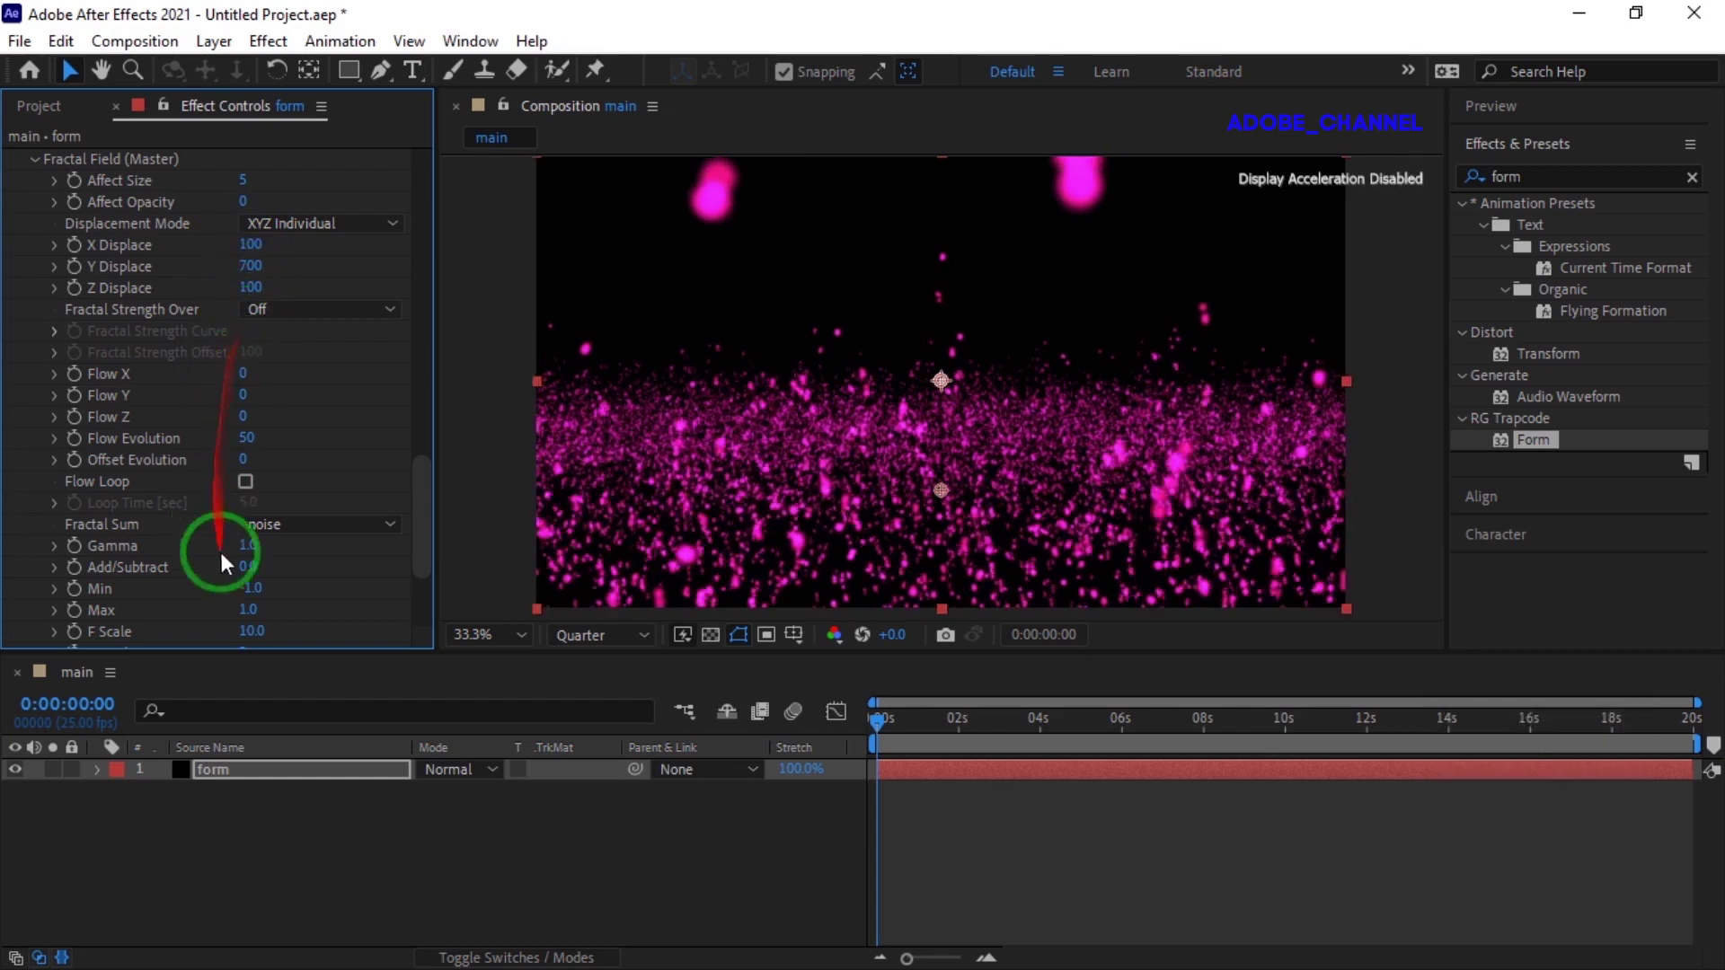
- Set the fractal field's F Scale to 1
click(249, 634)
text(1)
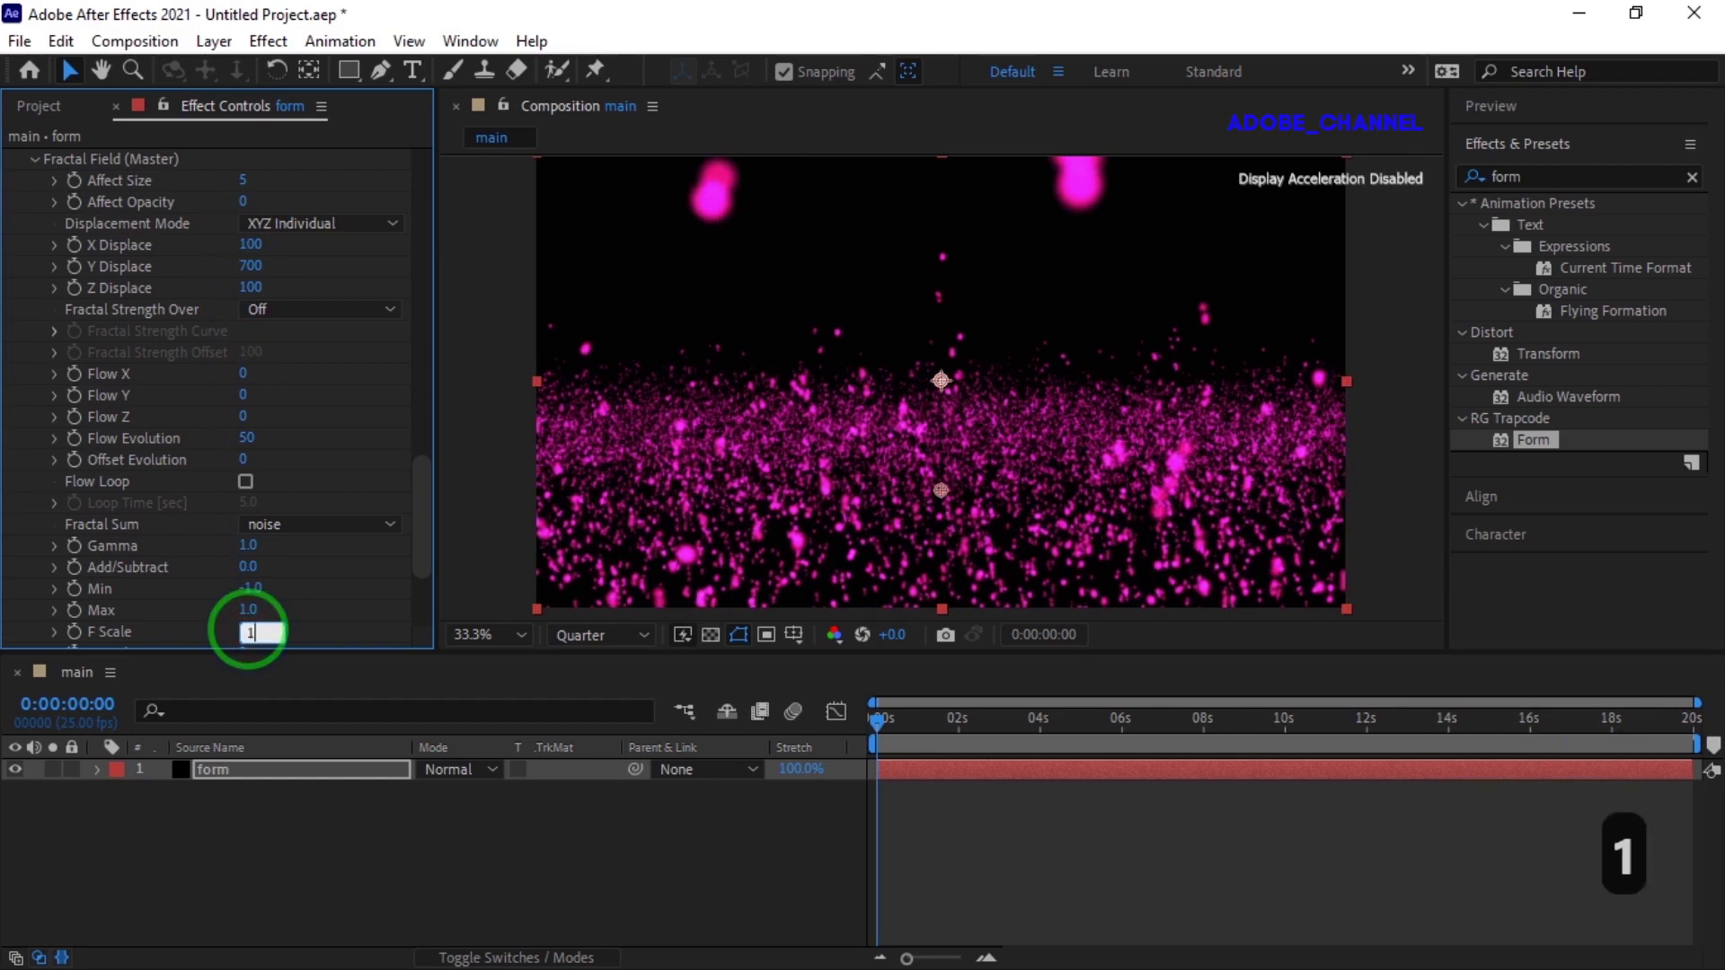
key(Return)
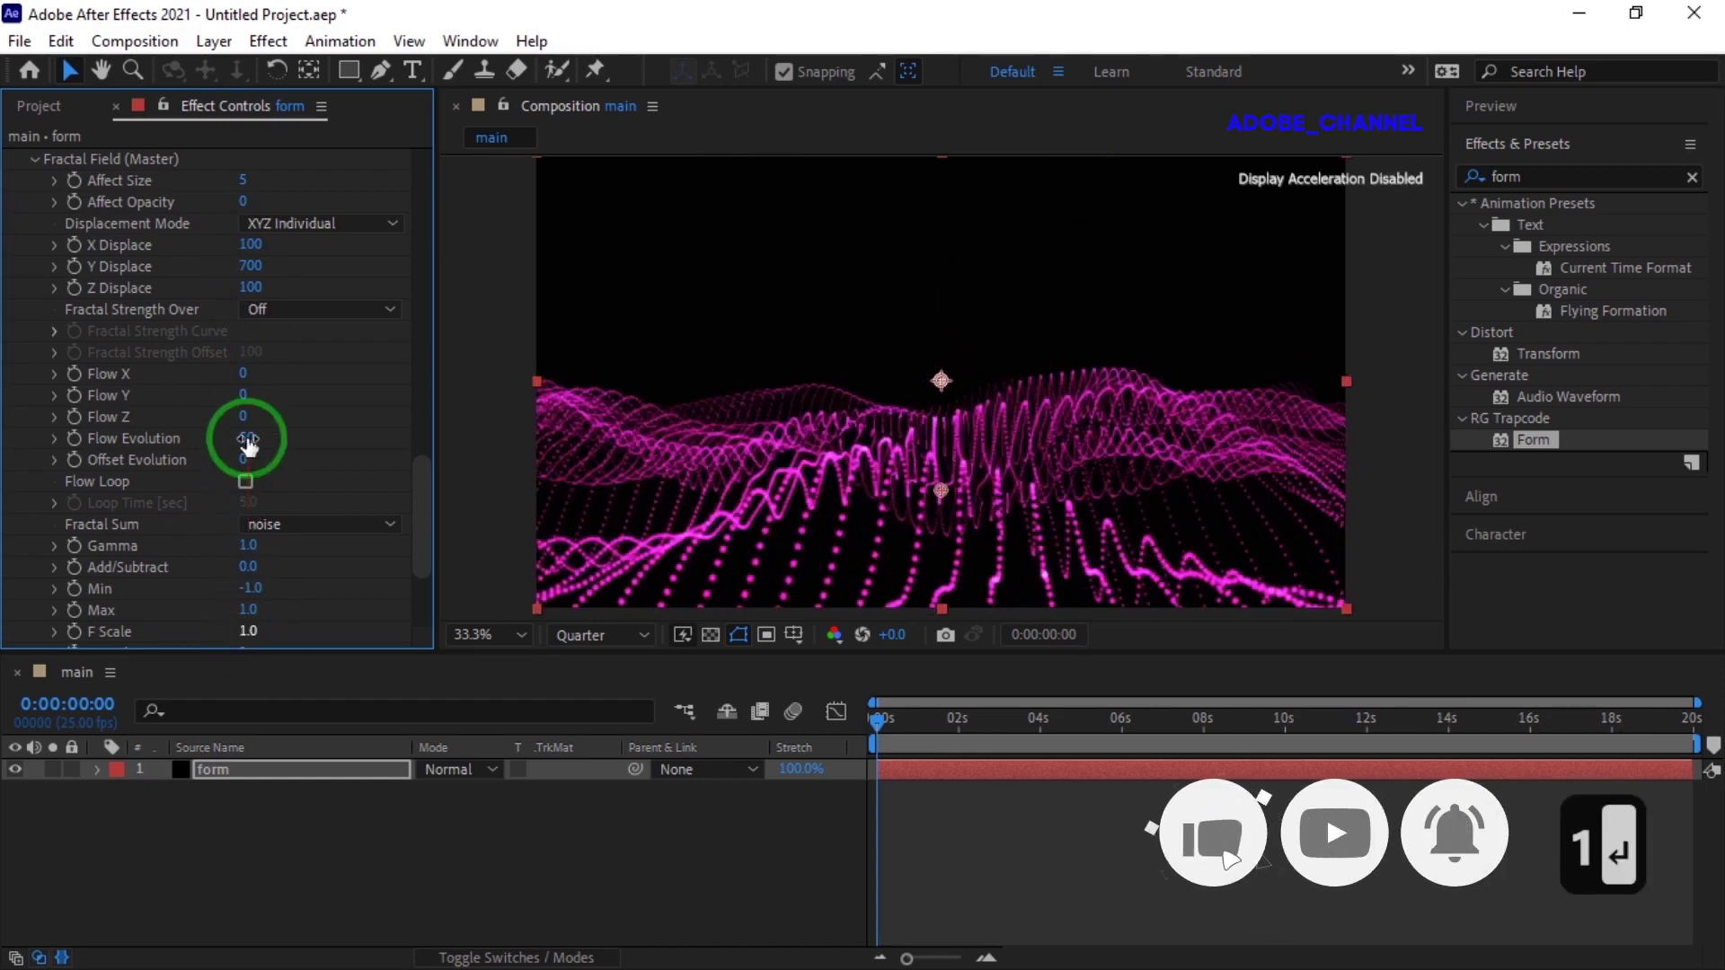
- Set the fractal field's Flow X and Flow Y to 150 and its Flow Z to -150
click(243, 417)
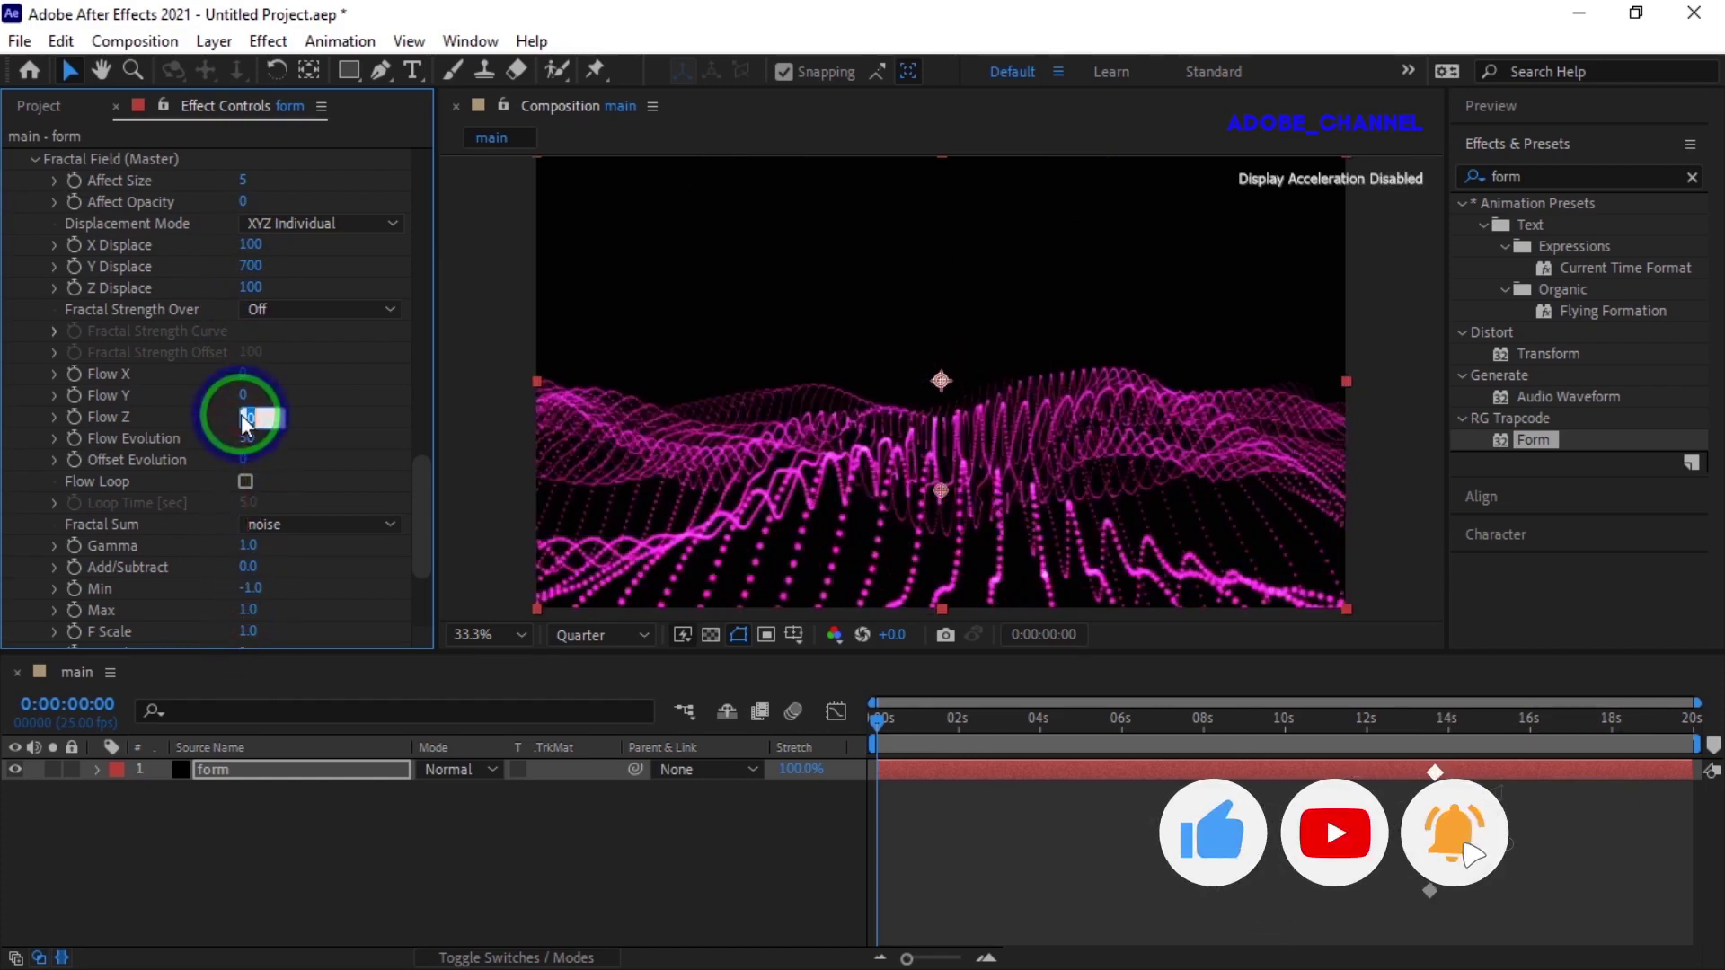
text(-150)
key(Return)
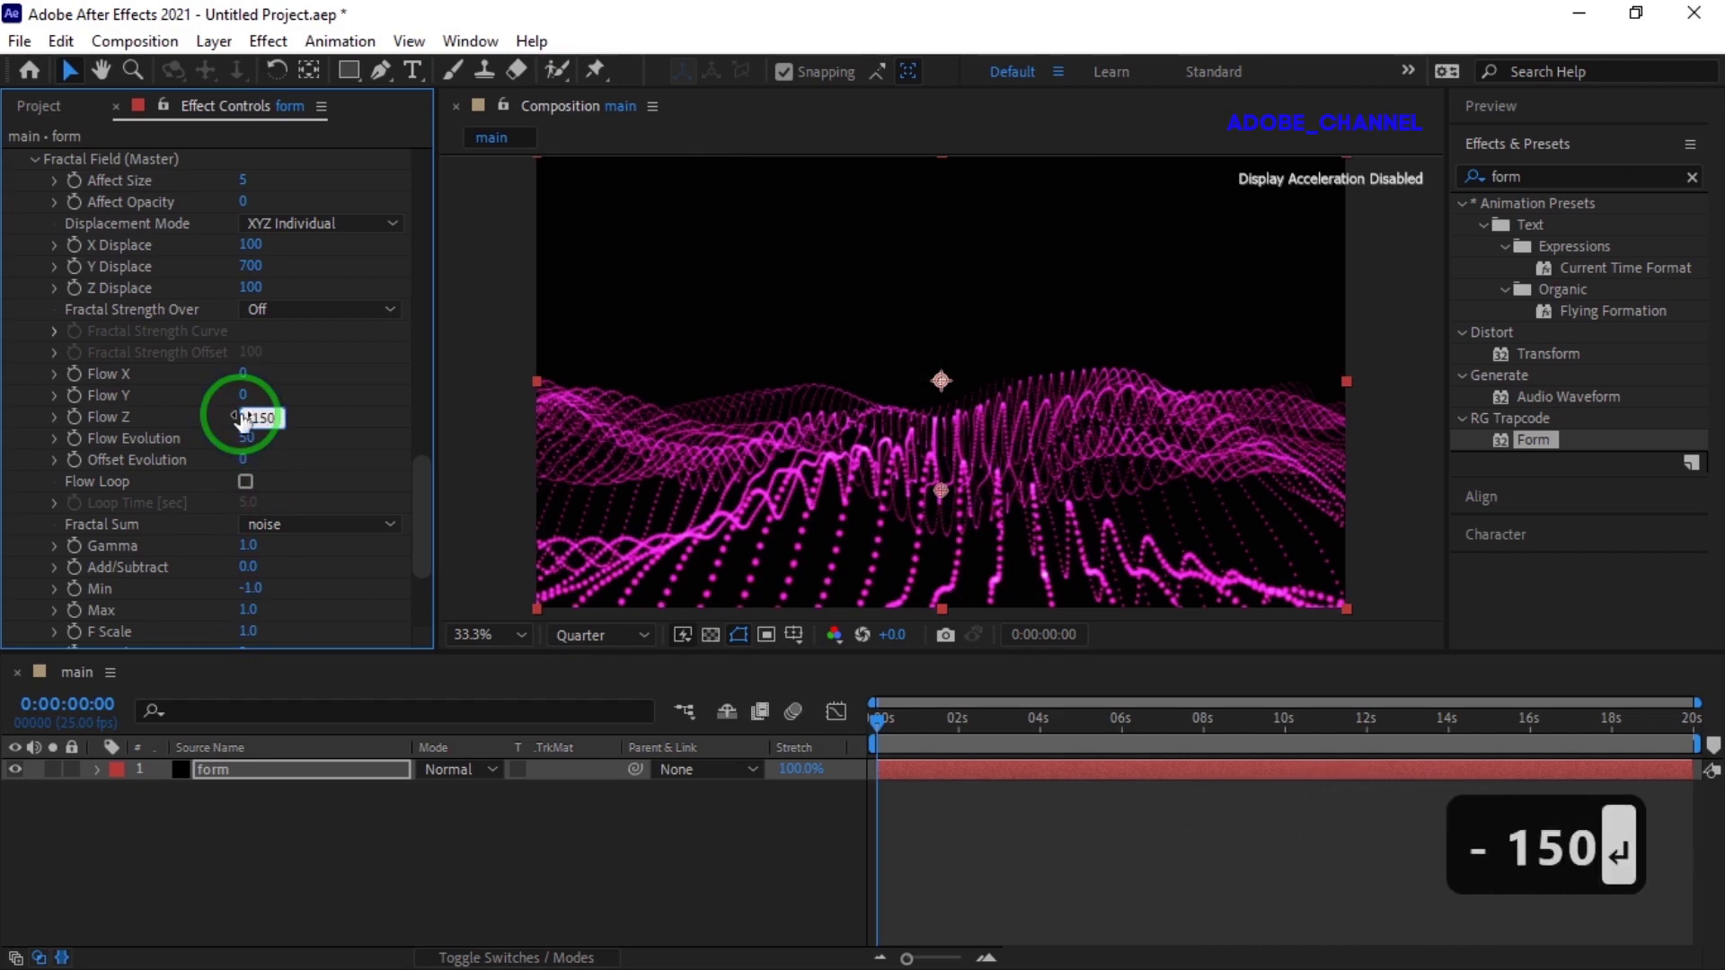
click(245, 394)
text(150)
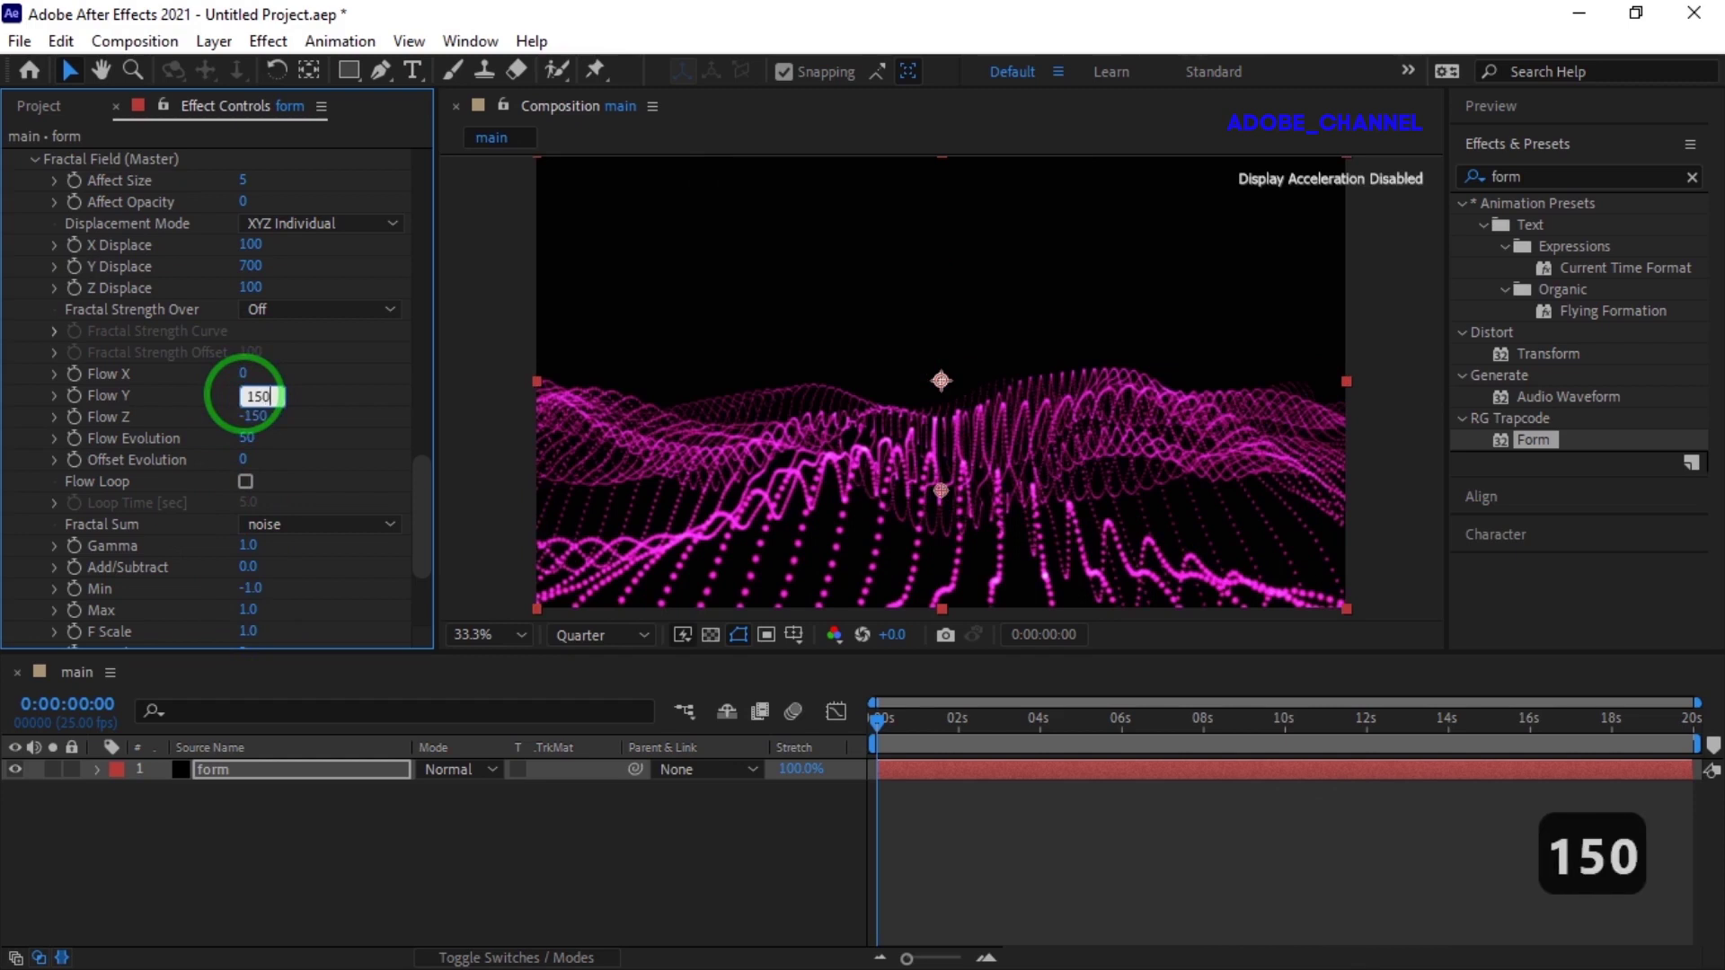
key(Return)
click(244, 372)
text(150)
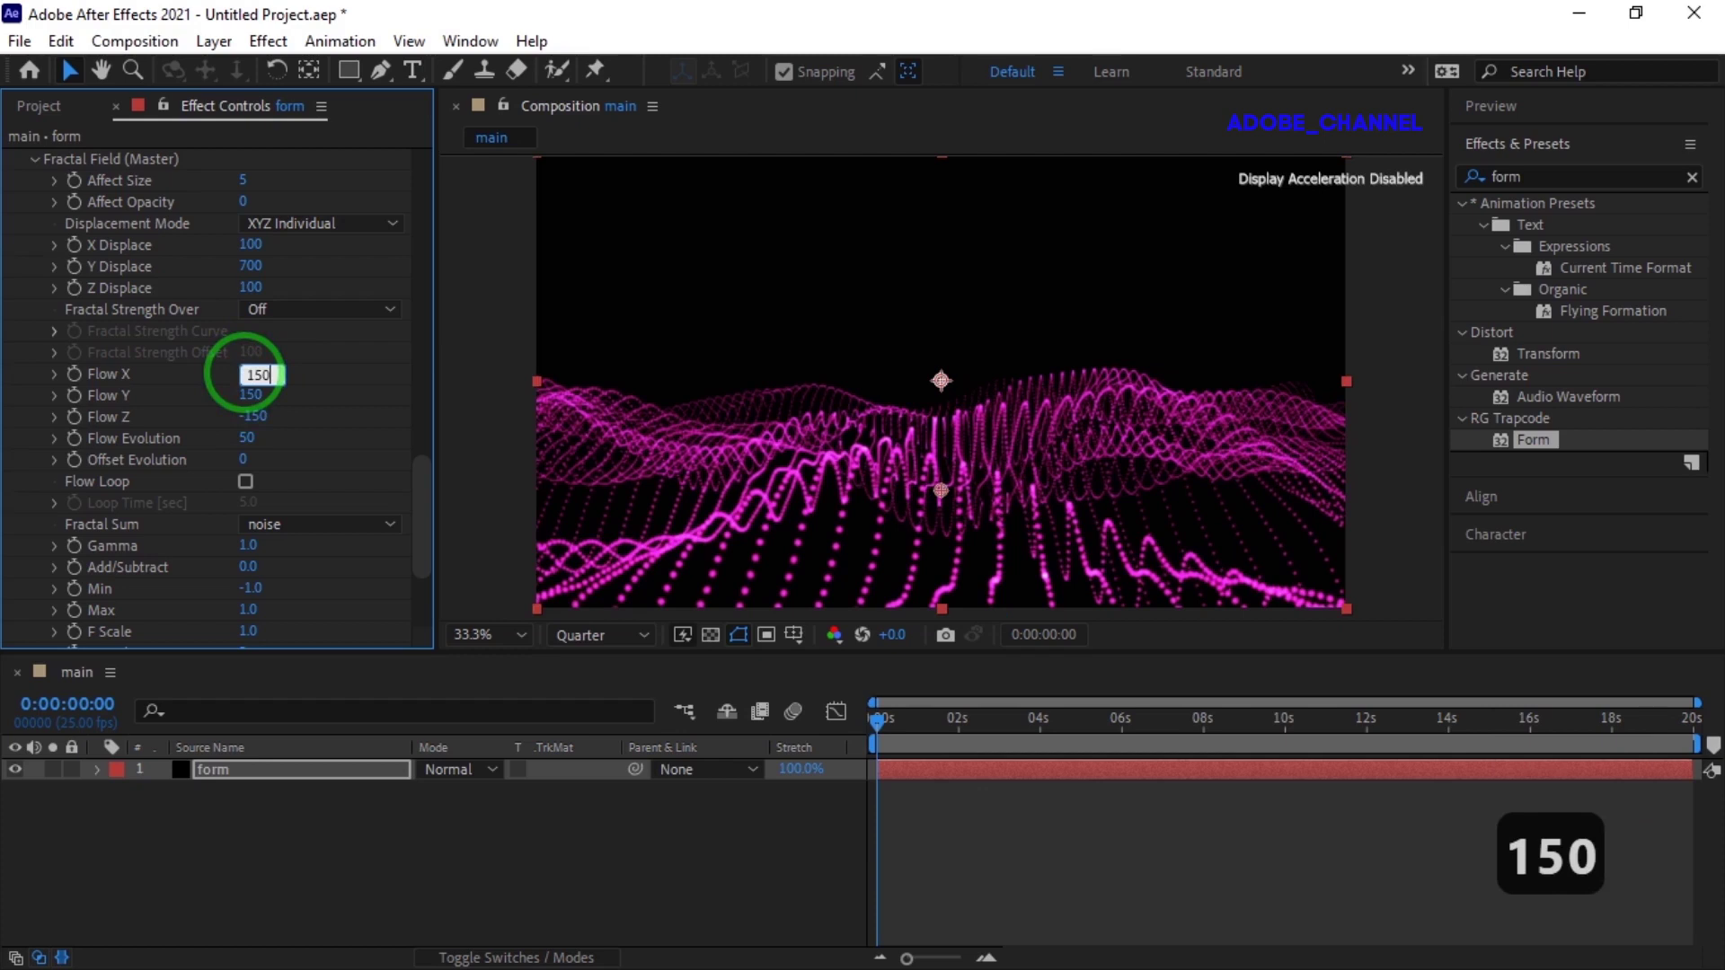
key(Return)
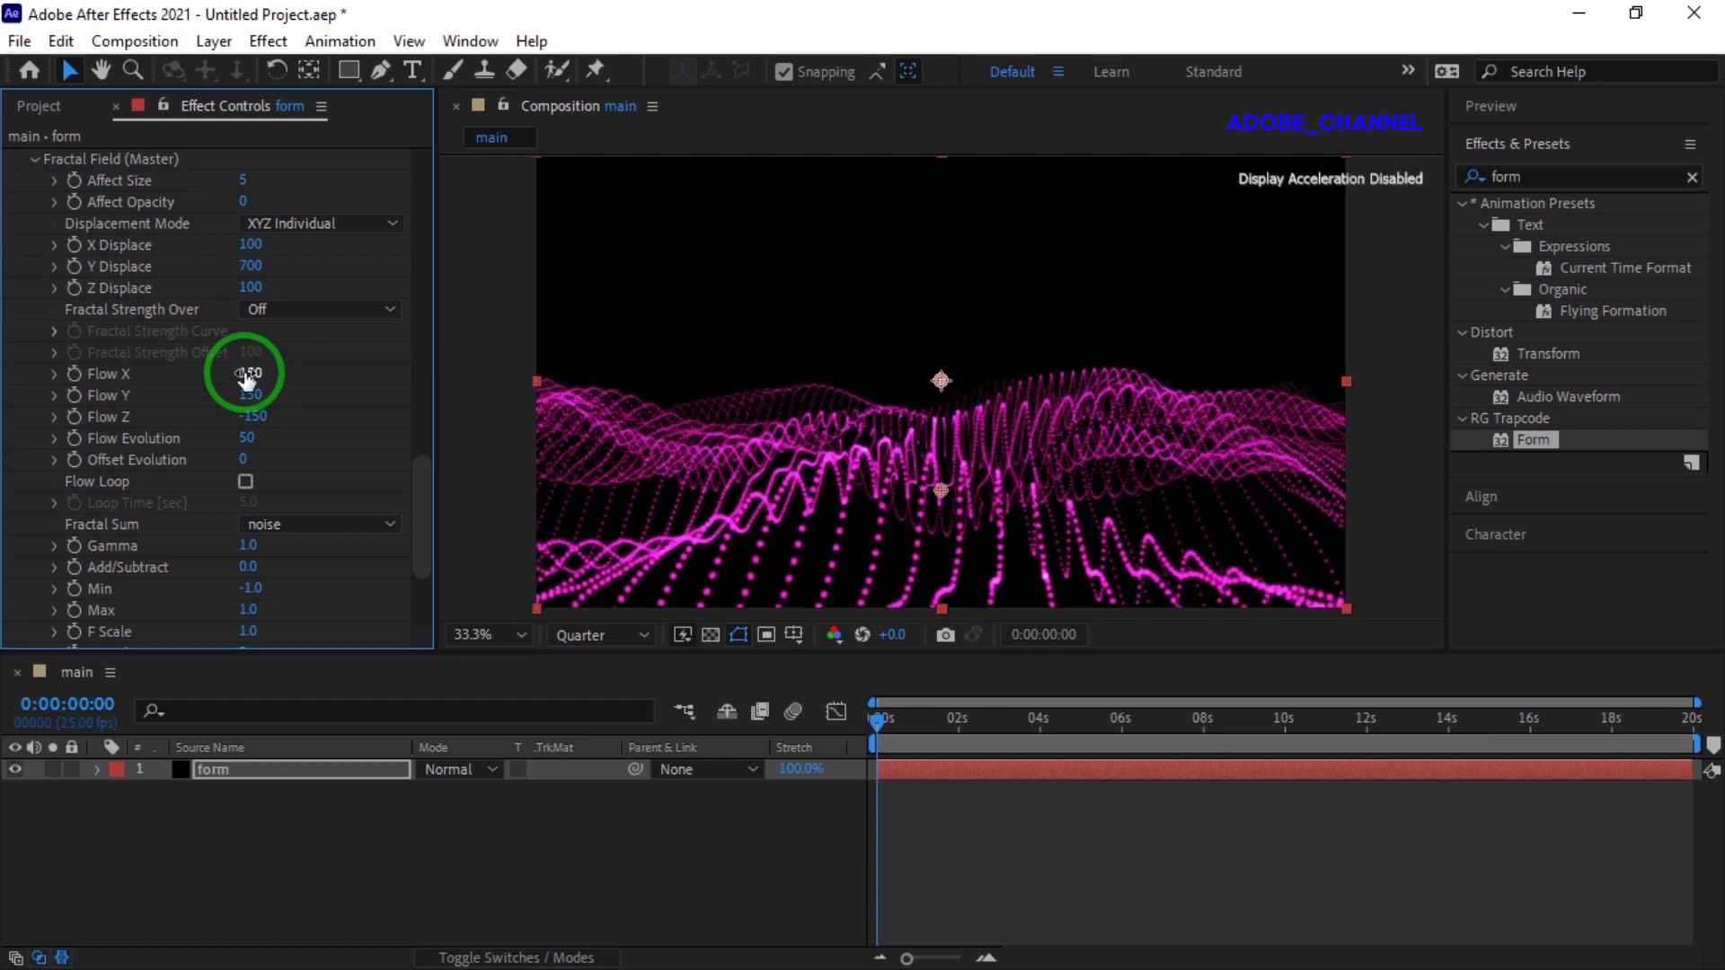
- Add the expression time*10 to Y Rotation W in the Transform (Master) settings of the Form effect
scroll(202, 398, down, 4)
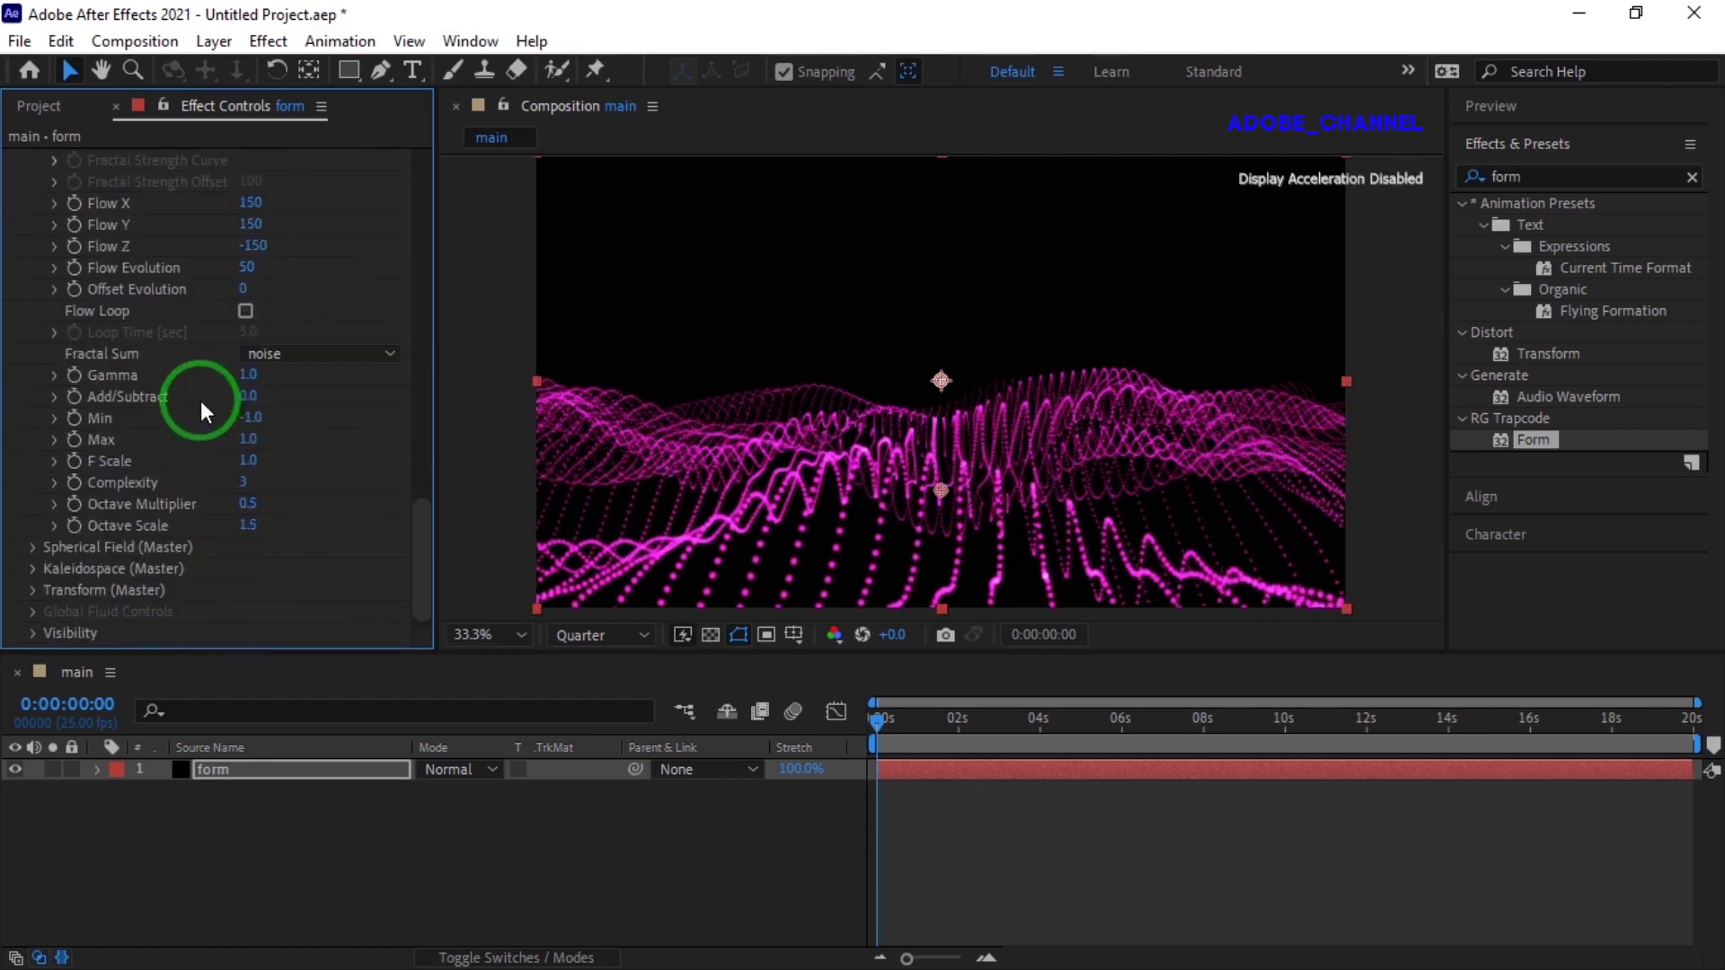
click(33, 590)
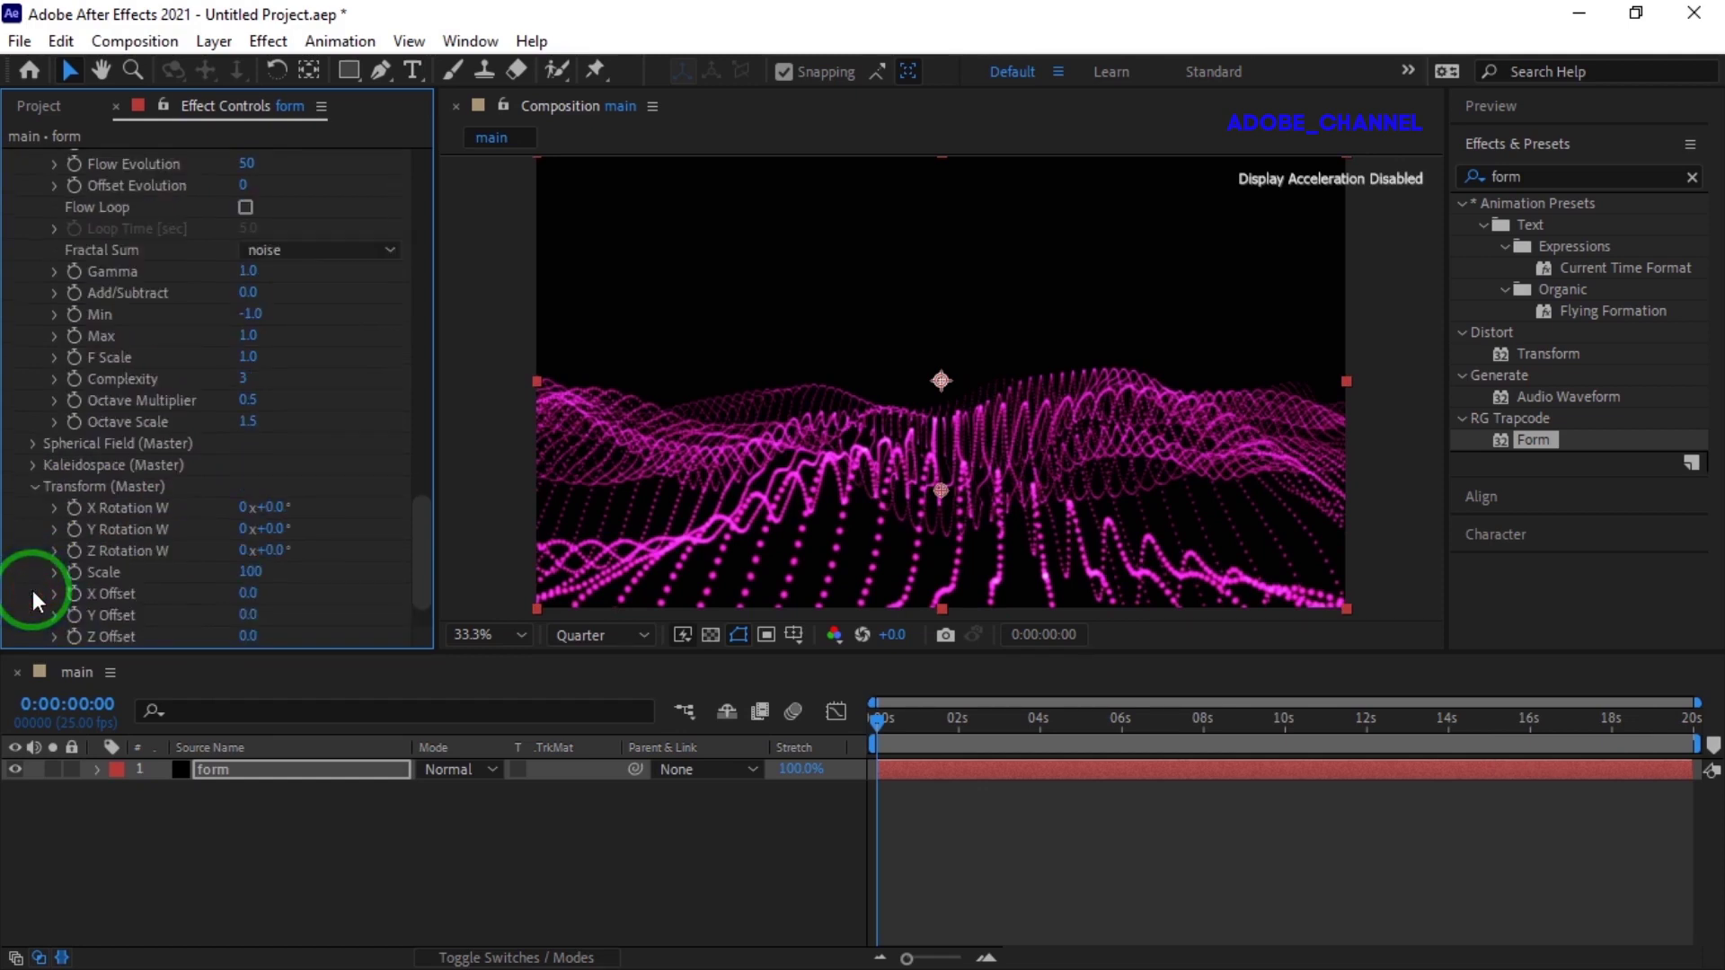
key(alt)
alt+click(74, 528)
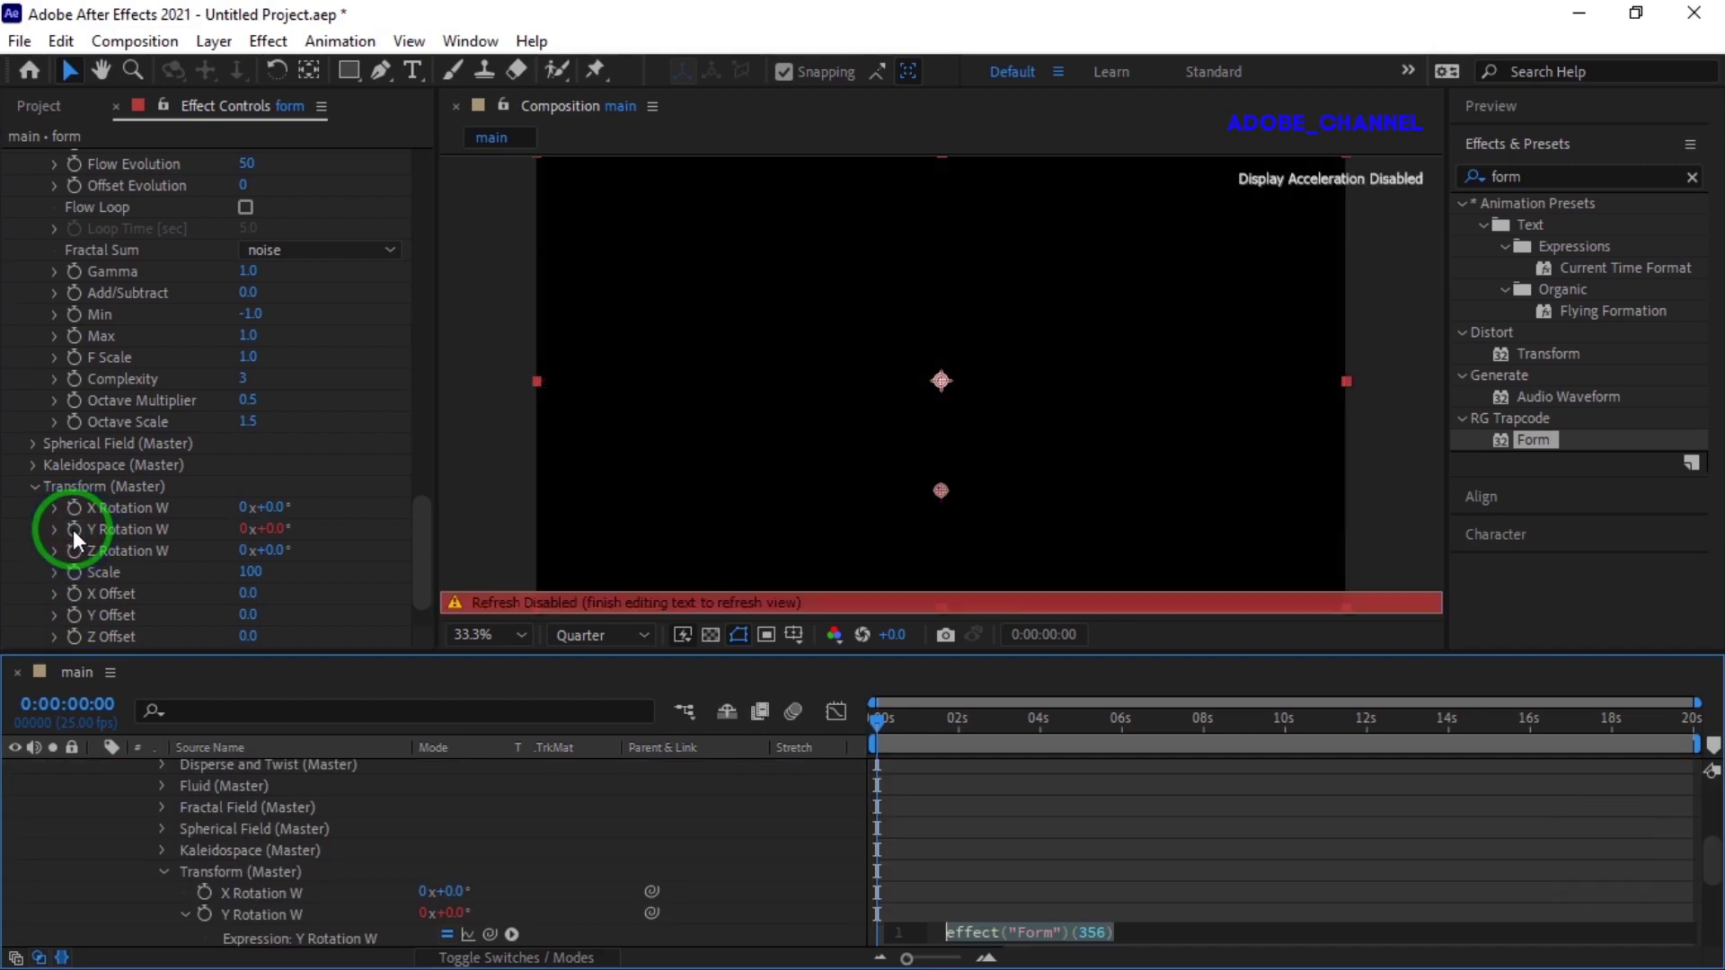
text(time*10)
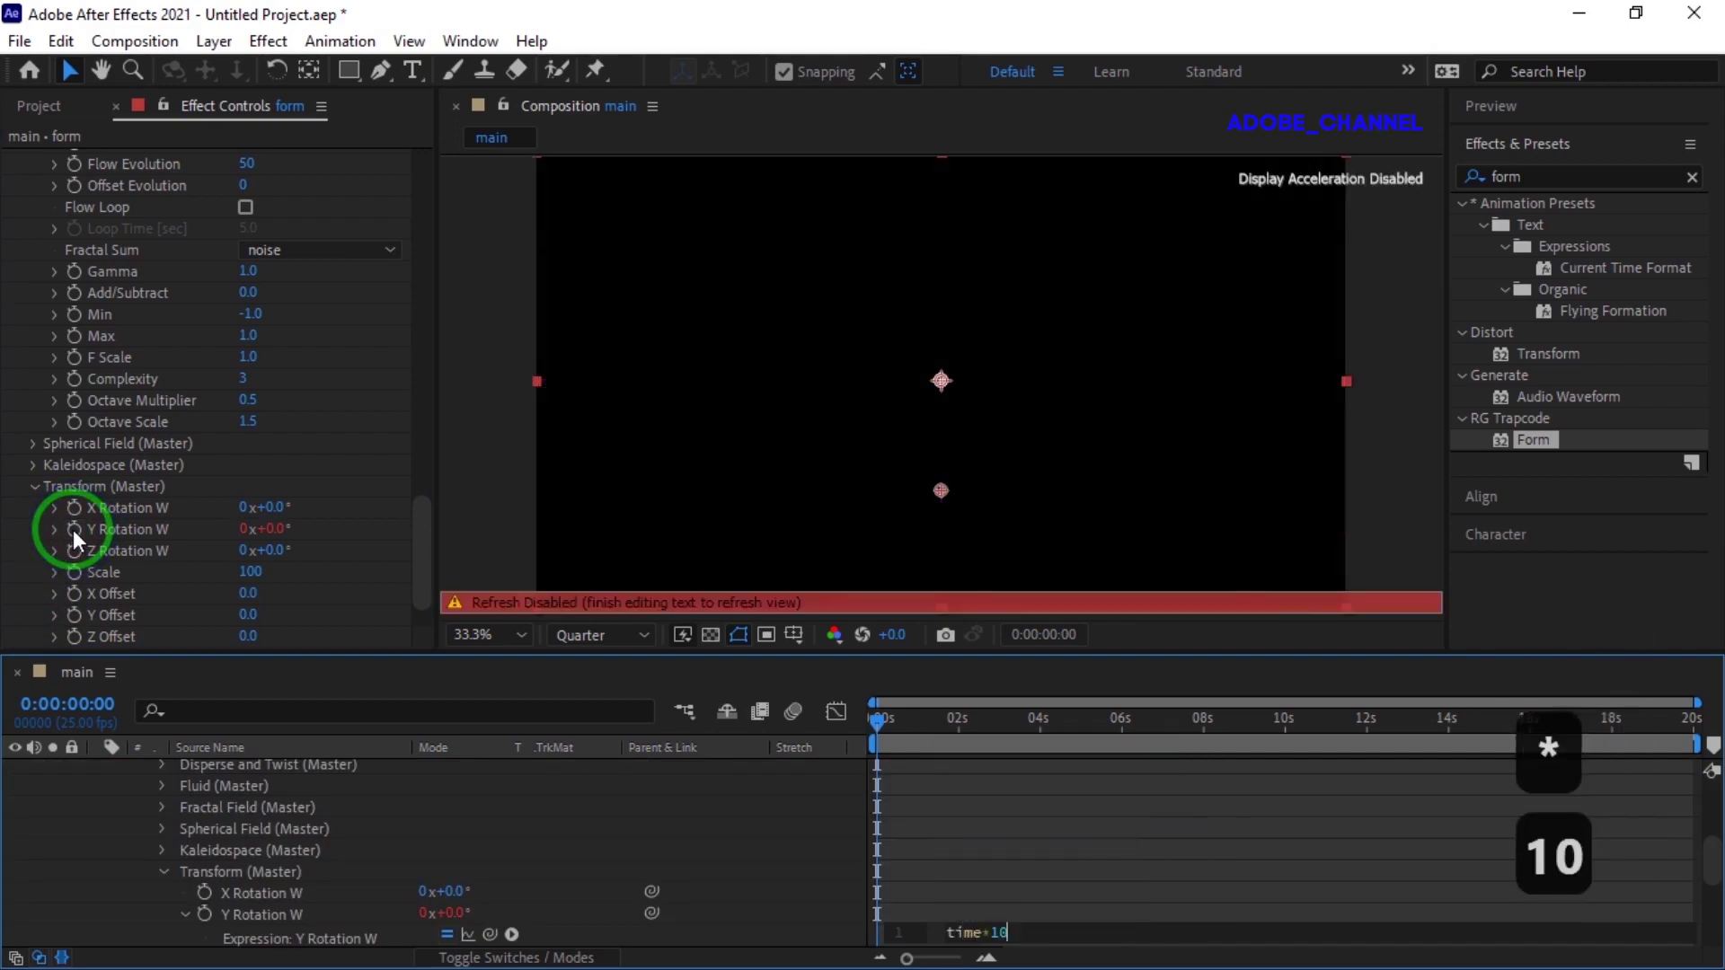
key(KP_Enter)
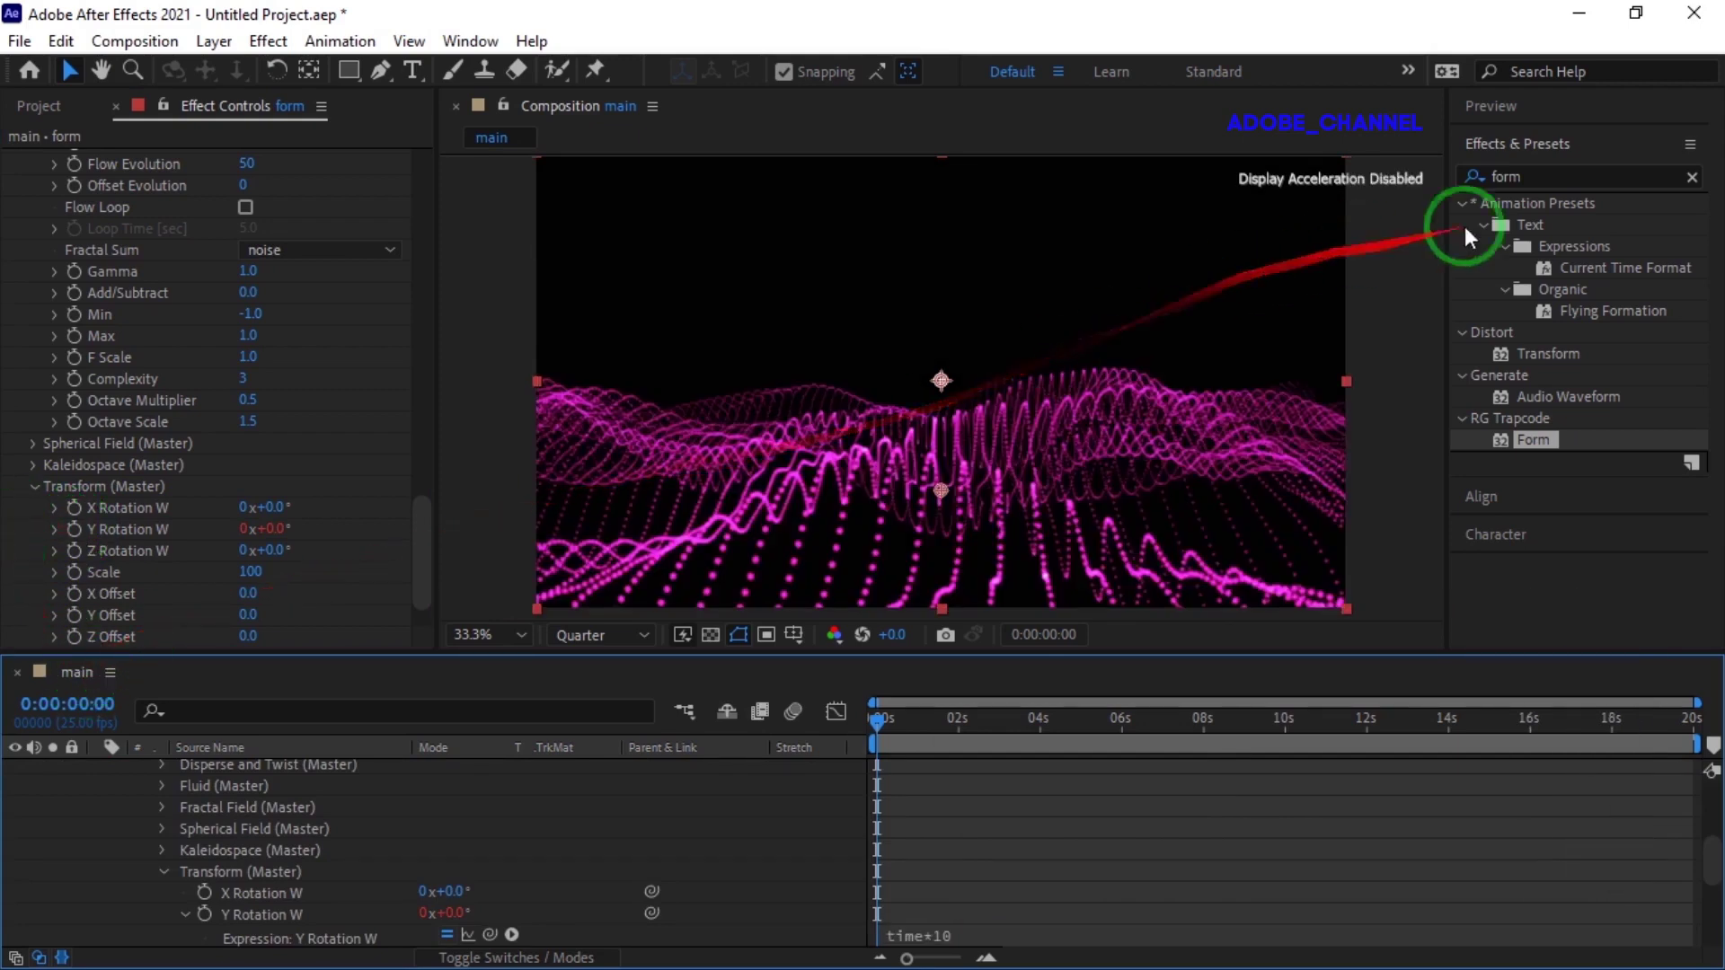
- Find the Stylize Glow effect and apply it to the form layer
drag(1529, 176, 1455, 183)
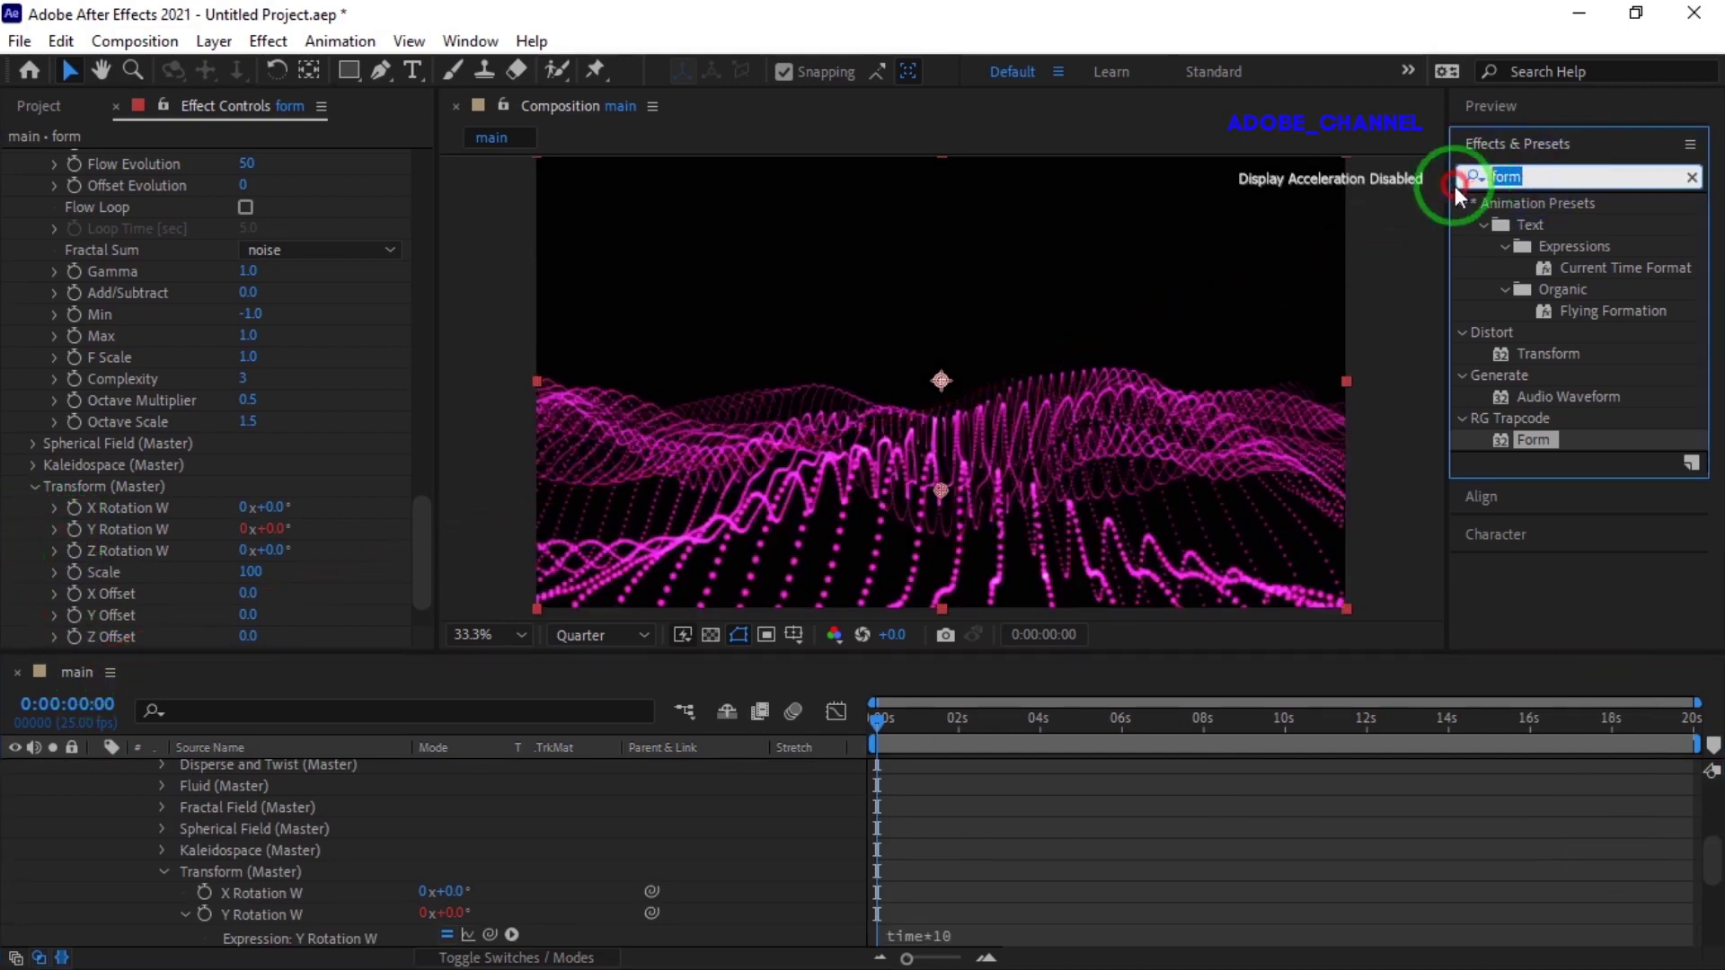
text(glow)
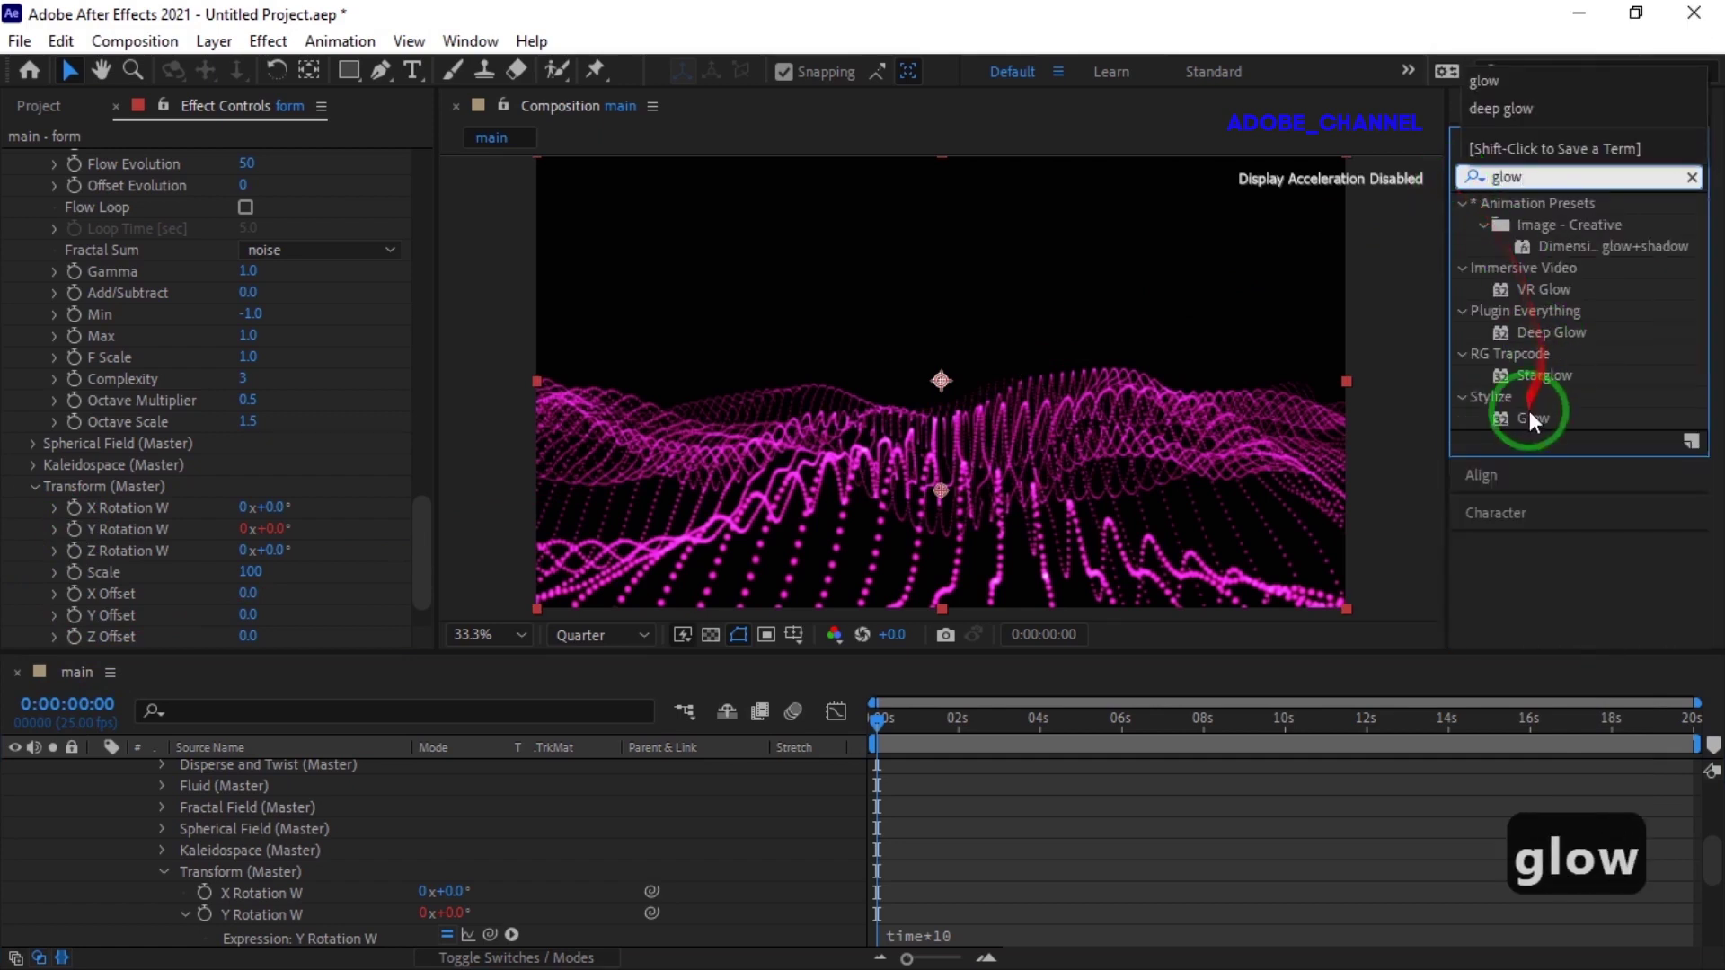
mouse_move(1529, 412)
mouse_down()
mouse_move(1272, 562)
mouse_move(606, 823)
mouse_move(357, 754)
mouse_move(1560, 410)
mouse_move(1545, 411)
mouse_up()
double_click(1545, 412)
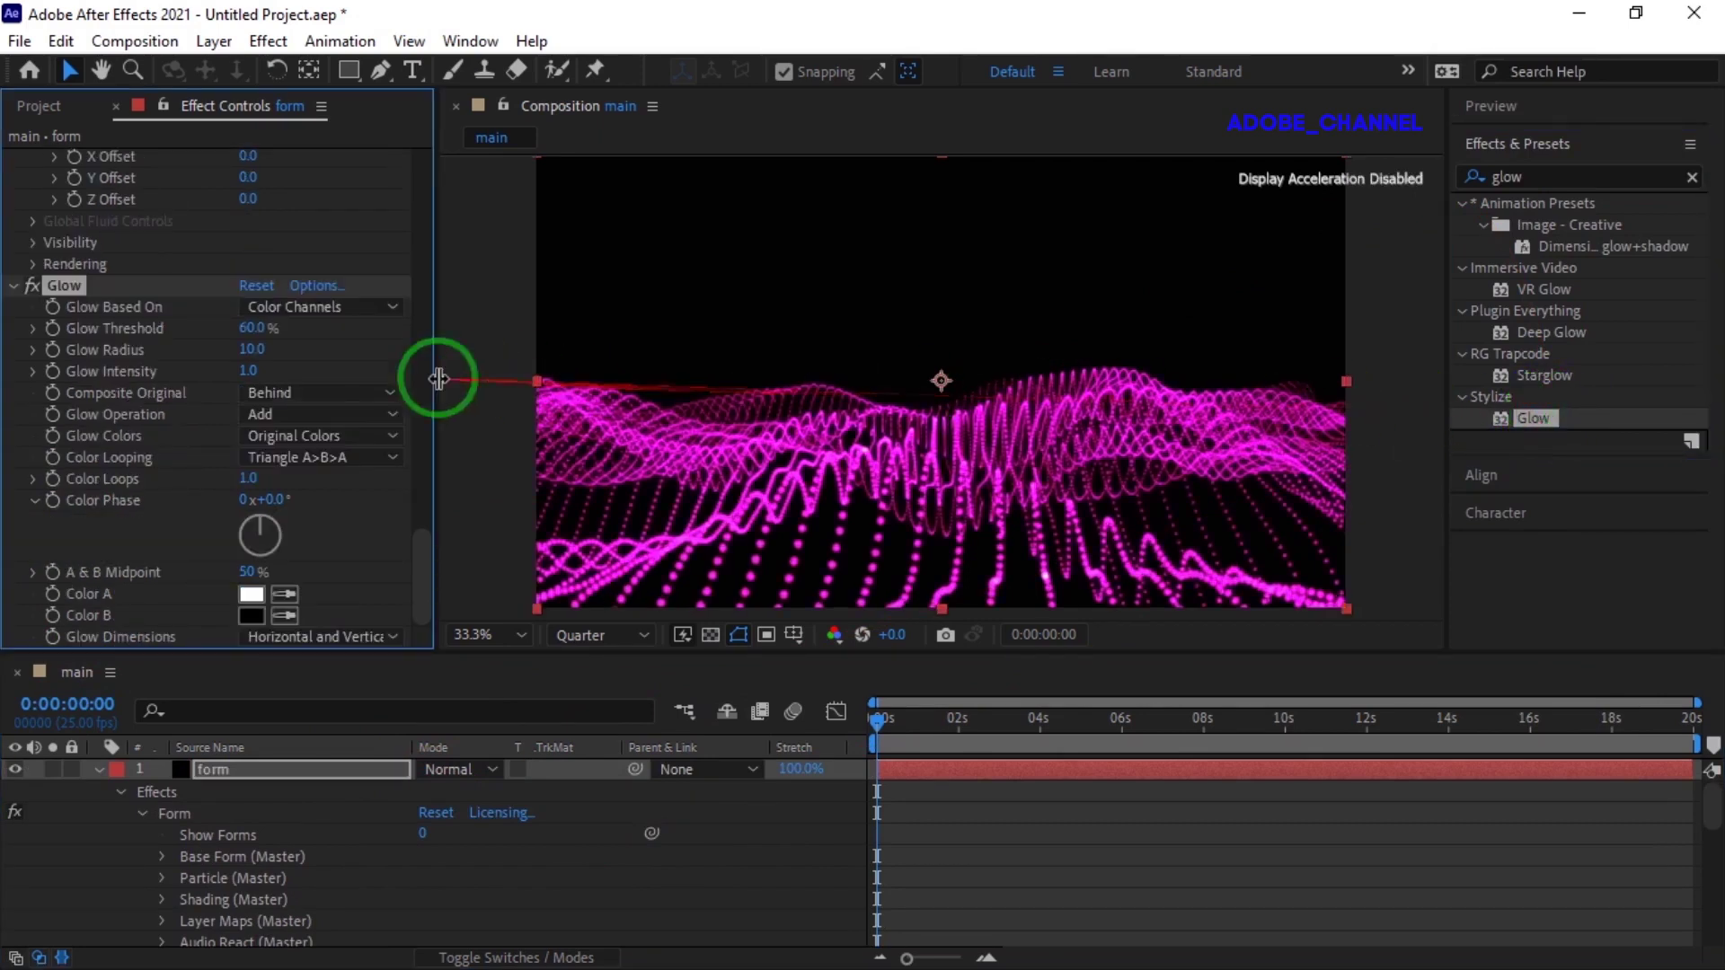
- Set the Glow effect's intensity to 0.6 and its radius to 100, and collapse the form layer's properties
click(247, 371)
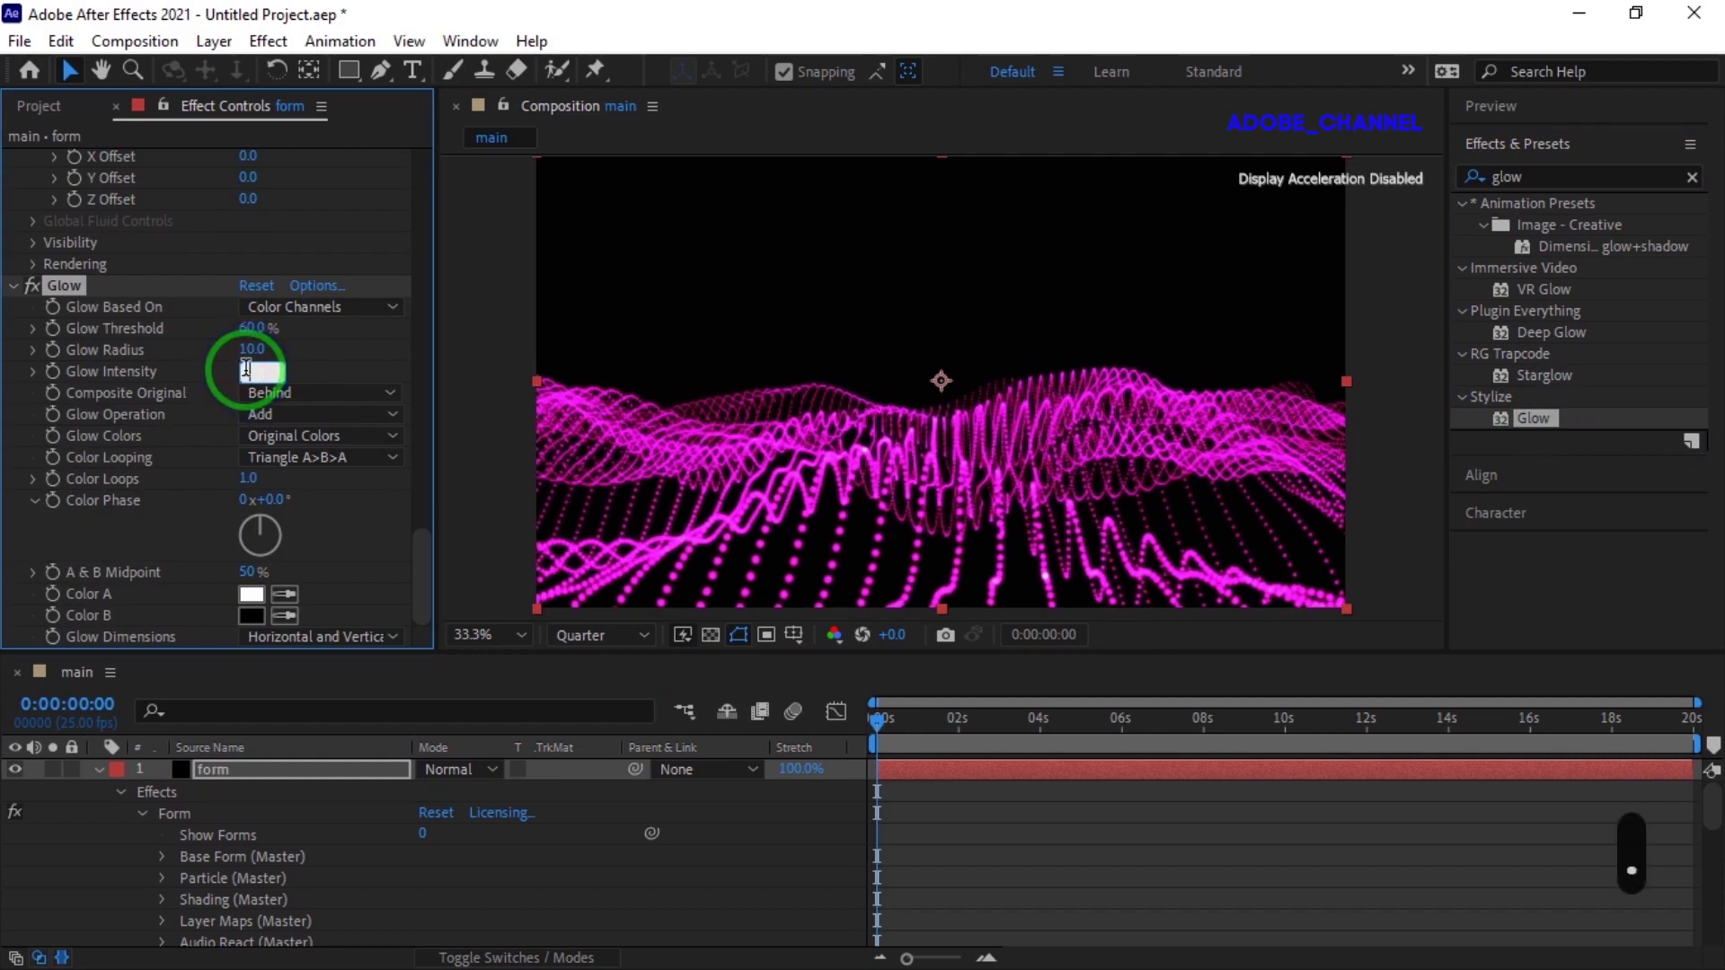
text(.6)
key(Return)
click(253, 349)
text(100)
key(Return)
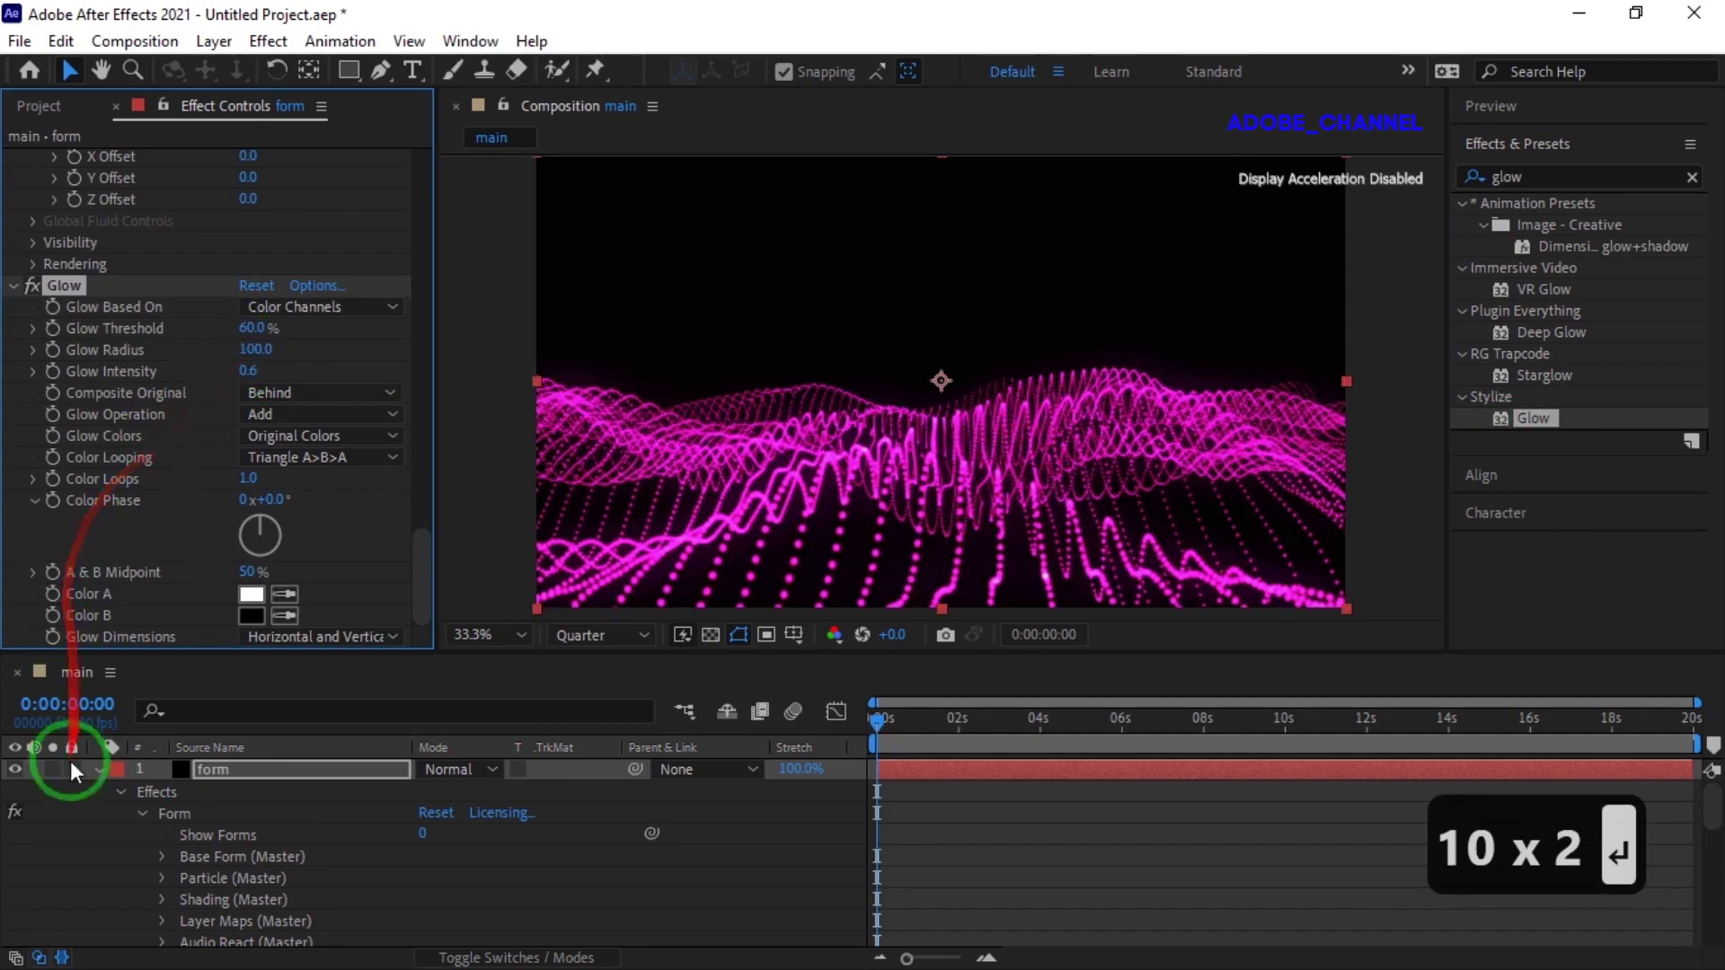
click(98, 769)
- Add a two-node camera layer with the 50mm preset to the main composition
right_click(288, 844)
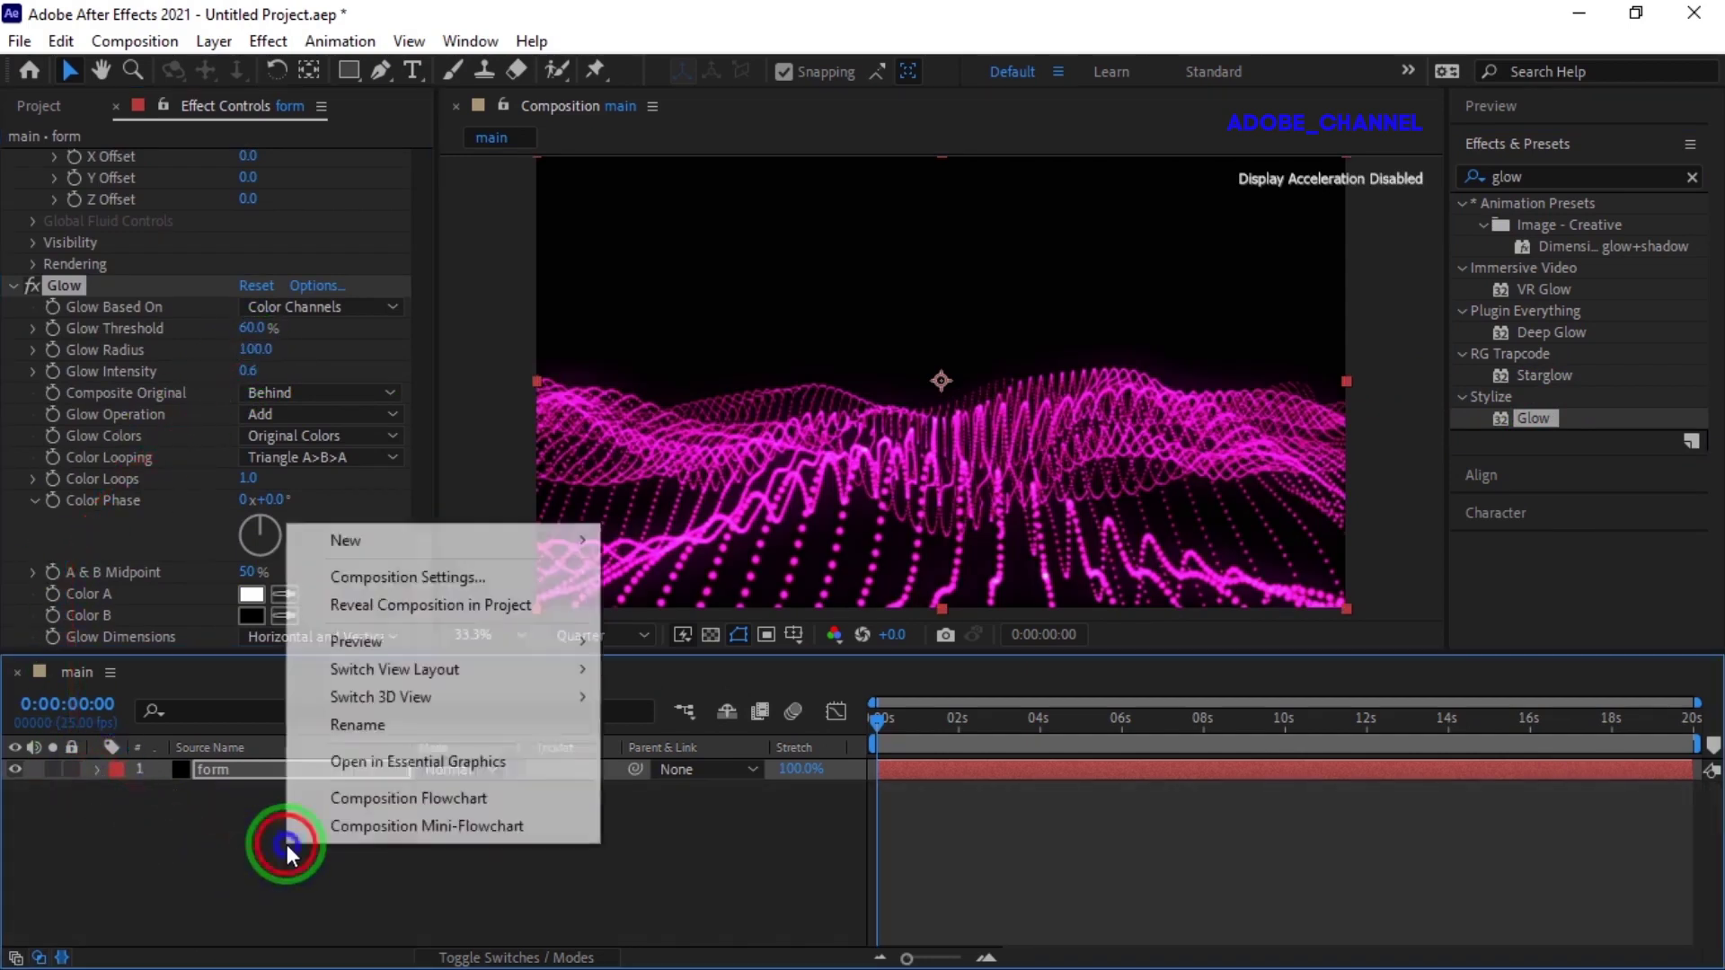
mouse_move(518, 550)
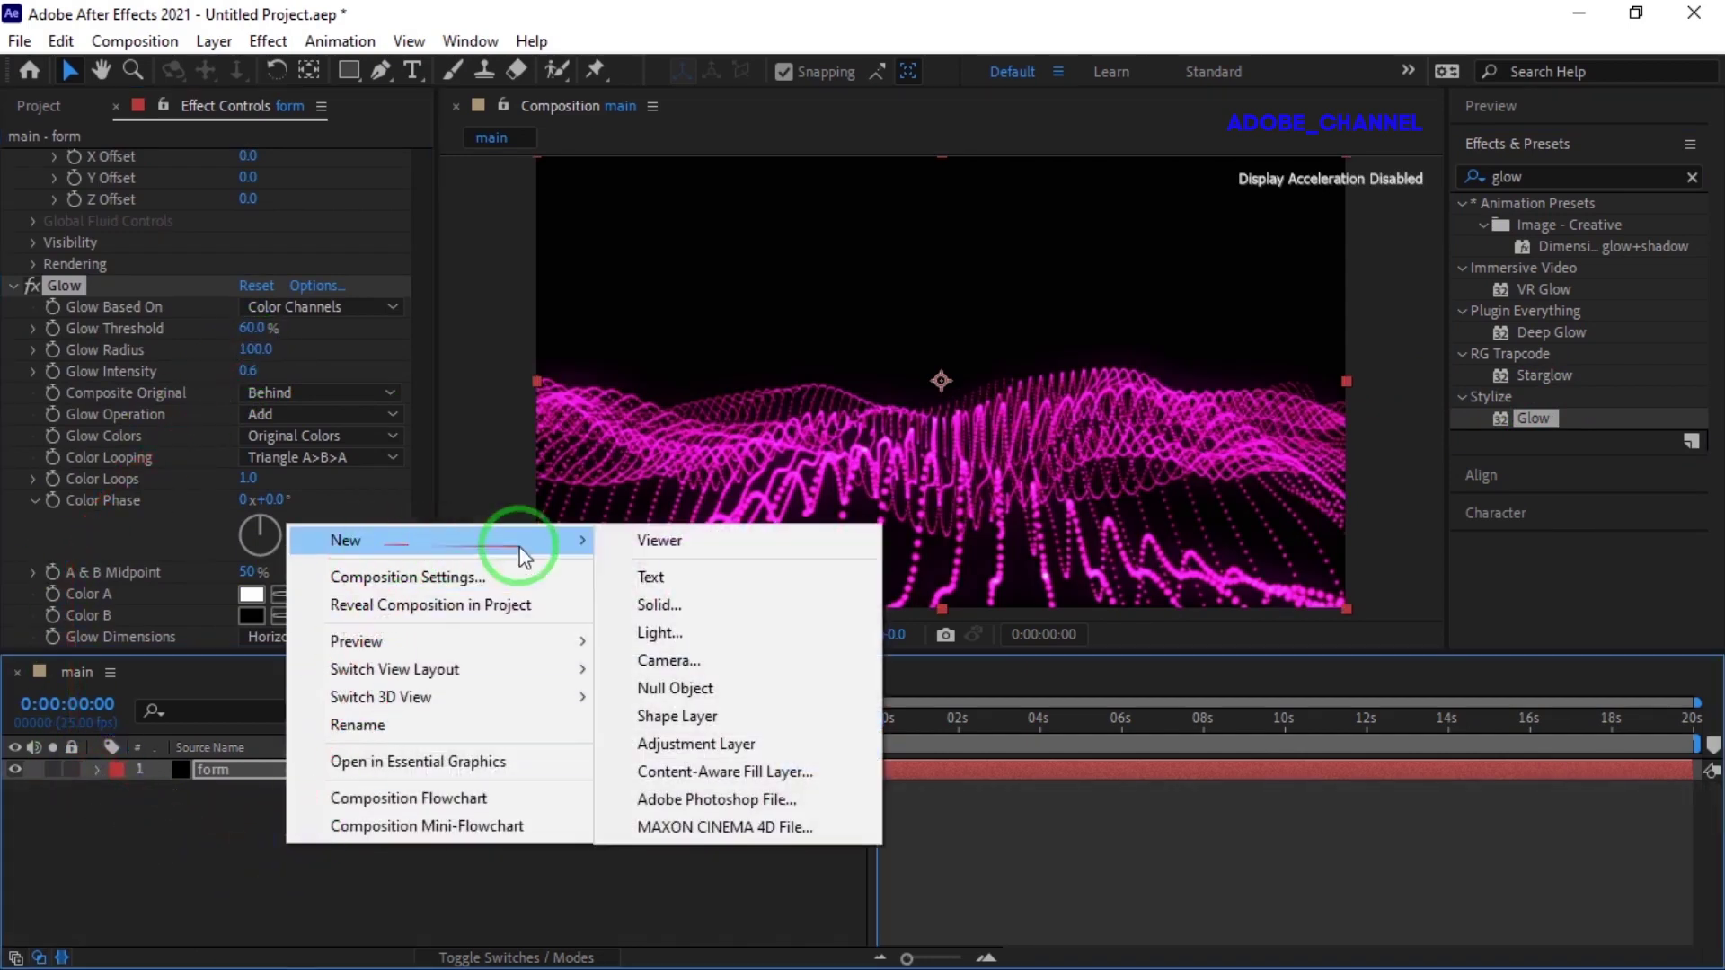
click(663, 660)
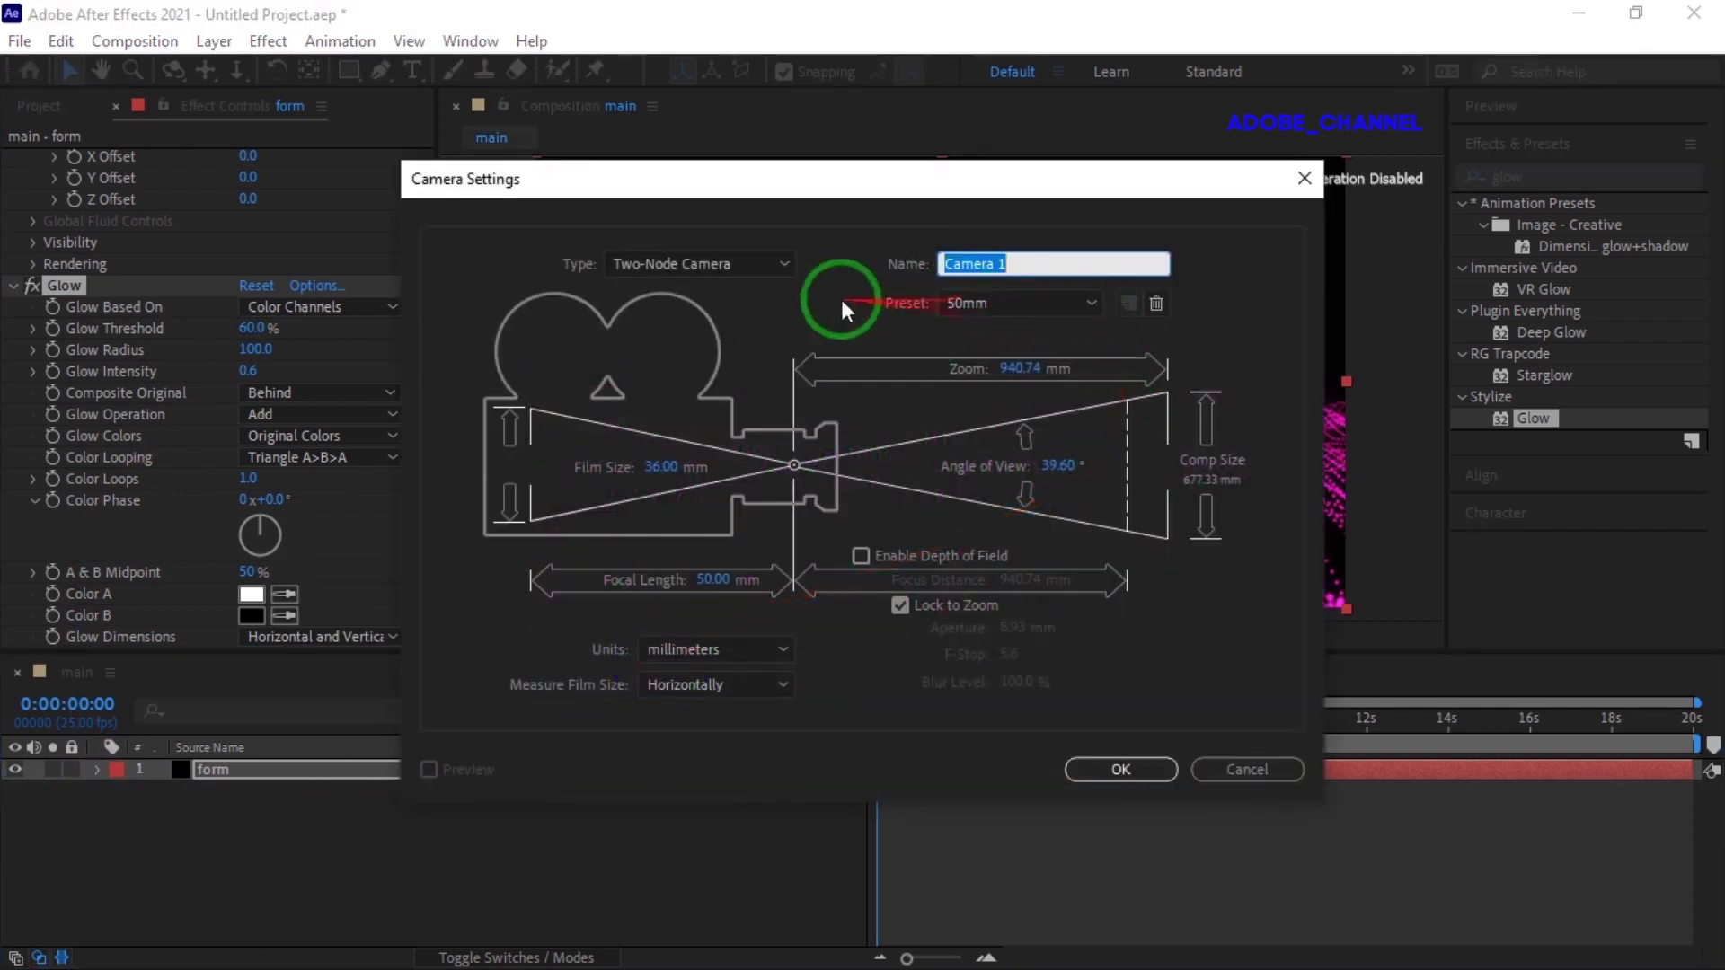
click(1125, 770)
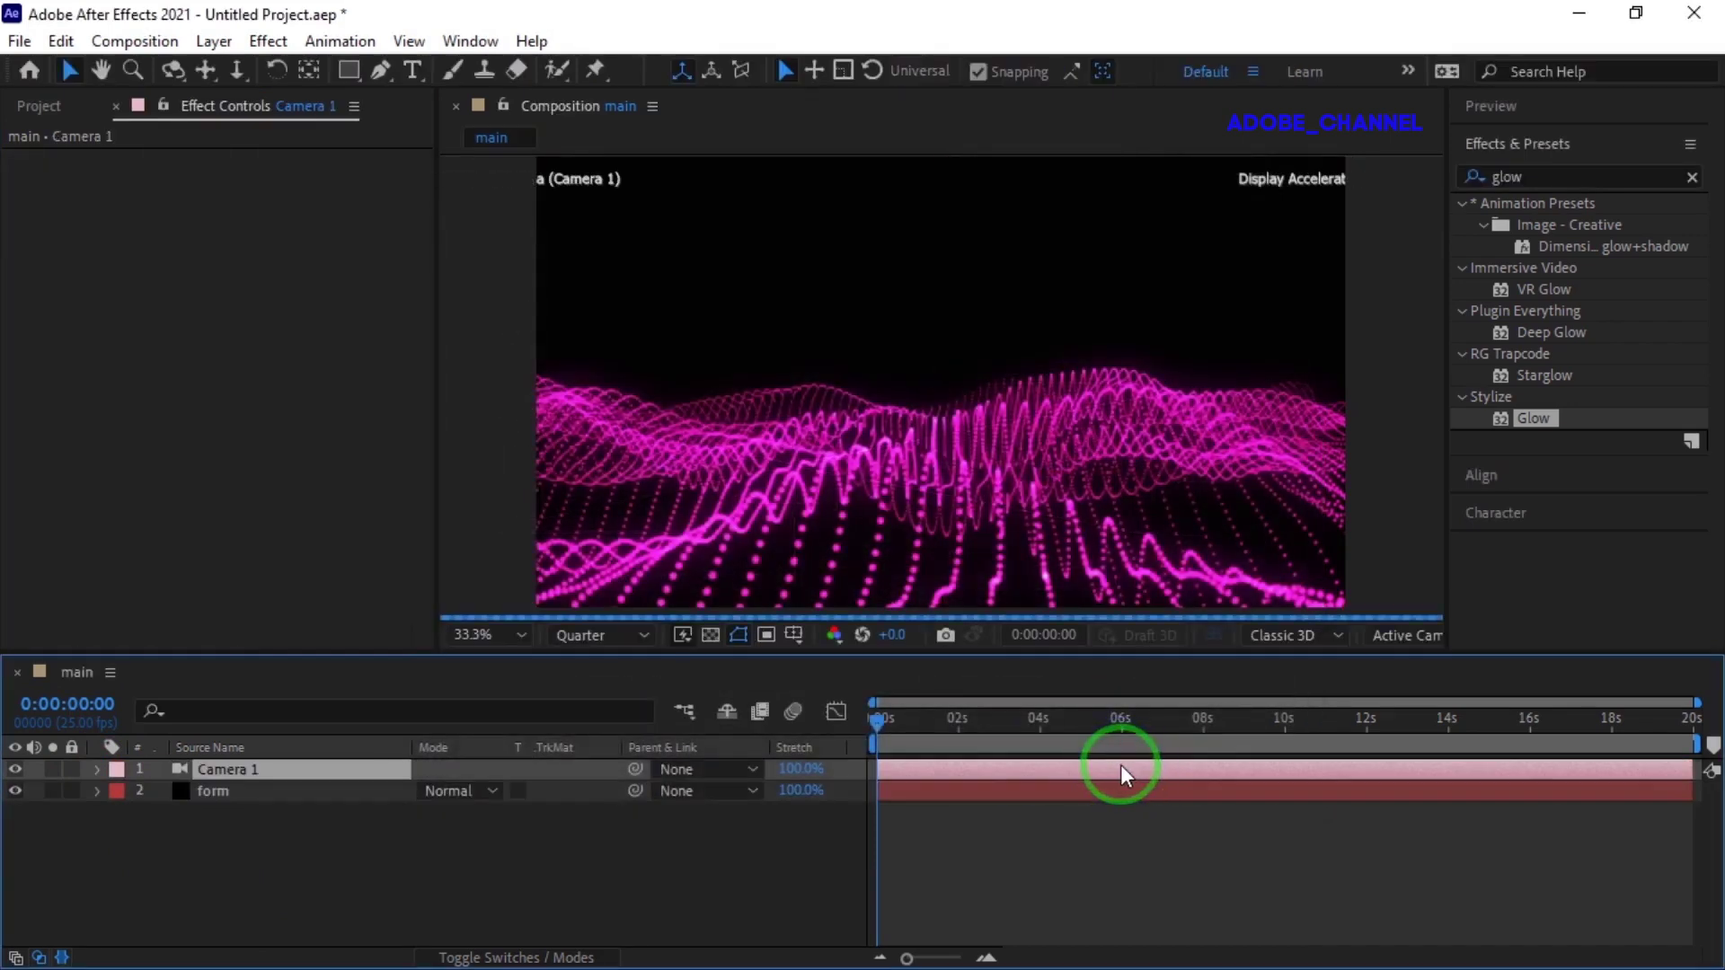
- Enable Depth of Field in the camera's options and set Aperture to 80 pixels and Blur Level to 300%
click(96, 769)
click(119, 813)
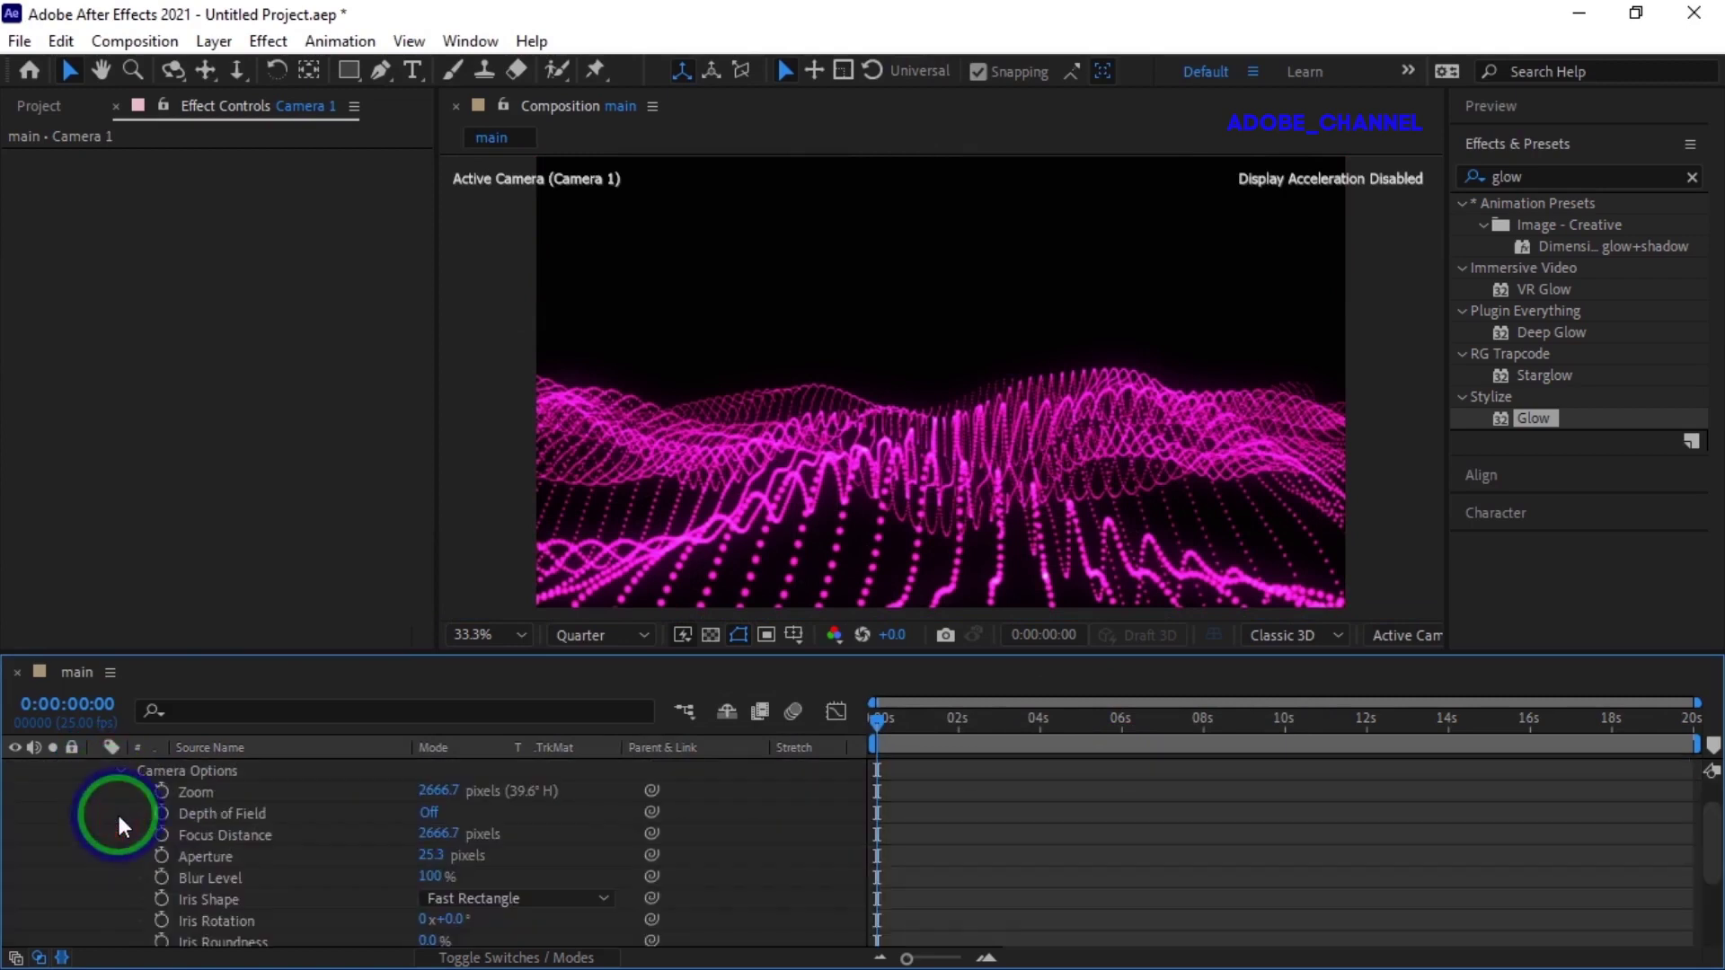
click(430, 814)
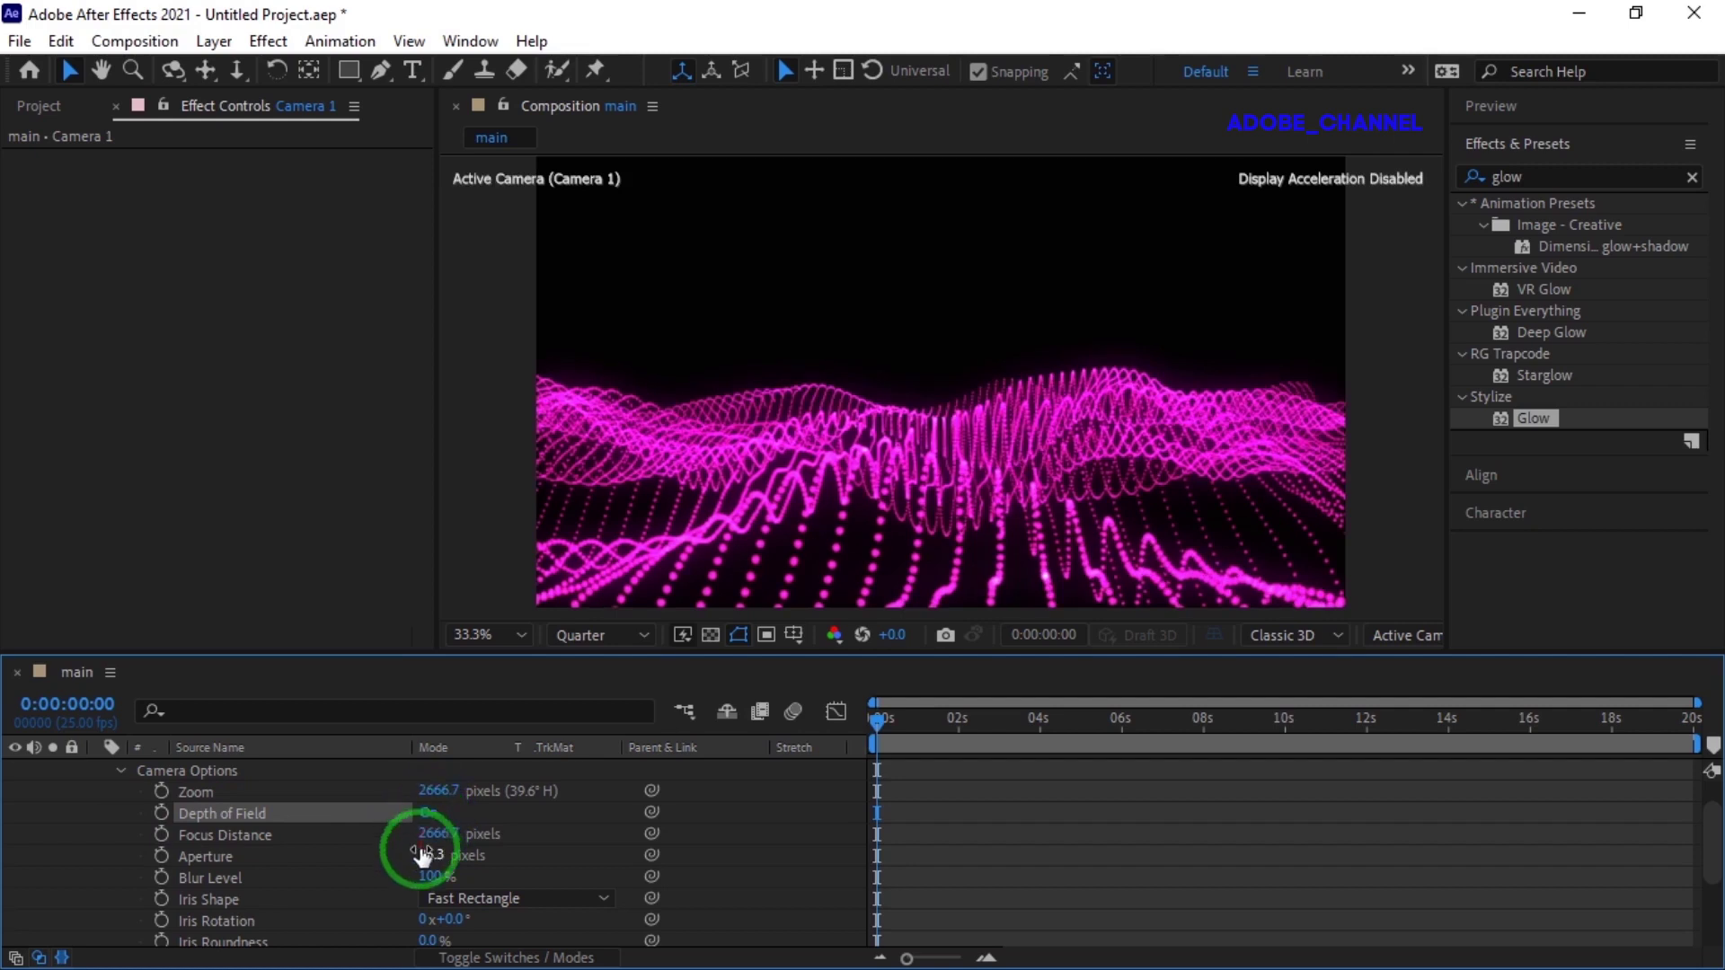
click(430, 856)
text(80)
key(Return)
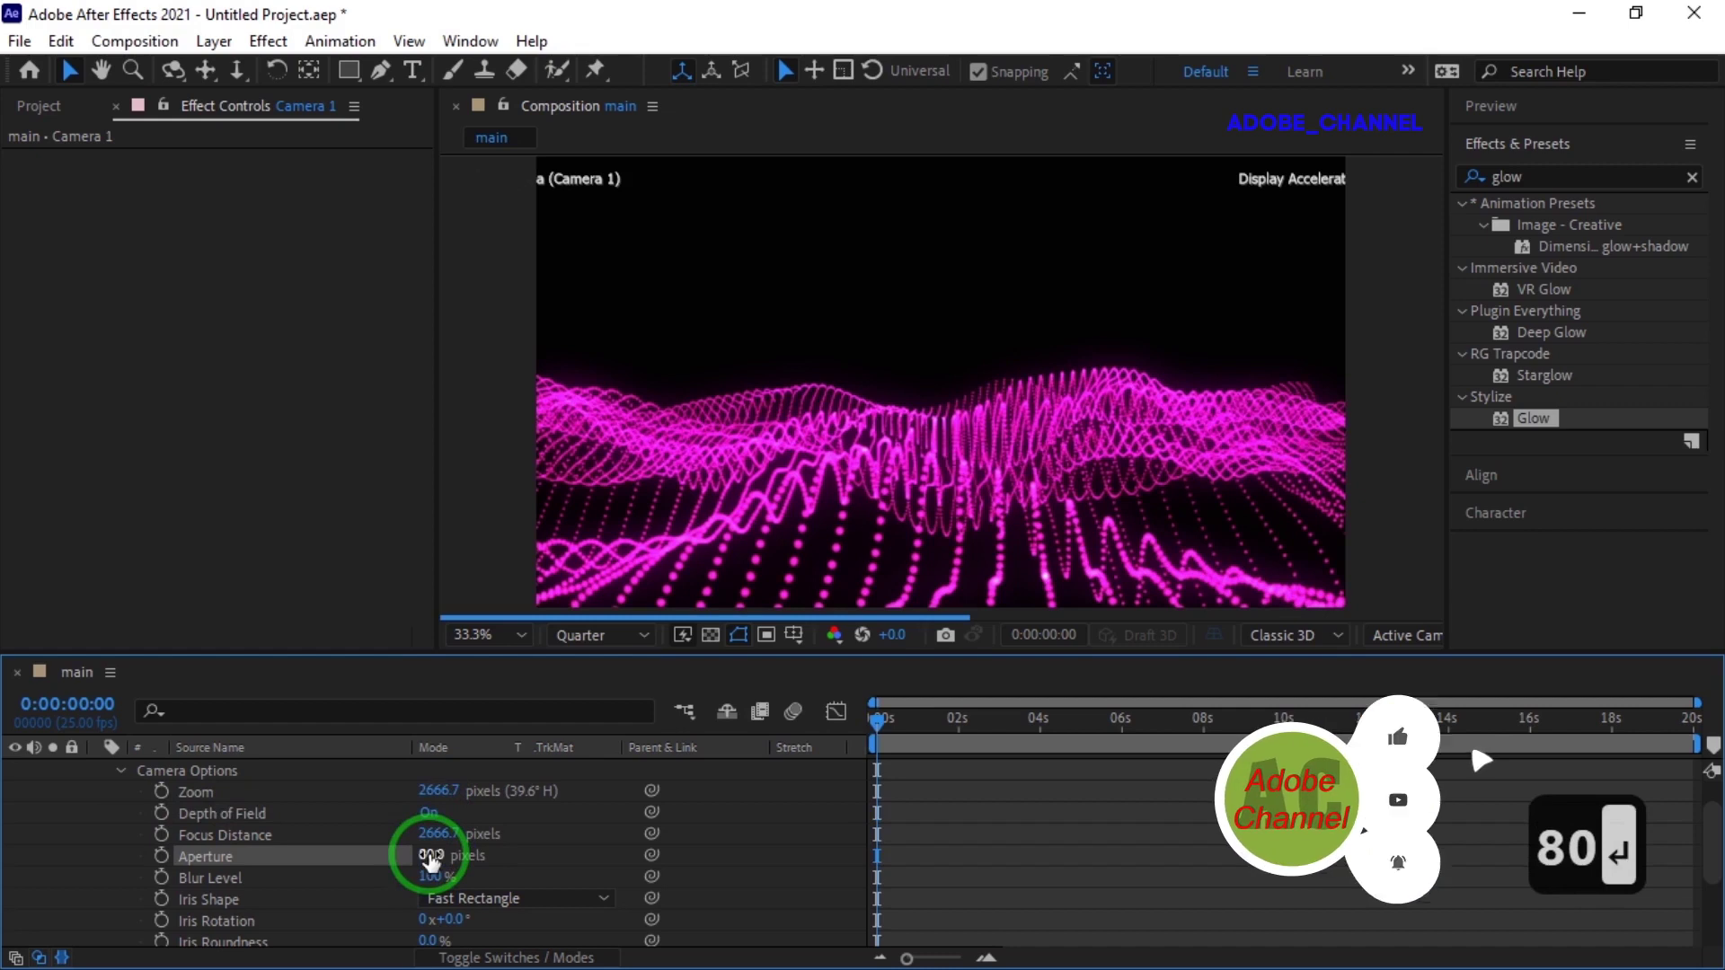
click(430, 876)
text(300)
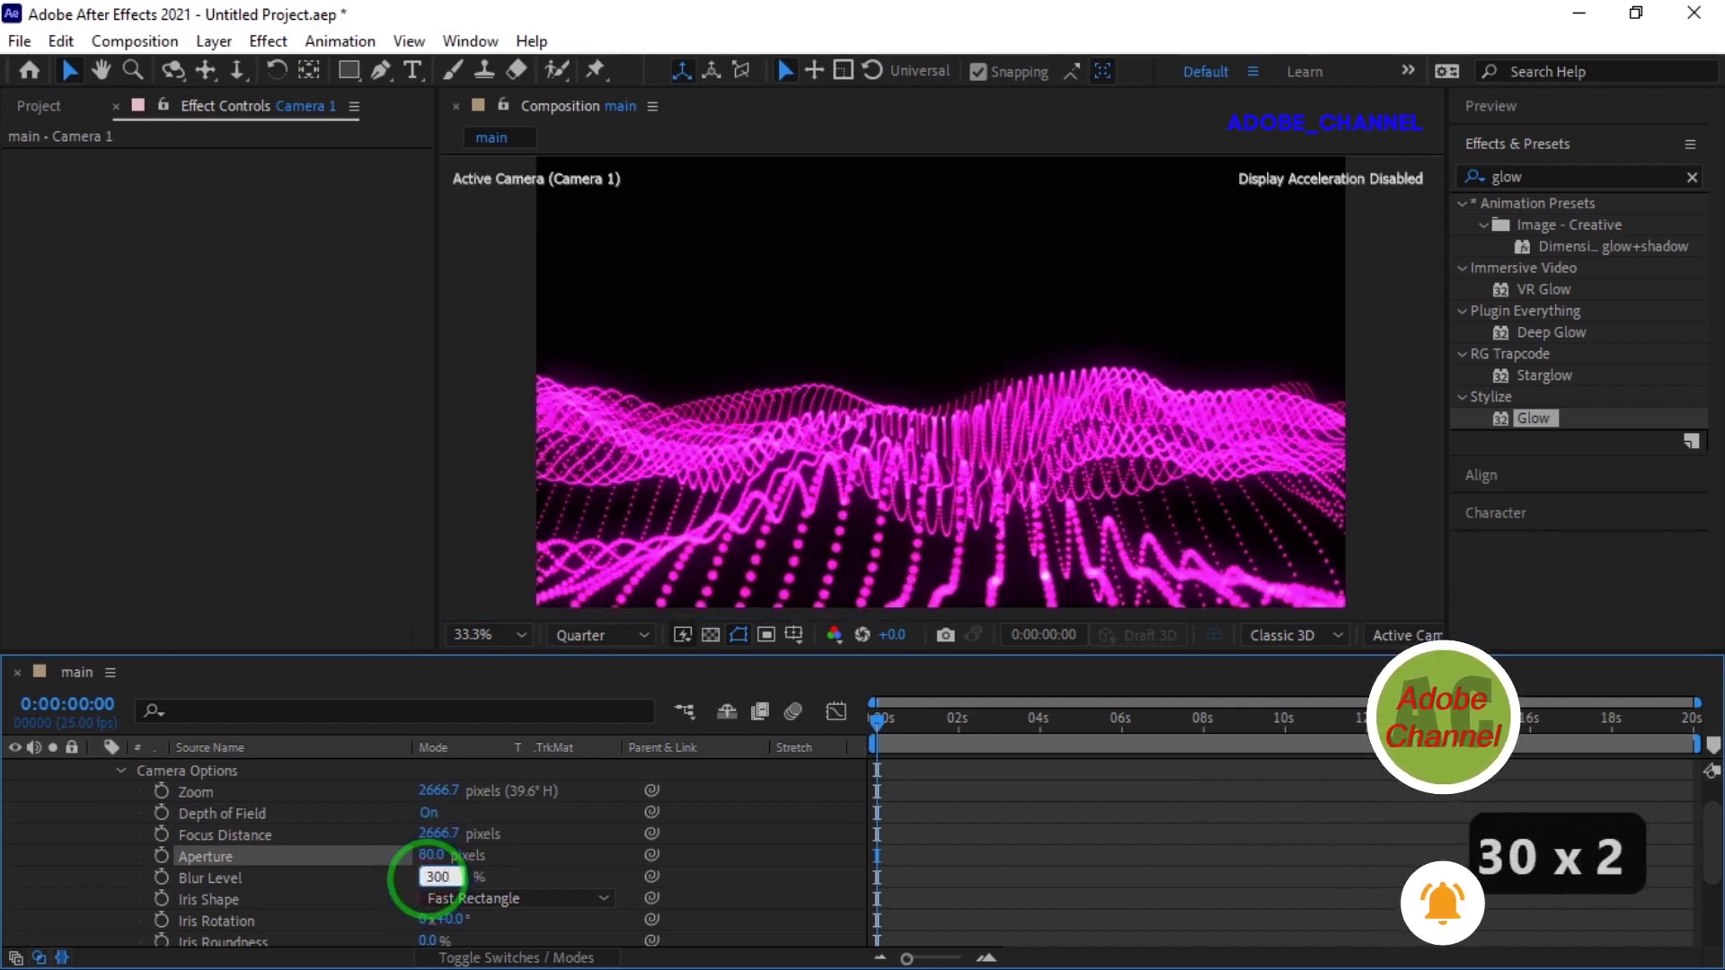
key(Return)
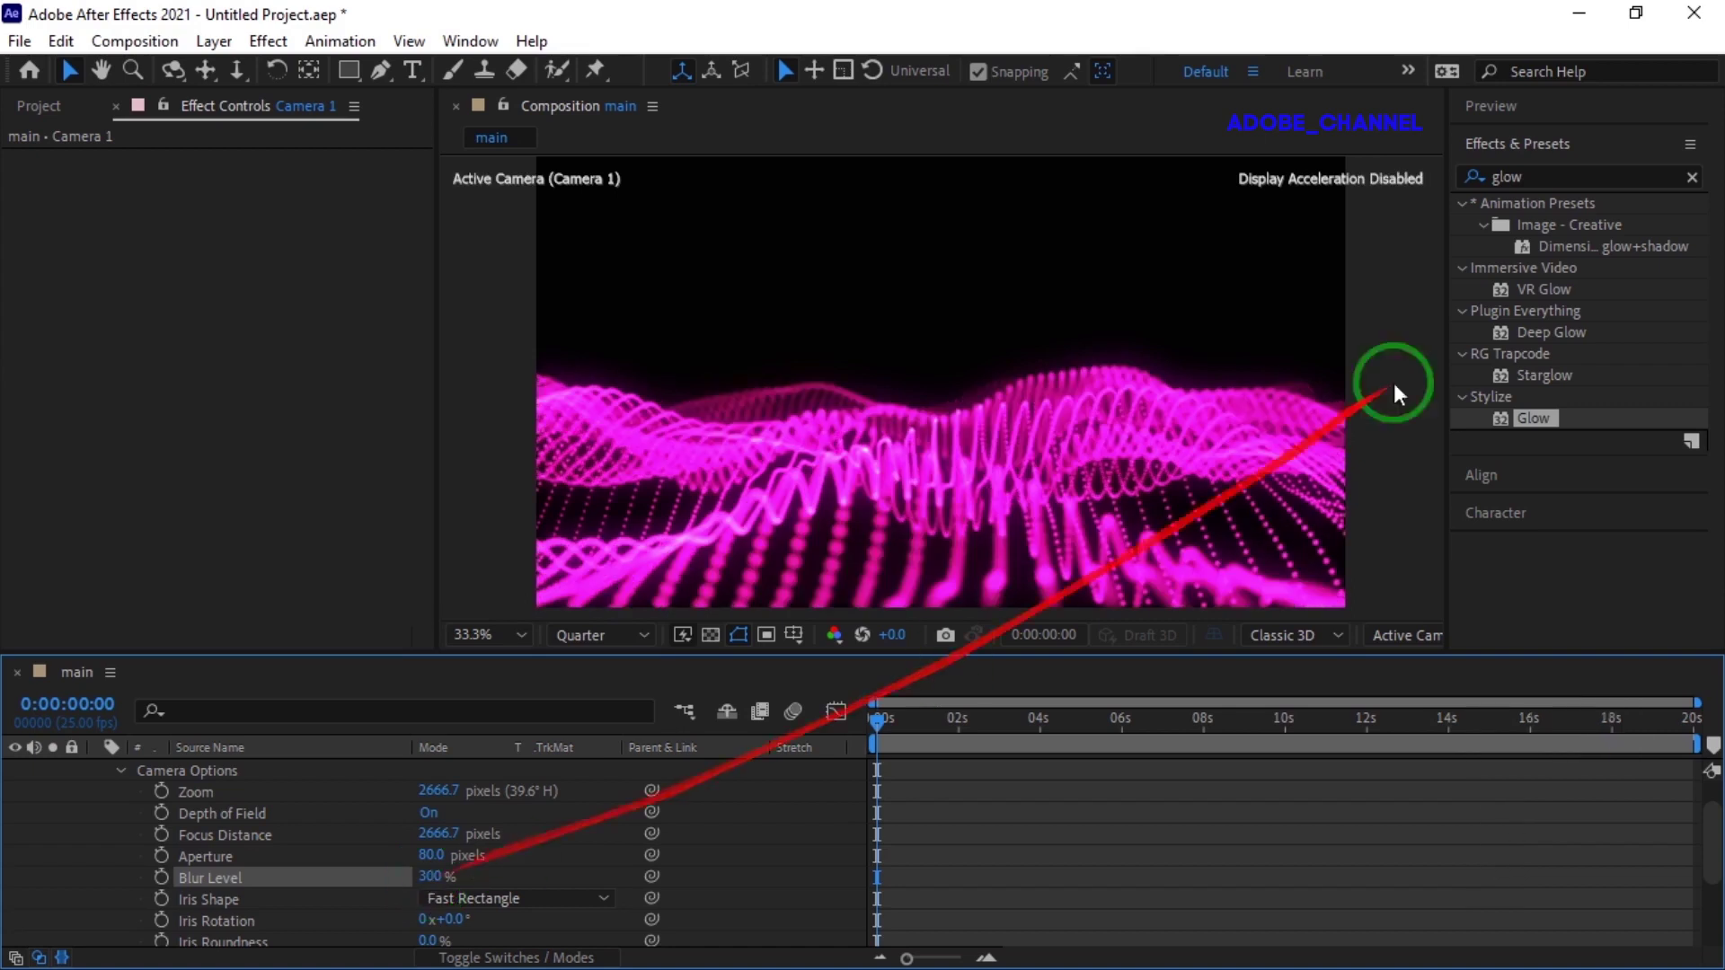
- Play the composition preview to review the animated particle waves, and stop the playback
click(1598, 112)
click(1577, 141)
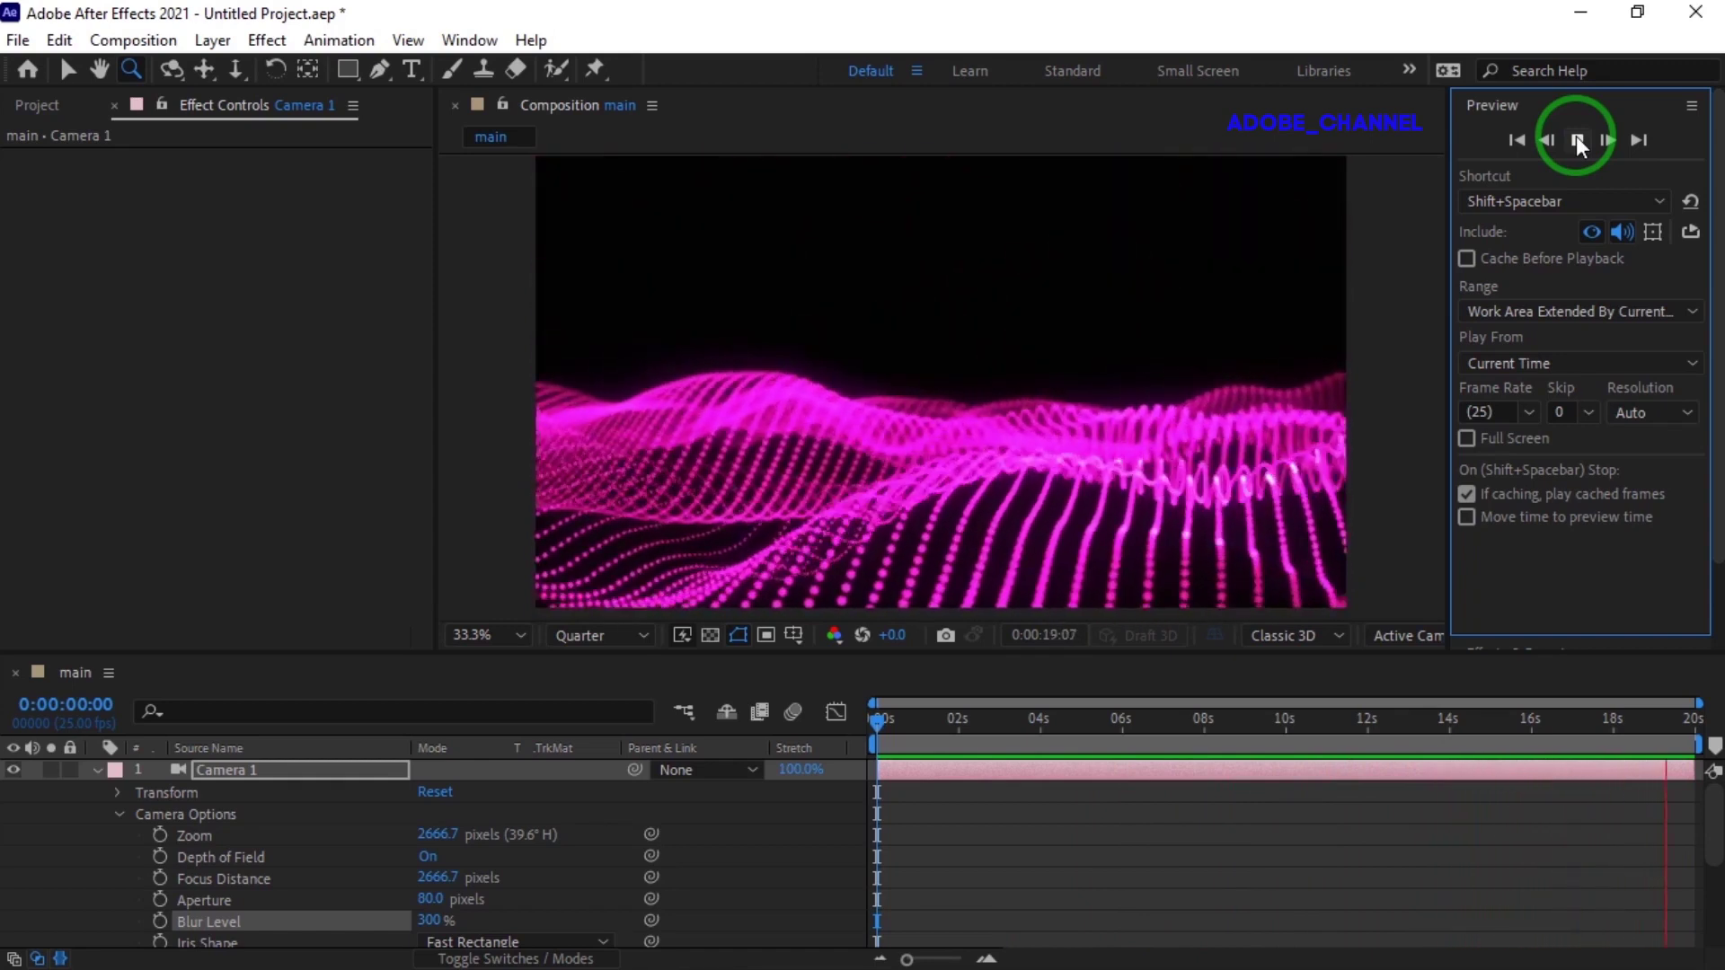
click(1579, 144)
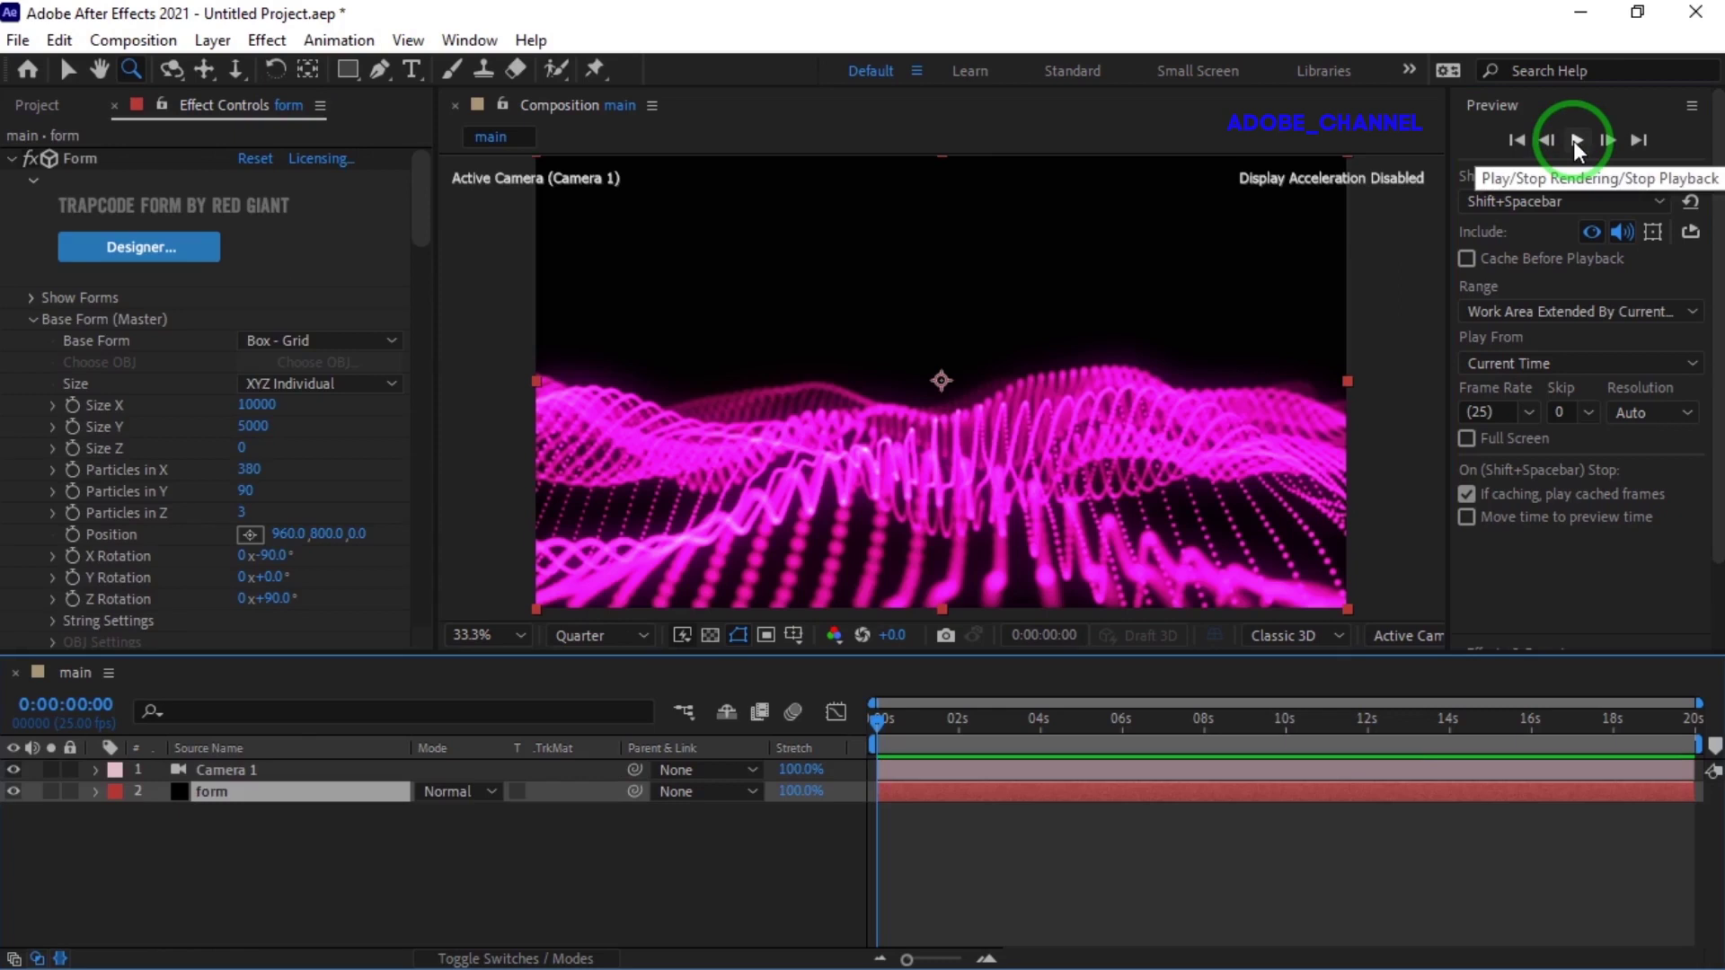
- Duplicate the form layer in the main composition
key(ctrl)
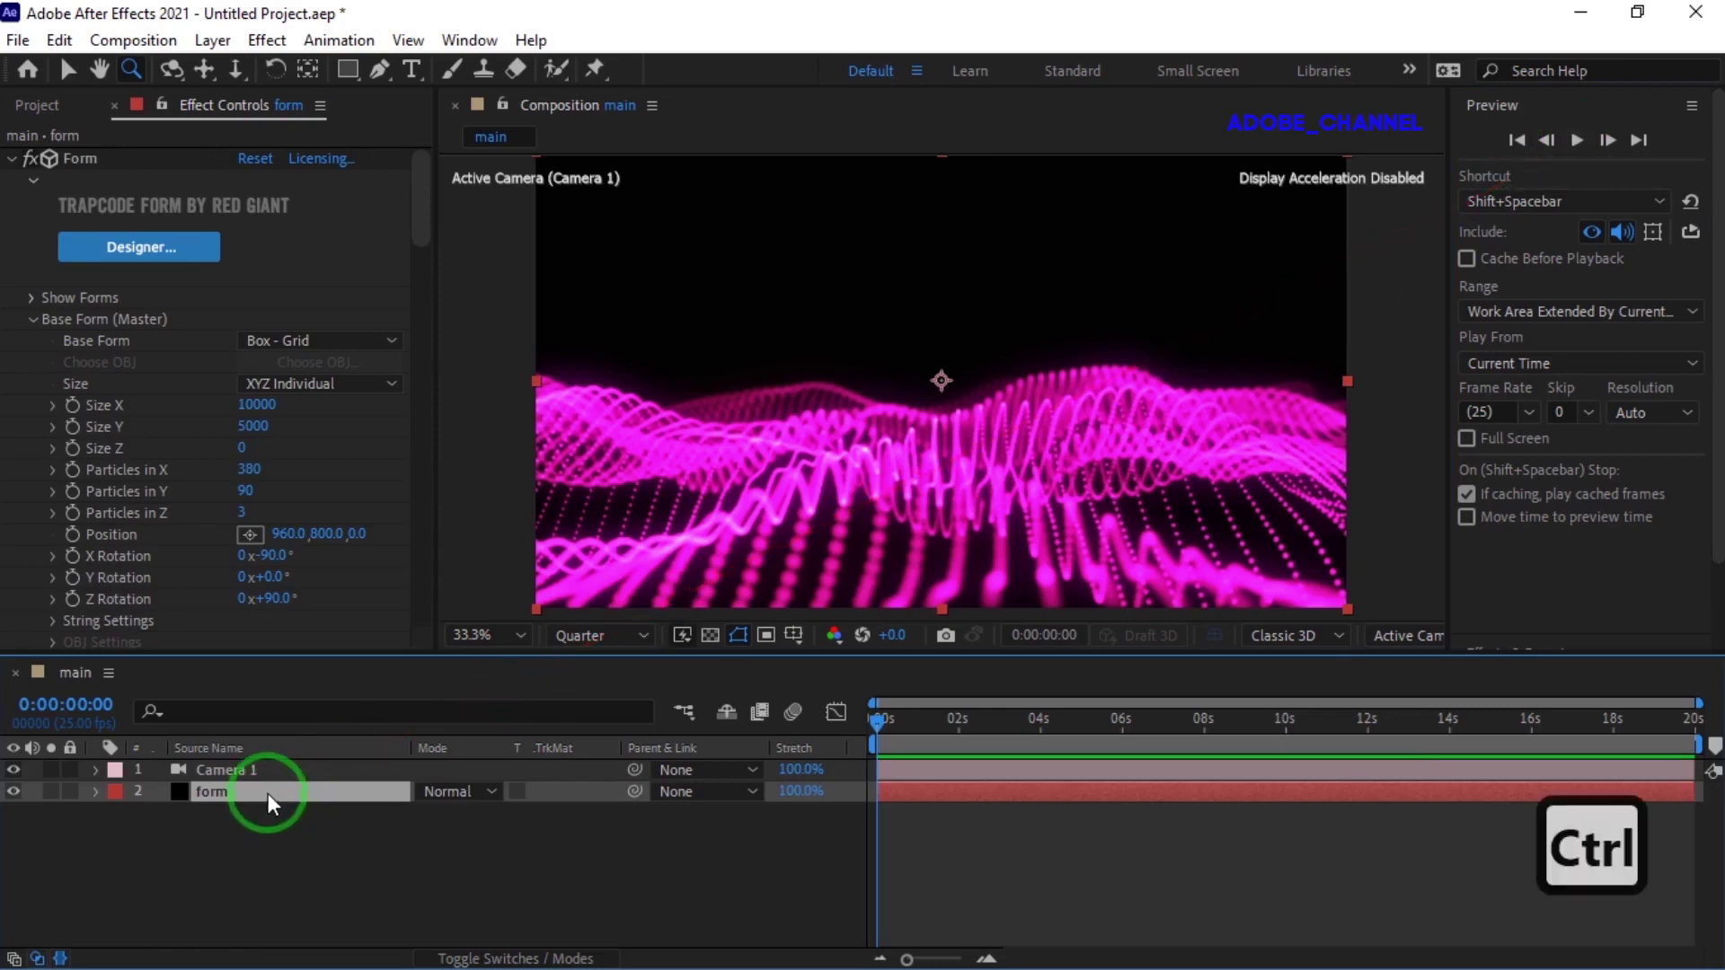
key(ctrl+d)
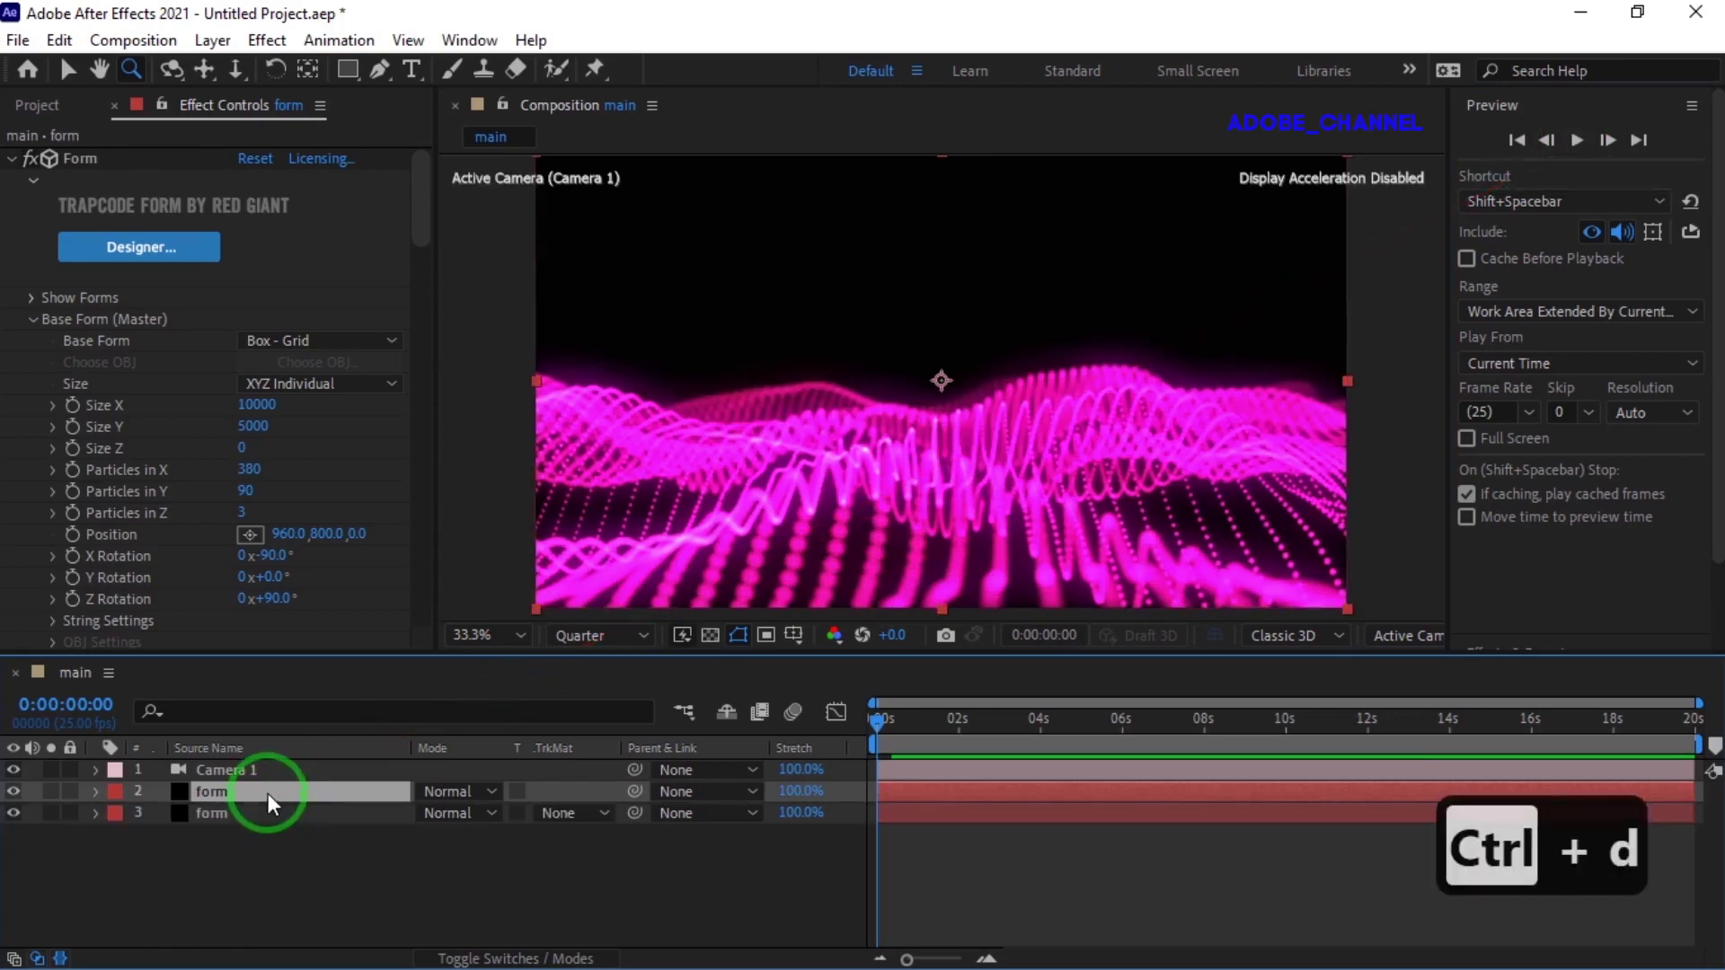
- Flip the upper form layer vertically so its particle waves mirror the original across the composition
right_click(267, 794)
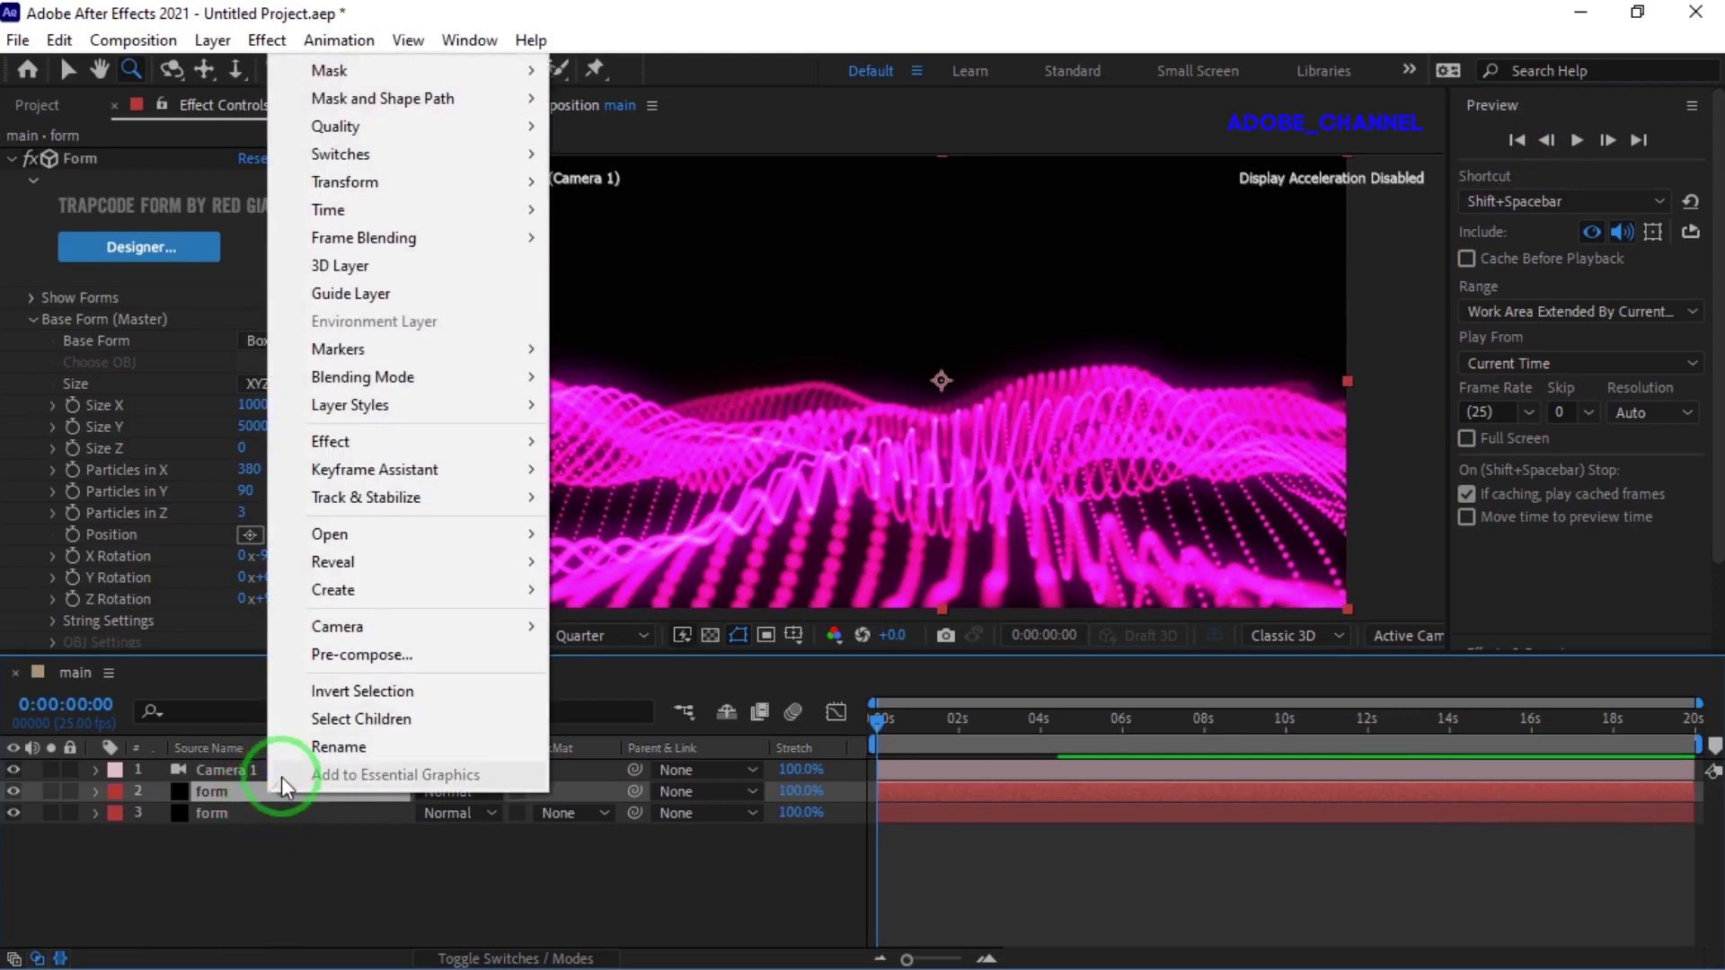
mouse_move(431, 181)
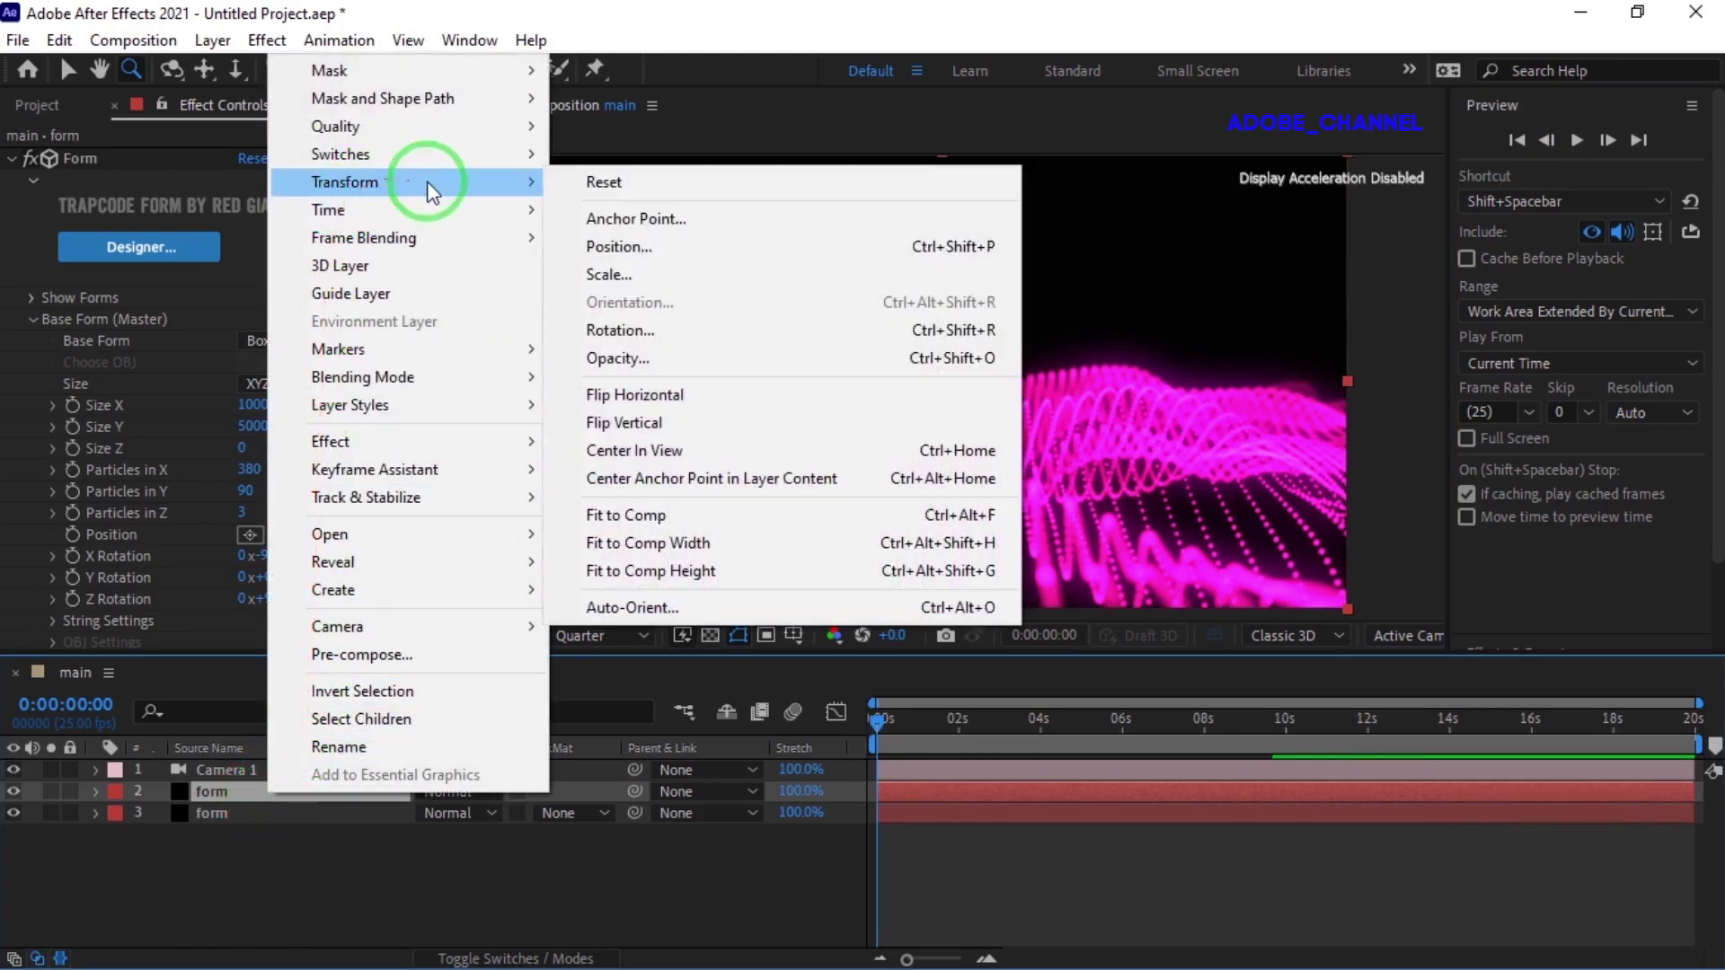
click(639, 423)
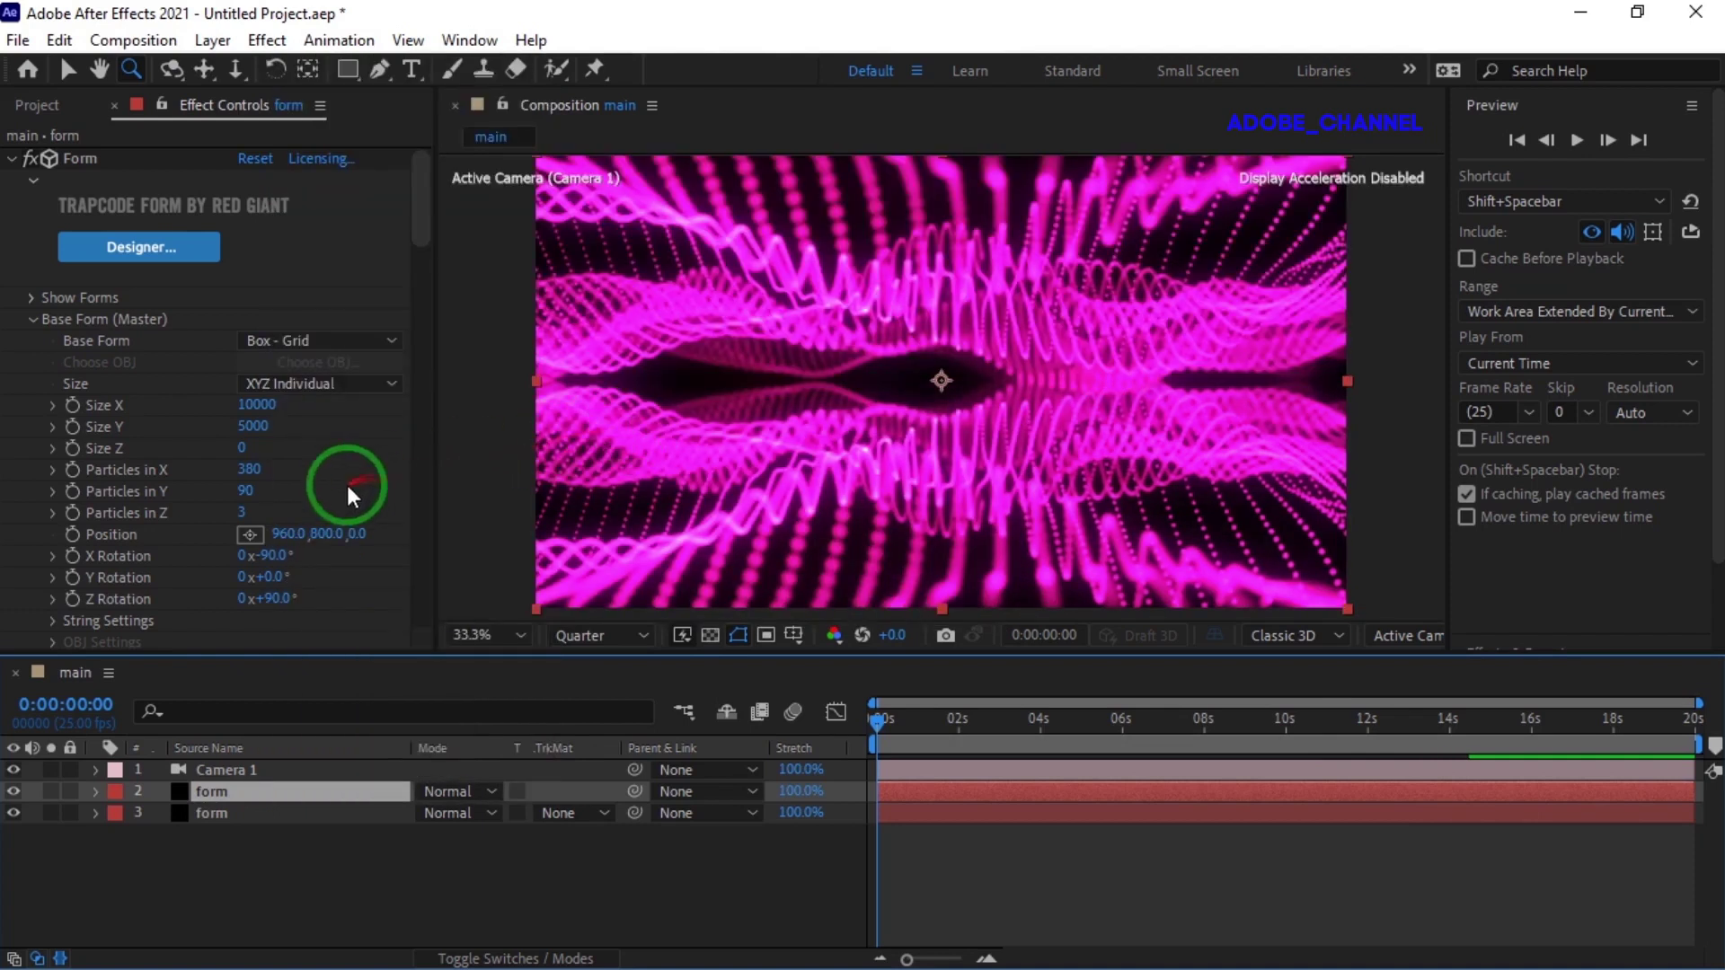
- Change the flipped form layer's particle color to yellow, D2C70F, in the Form effect
scroll(345, 487, down, 5)
scroll(342, 485, down, 6)
click(250, 253)
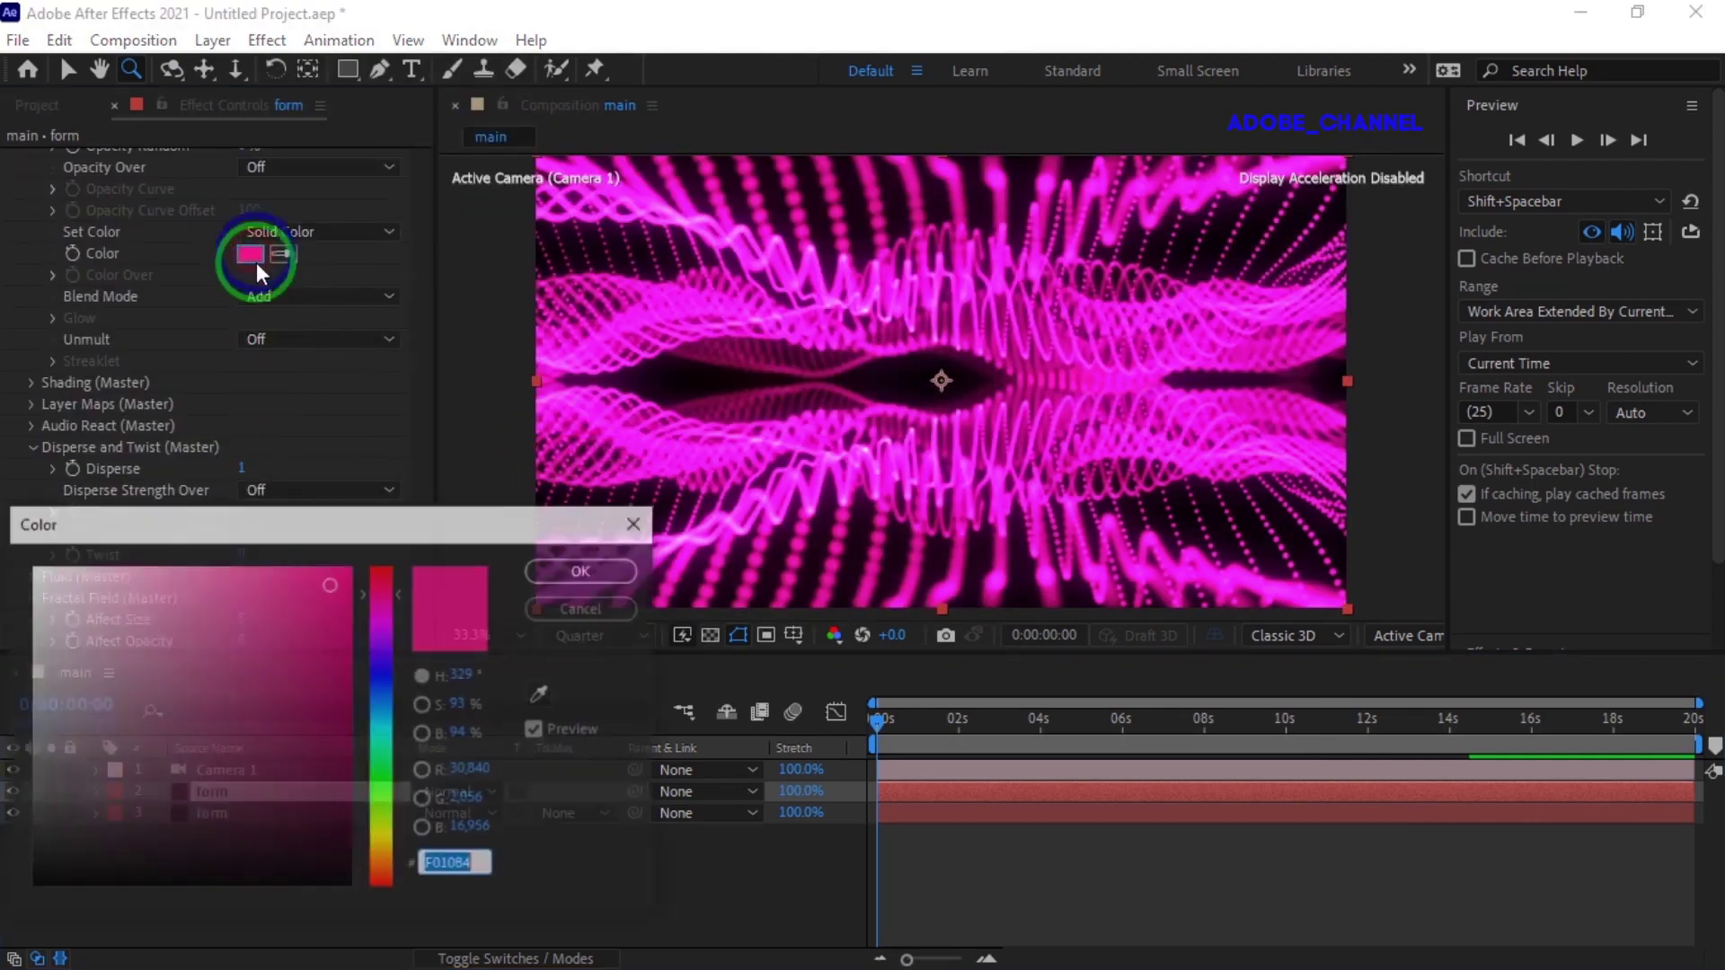
click(381, 837)
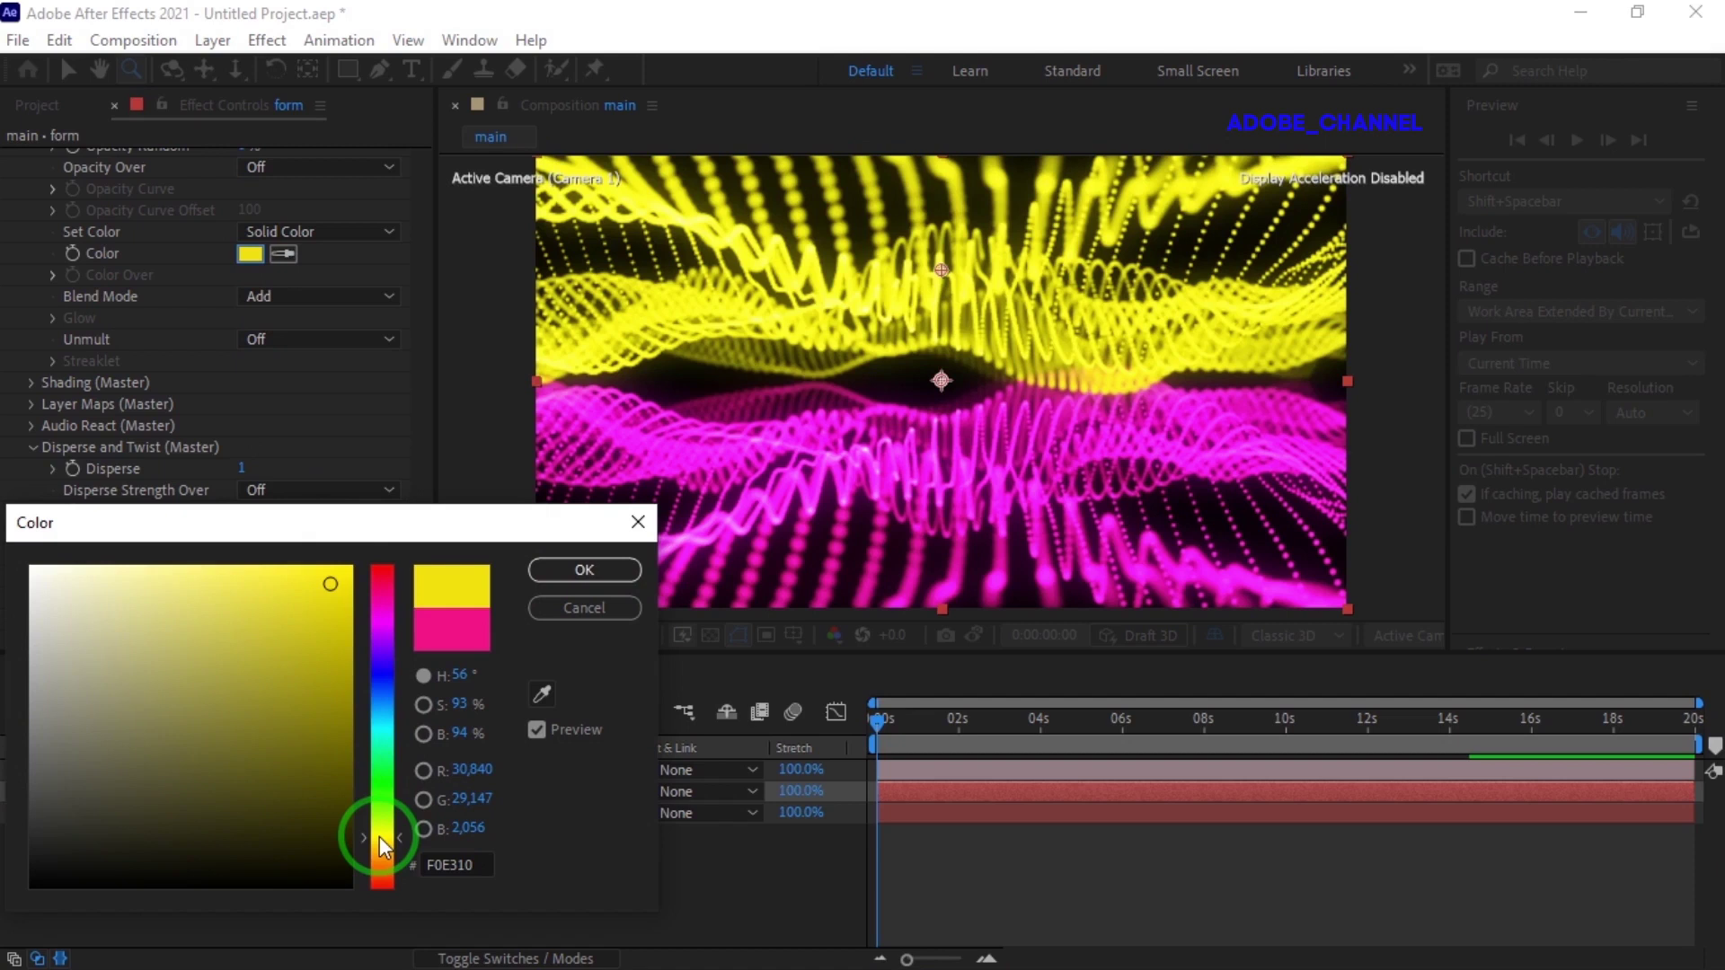
click(329, 622)
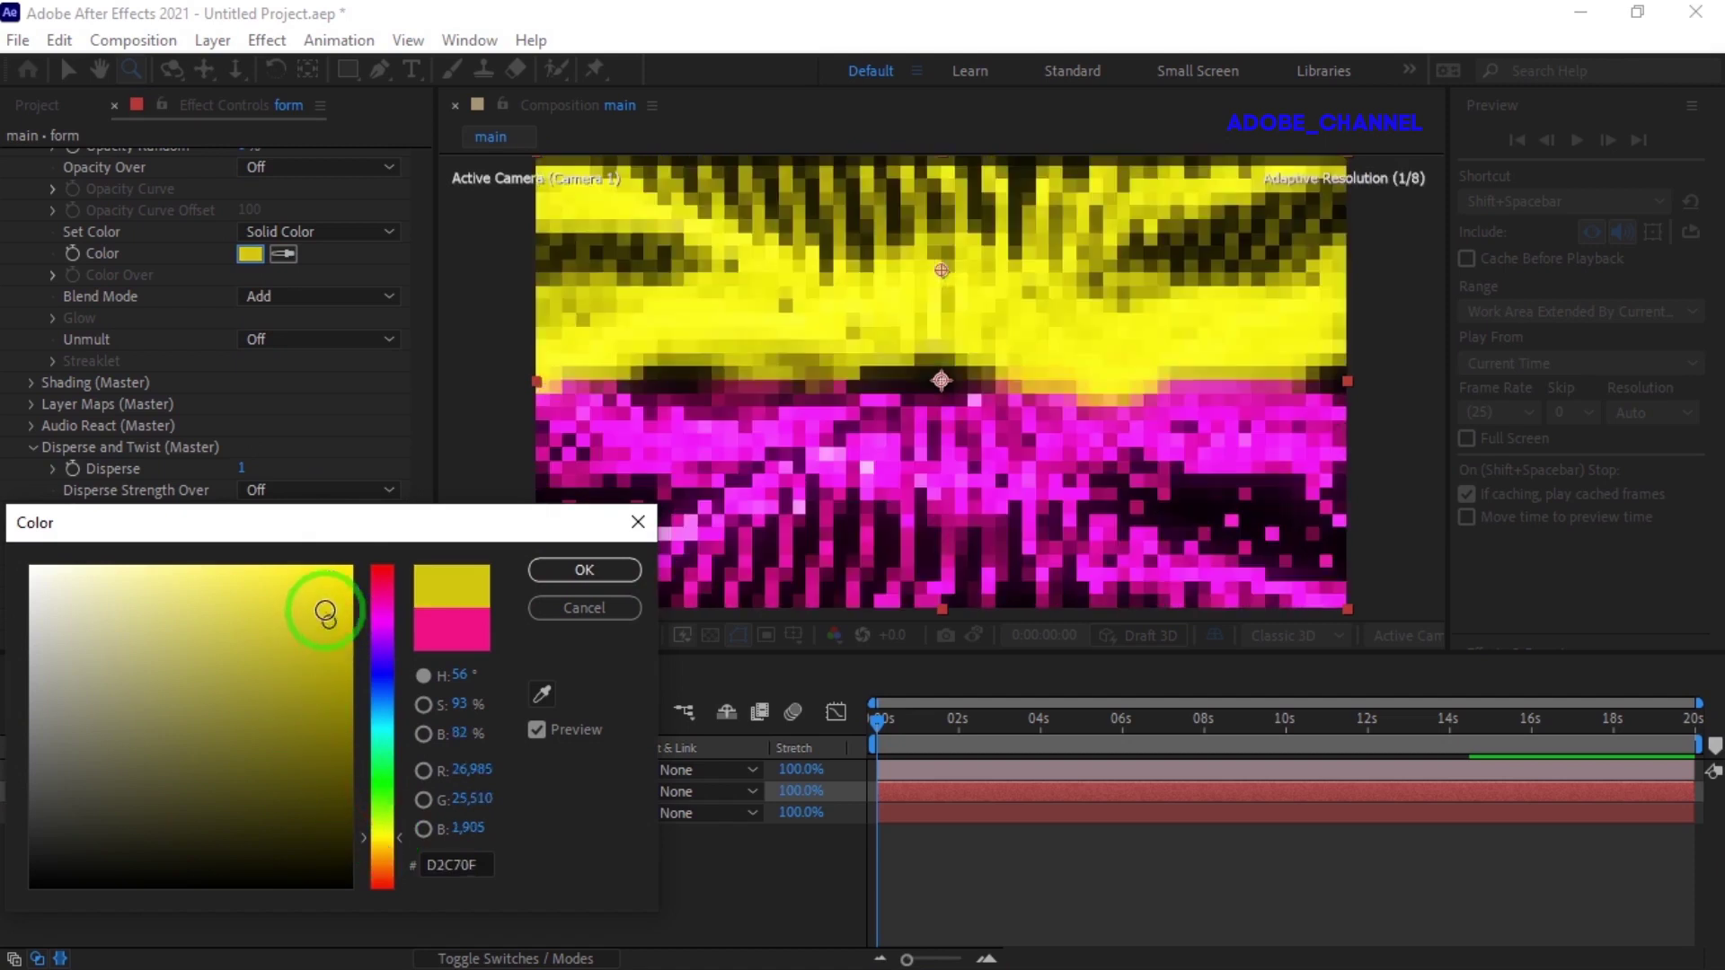
click(579, 571)
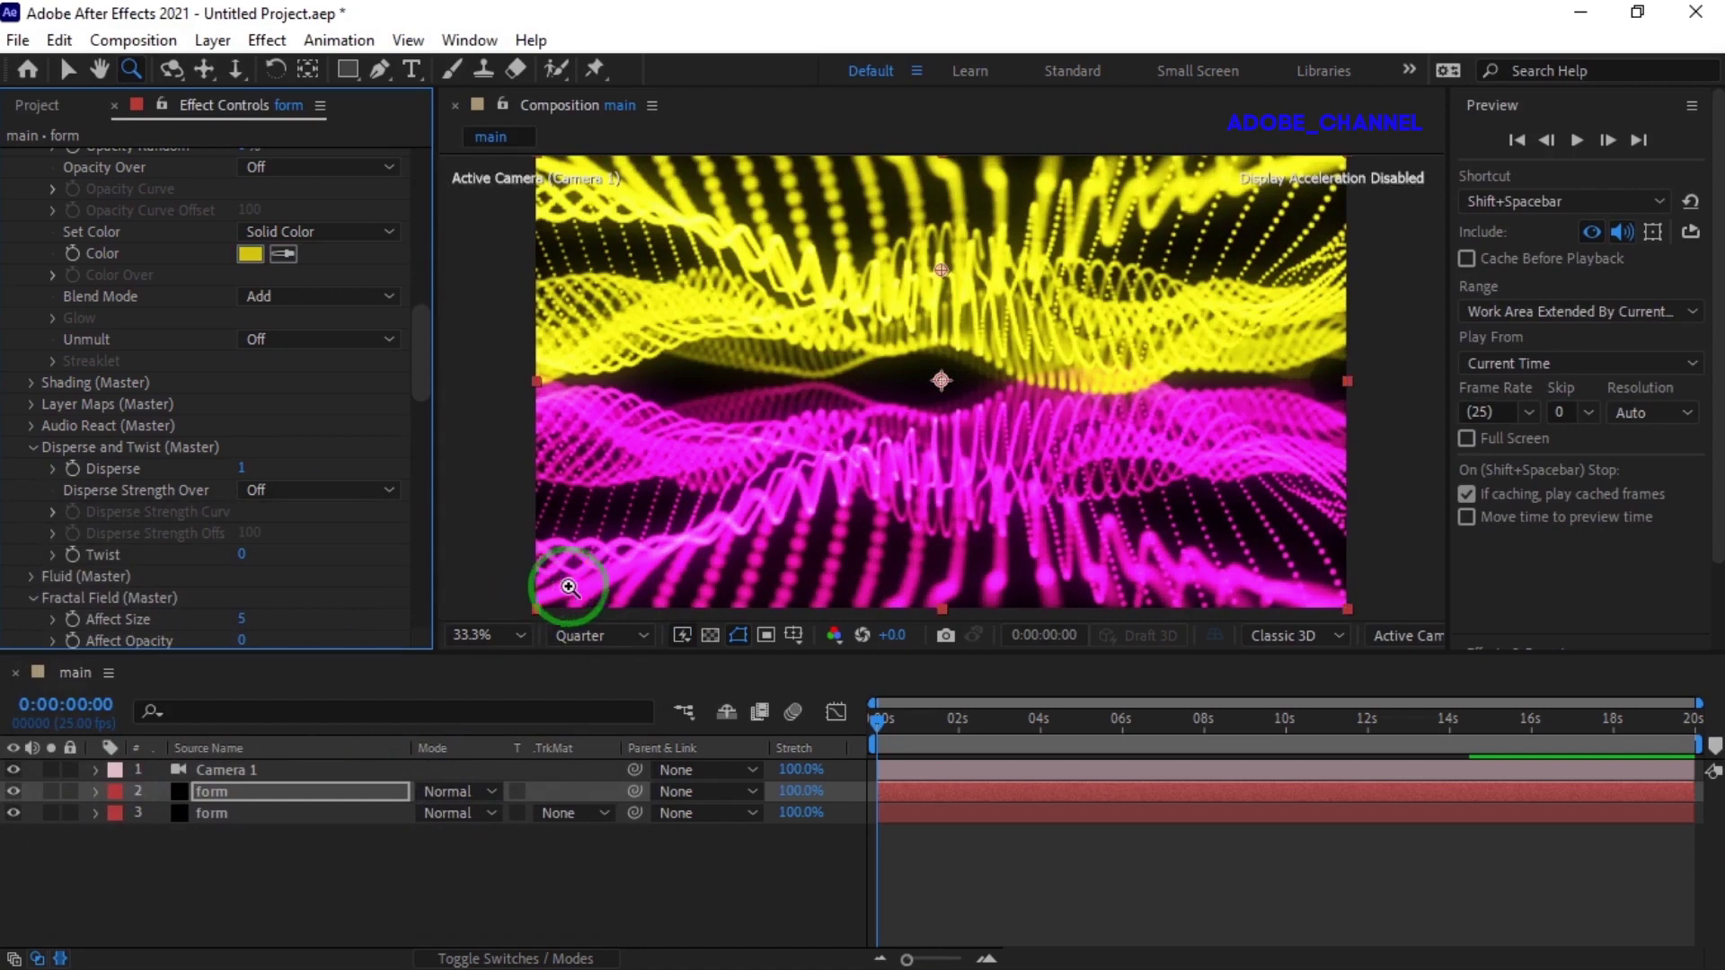
- Play the composition preview to review the mirrored yellow and pink particle waves
click(1577, 142)
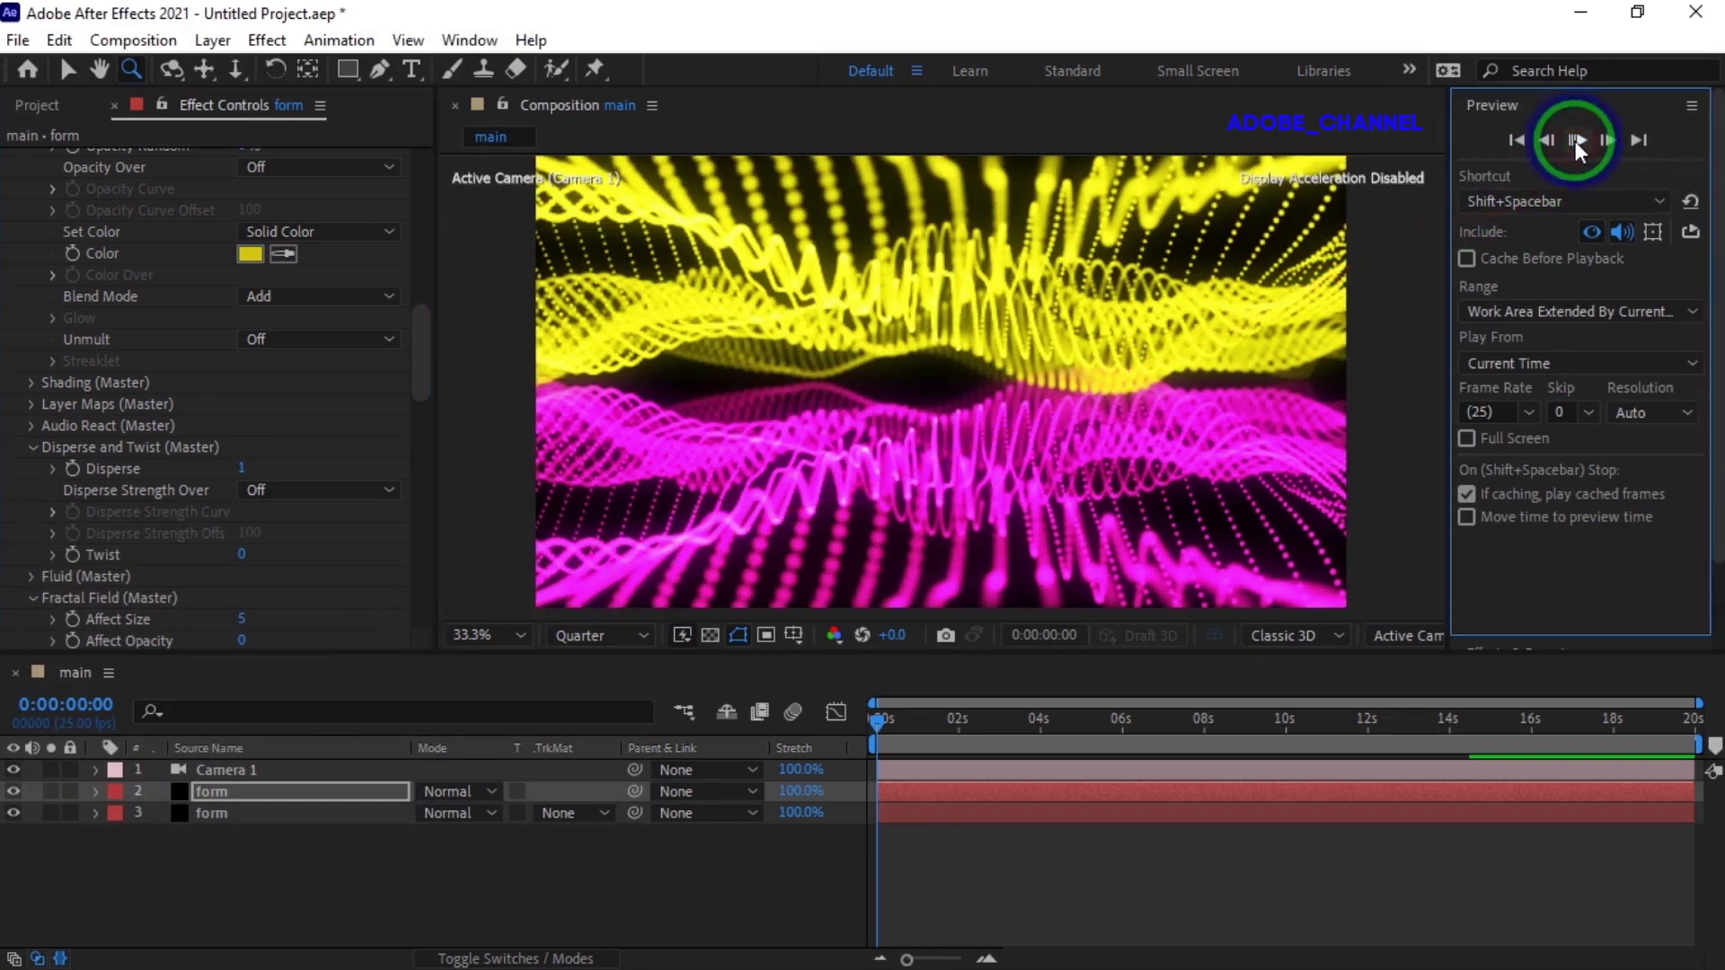